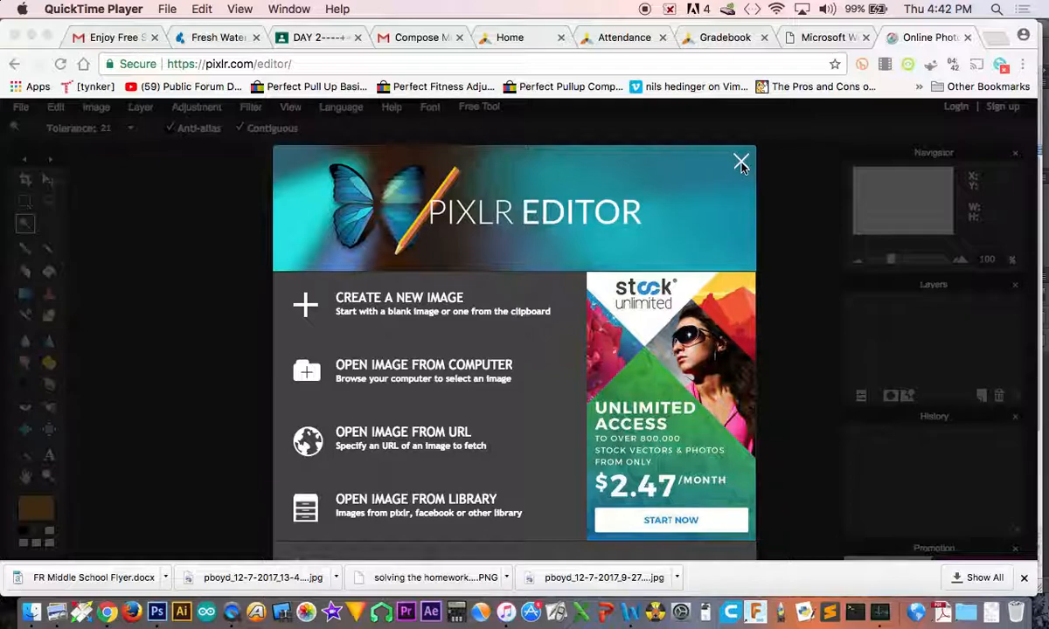
click(740, 166)
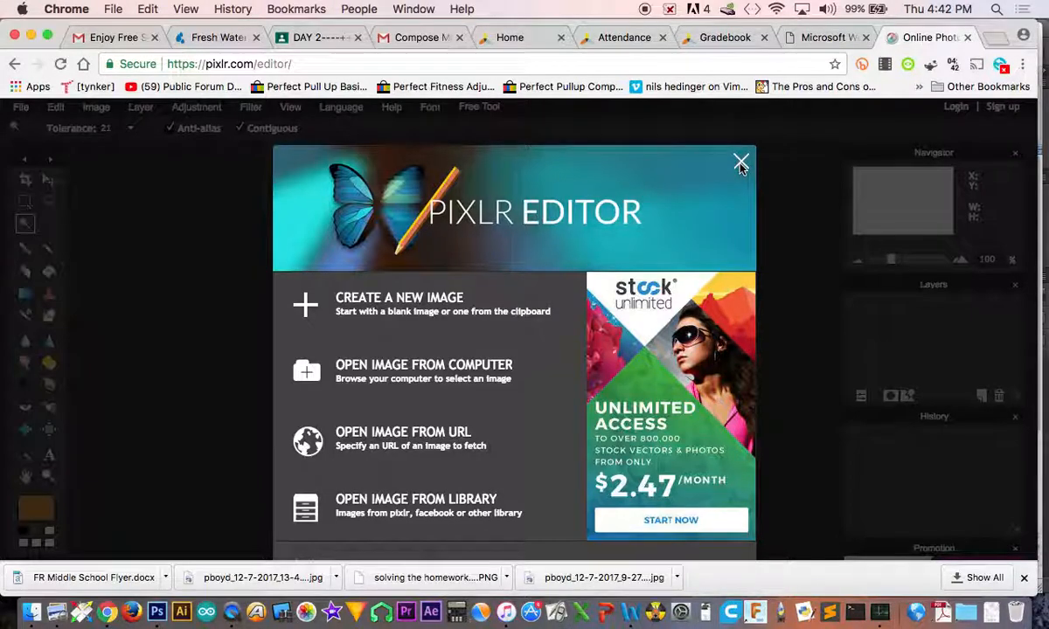
click(398, 298)
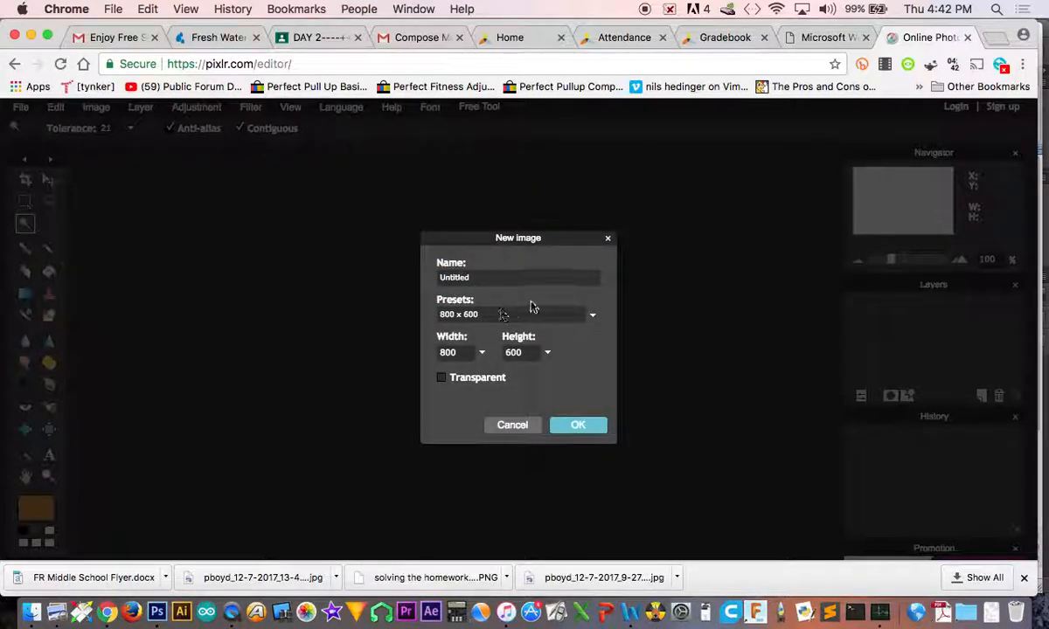
click(512, 319)
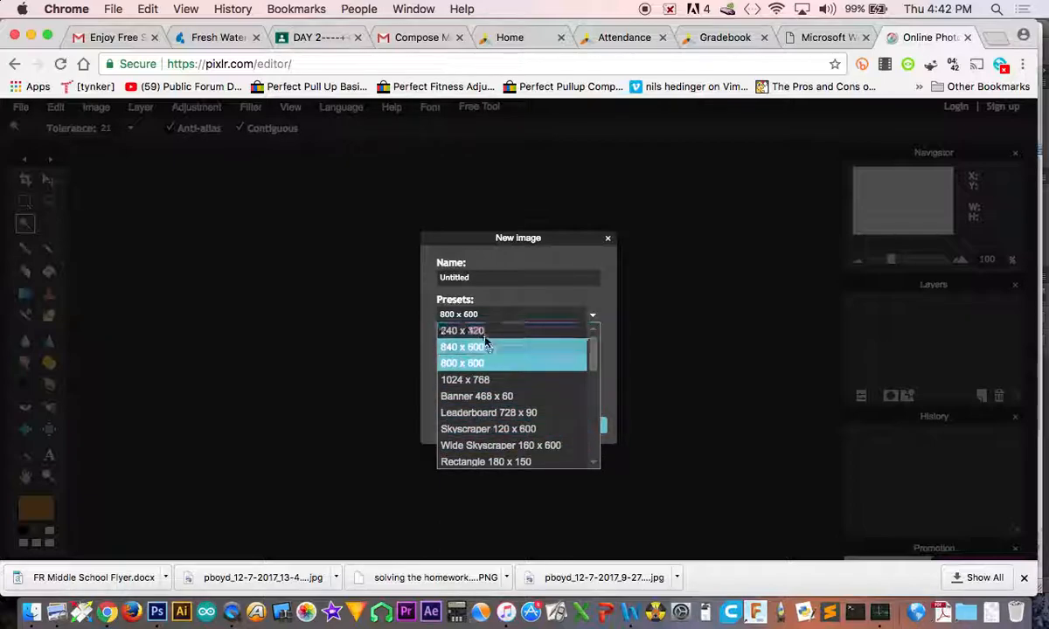
click(514, 313)
click(510, 426)
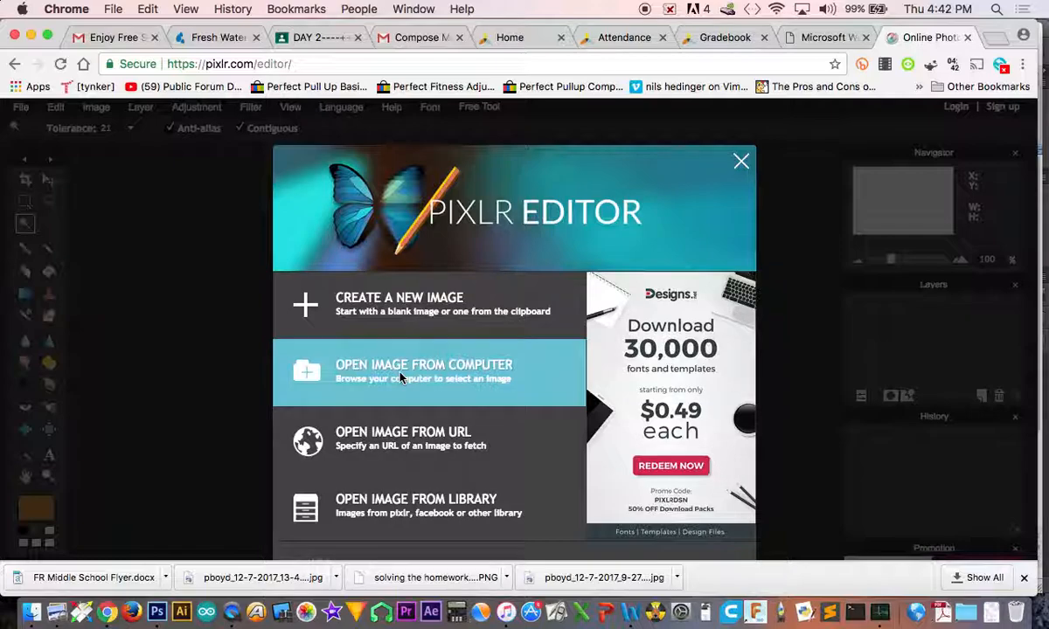
- Search the computer for "burger" and open the image 03 BURGER hardsoftbrush_2 (3).jpg
click(400, 374)
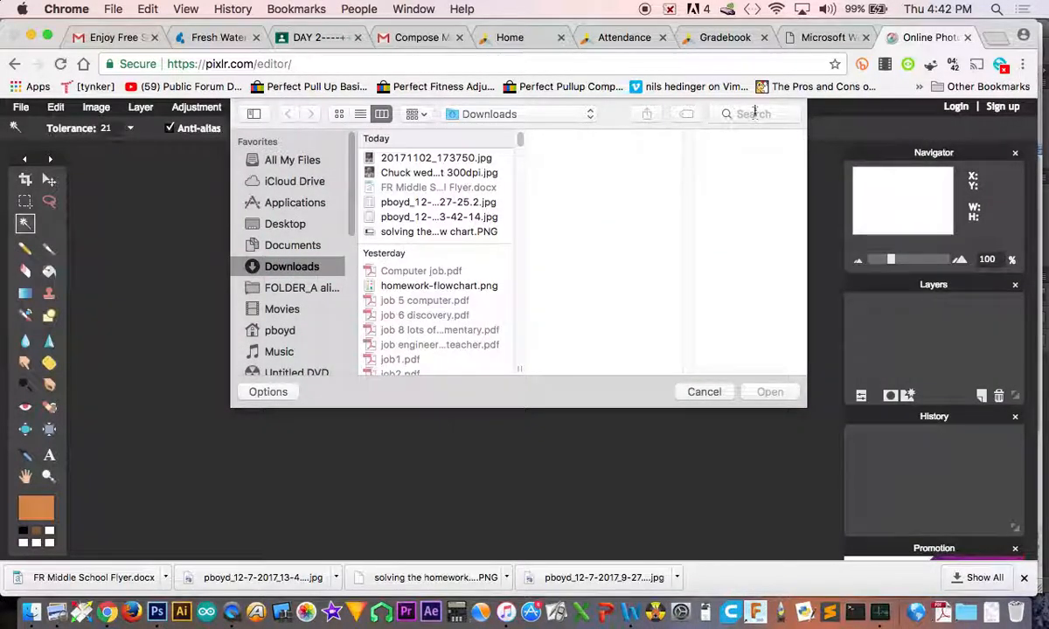
click(754, 114)
text(b)
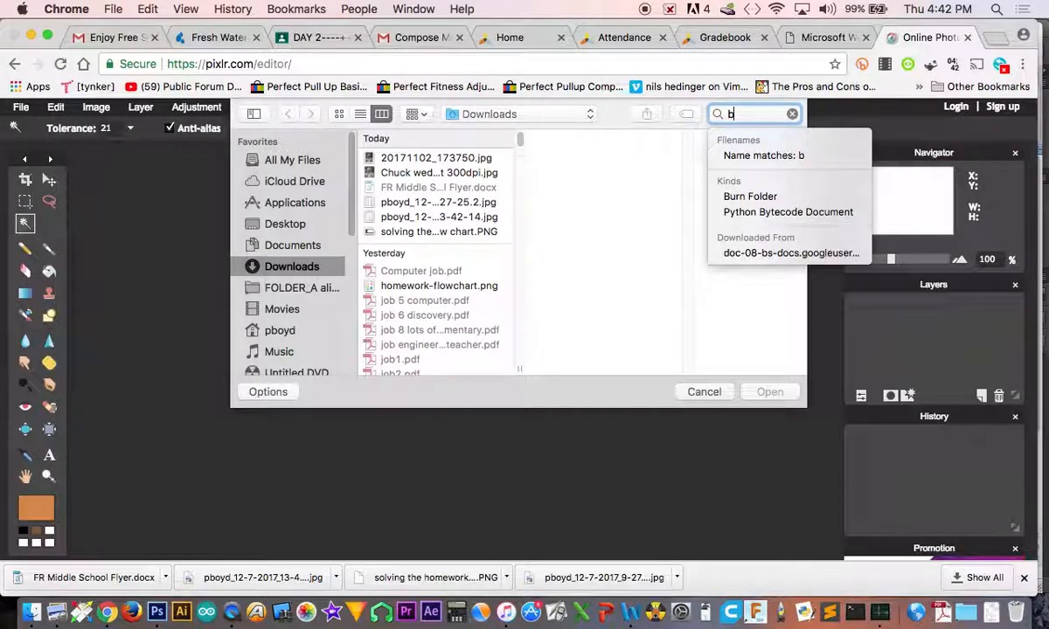
text(urger)
key(Return)
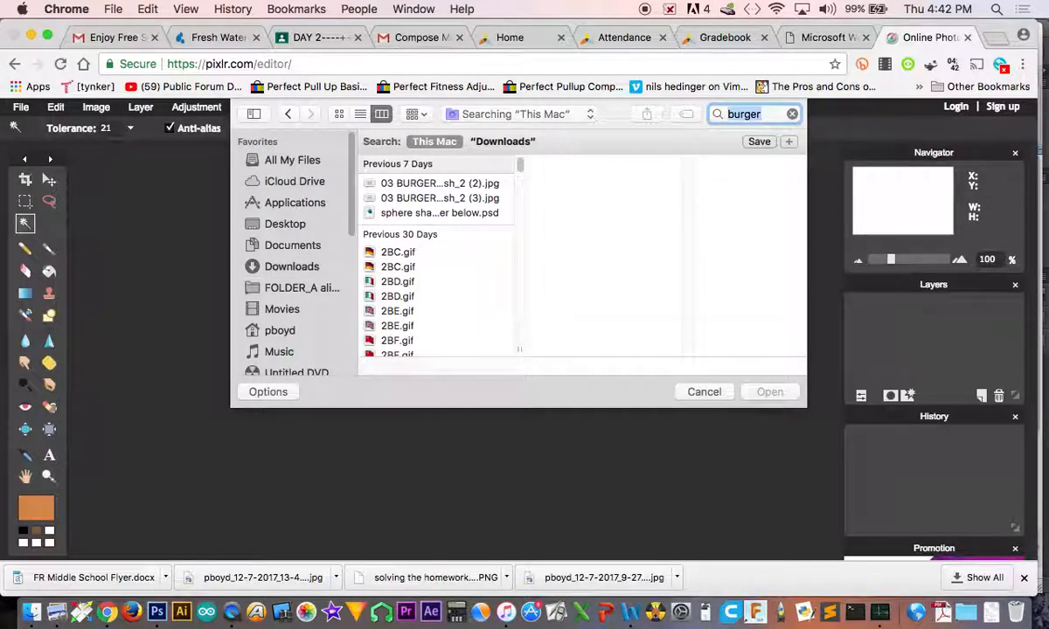
click(463, 199)
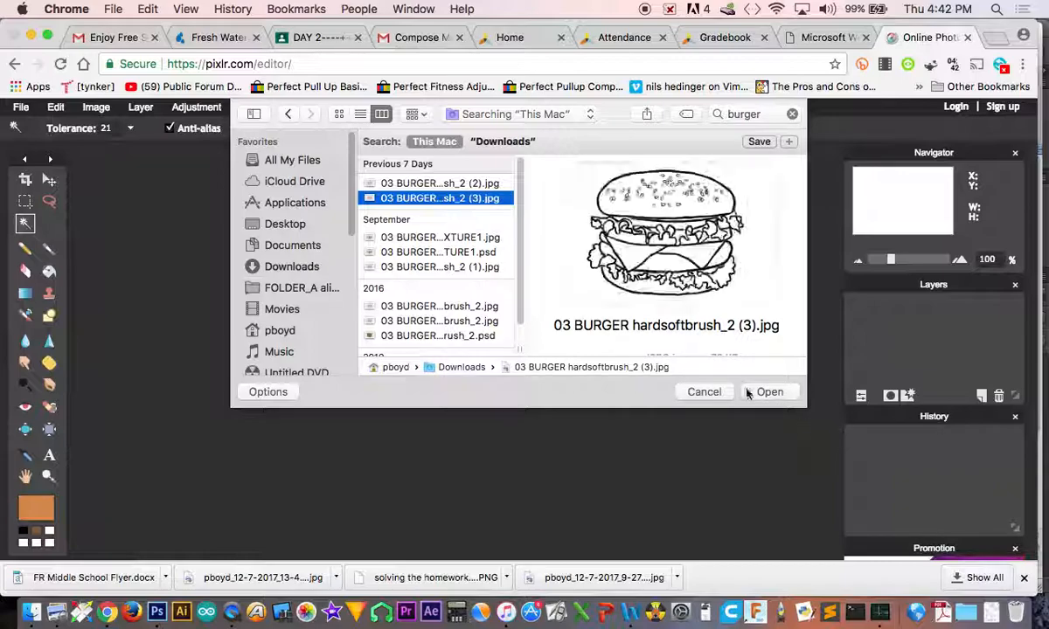
click(771, 392)
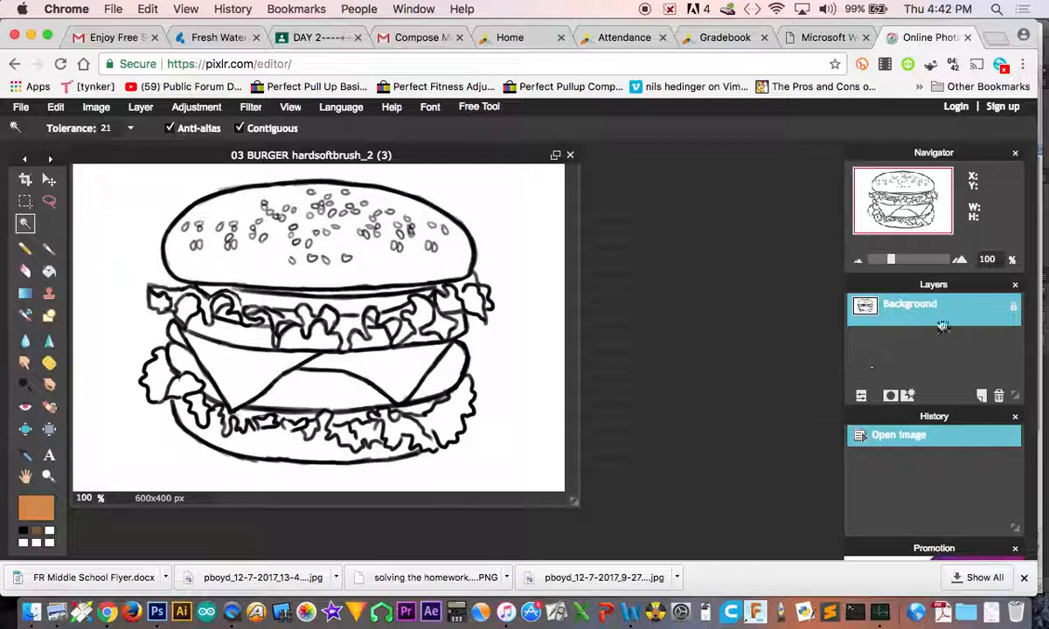
right_click(874, 309)
click(809, 285)
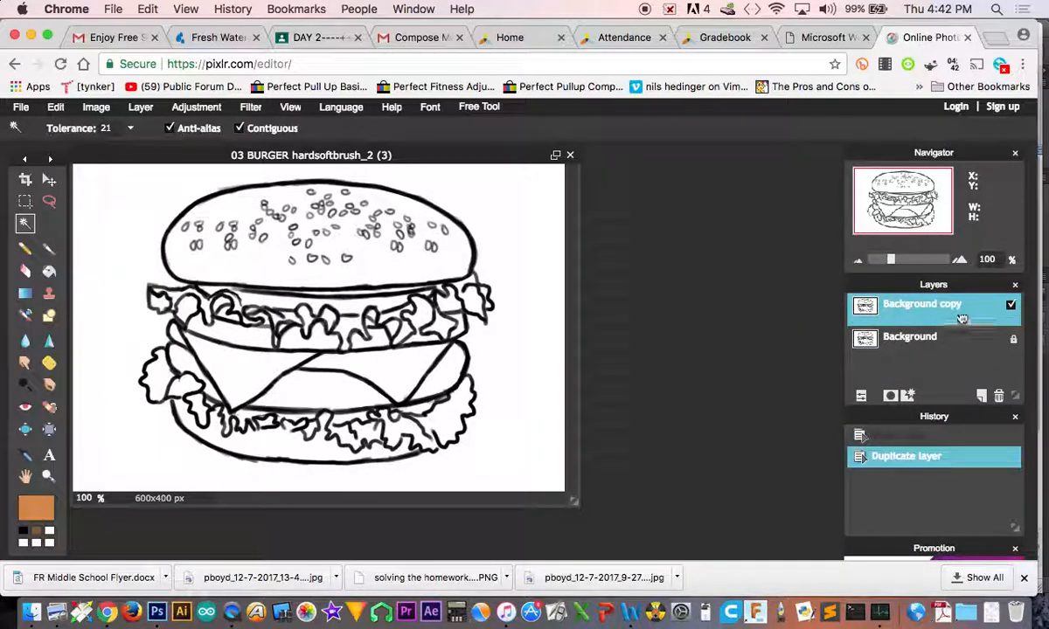
click(996, 397)
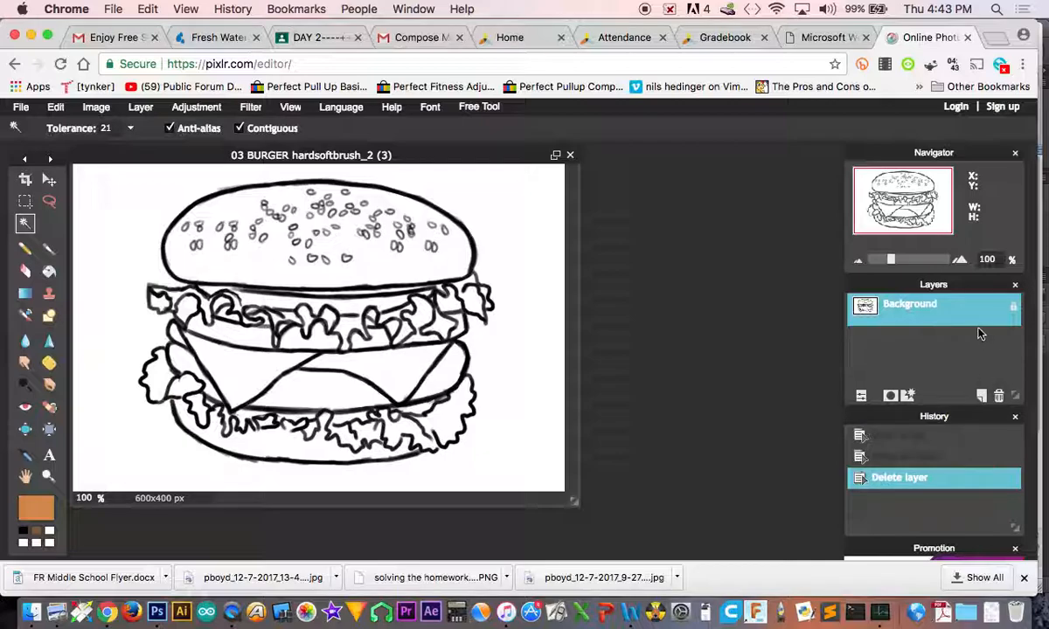
- Duplicate the Background layer and select the white areas of the bottom and top buns on the copy with the Wand tool
right_click(902, 317)
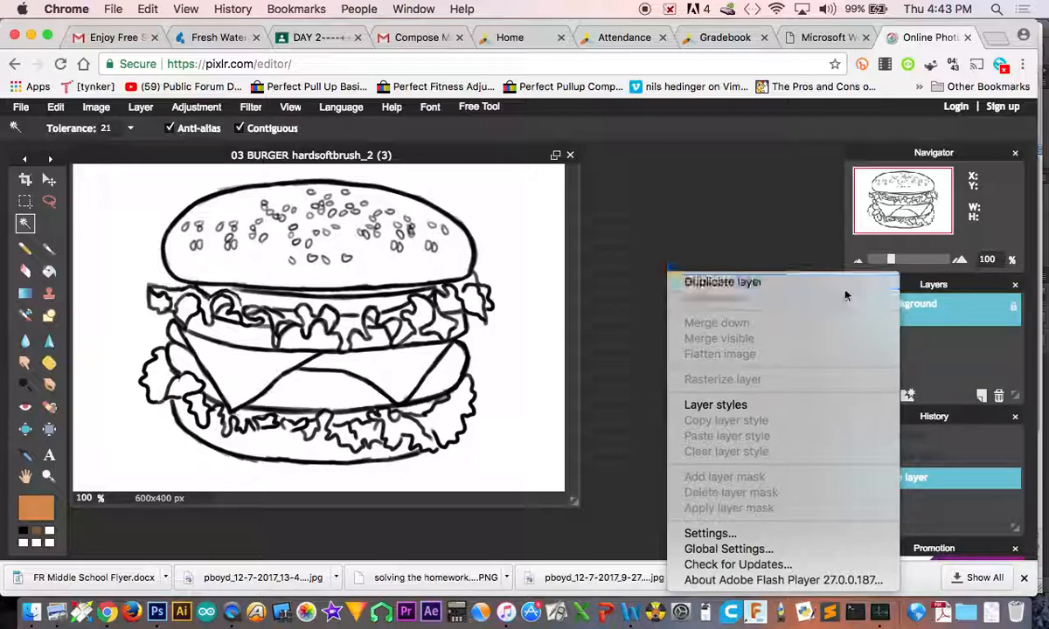
click(791, 279)
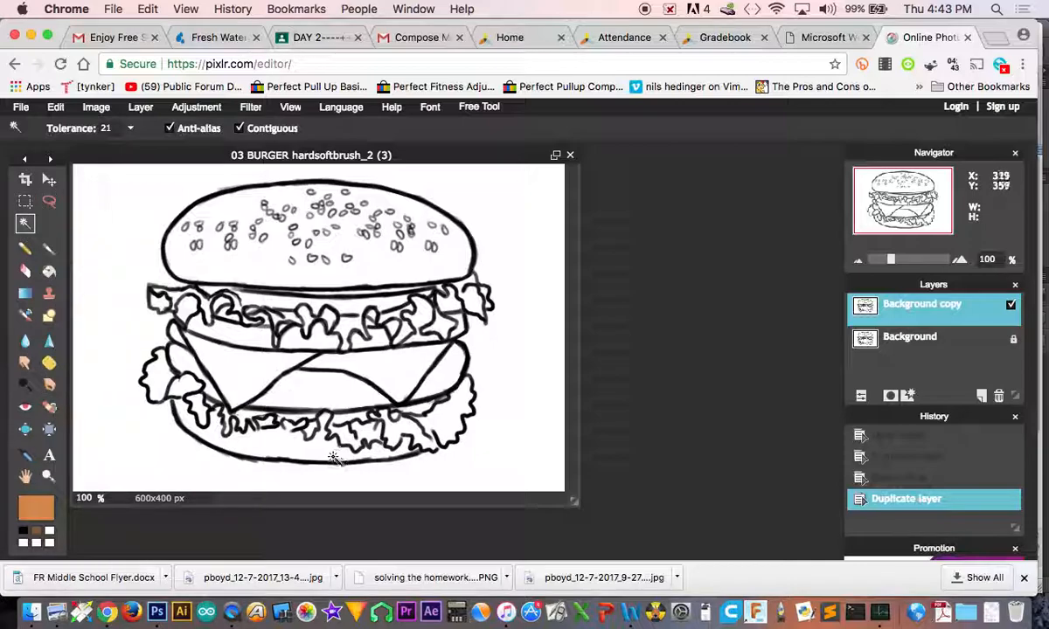
click(280, 448)
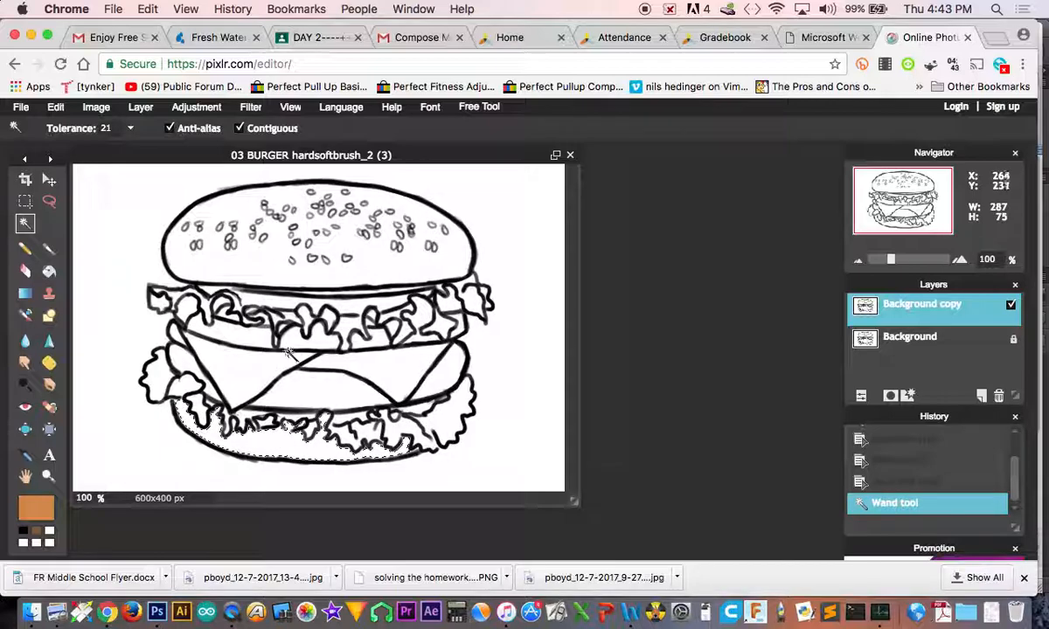
shift+click(264, 267)
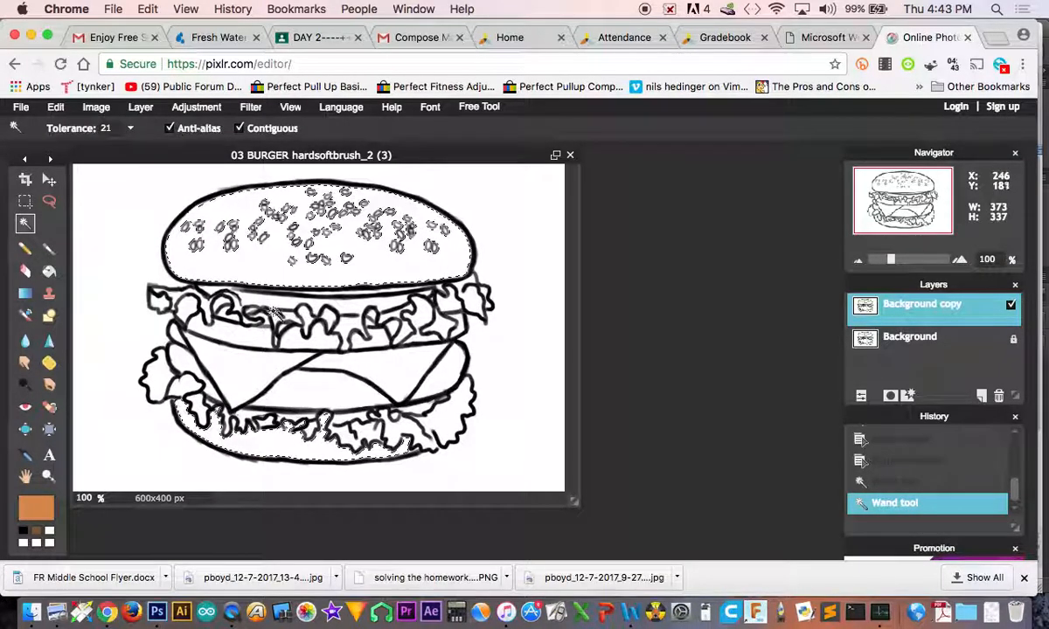
shift+click(233, 257)
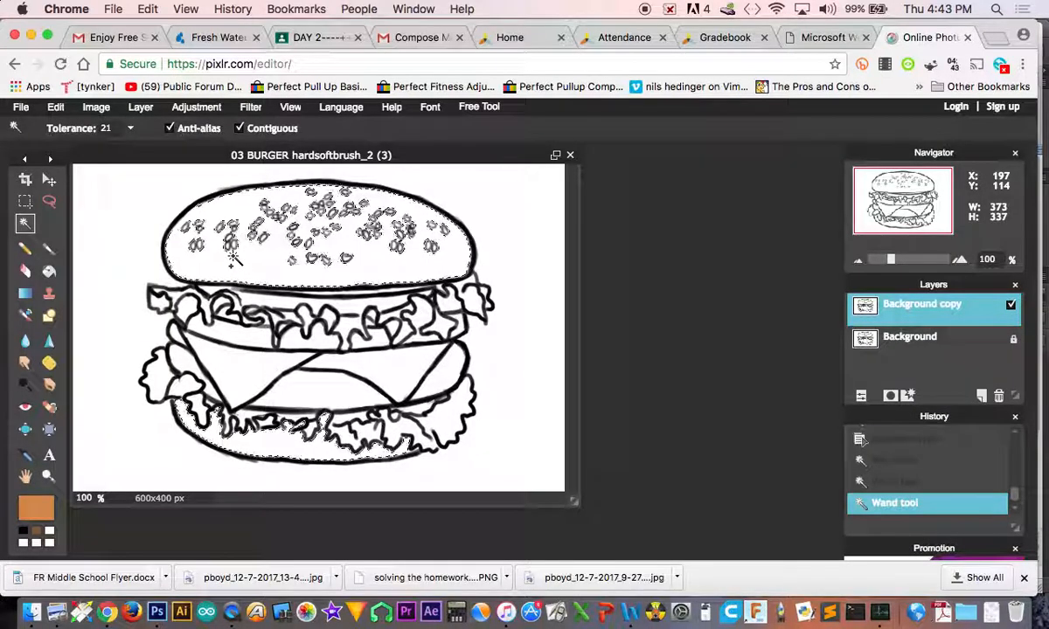
- Switch to the Brush tool and open the color selector for the main color
click(49, 248)
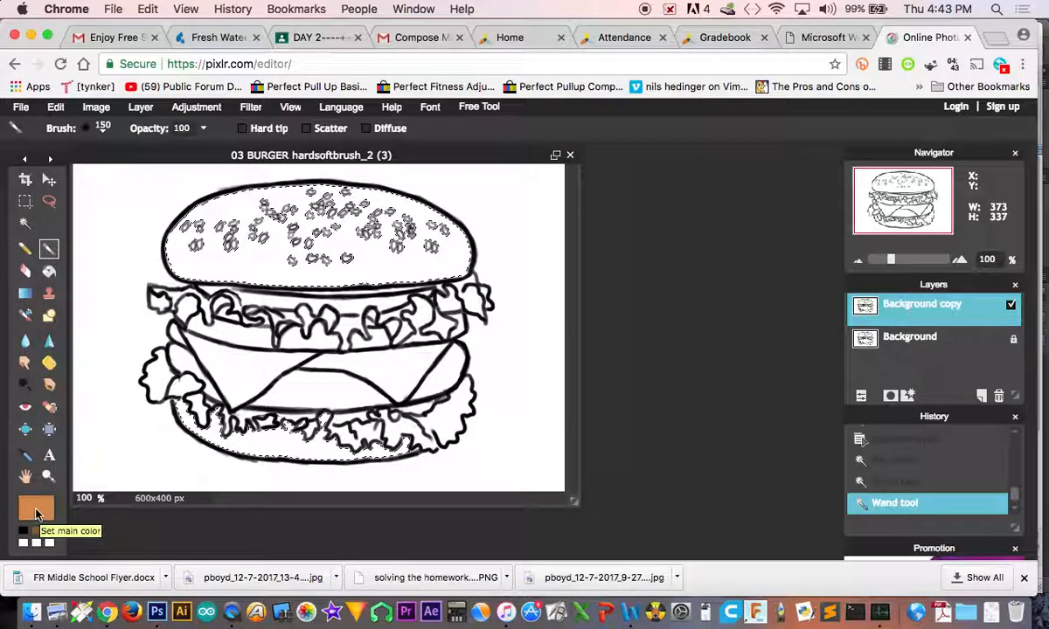
click(35, 505)
drag(376, 282, 361, 278)
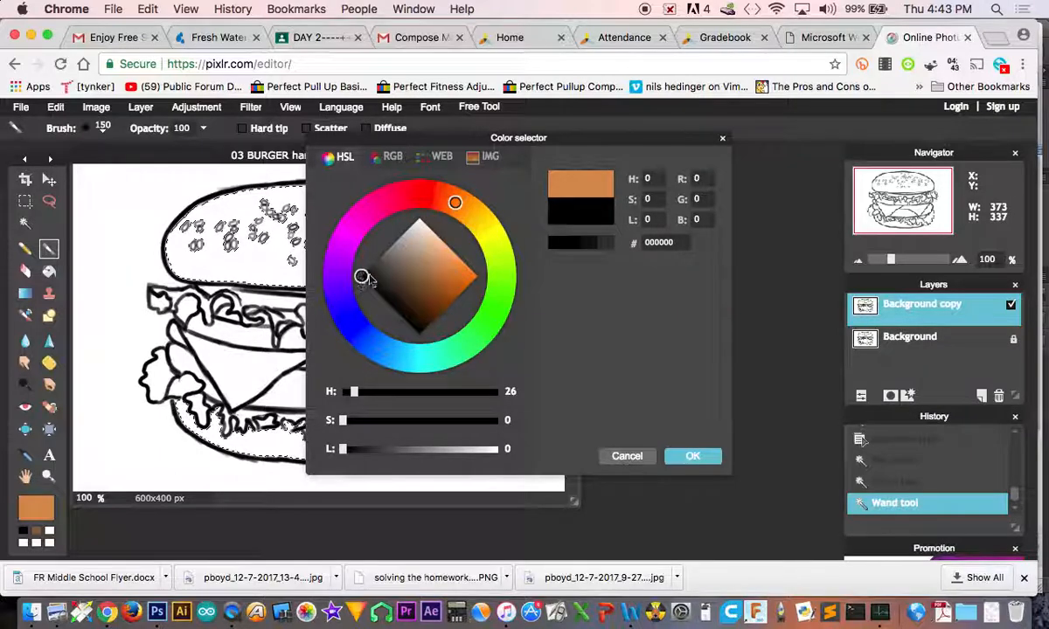
drag(376, 189, 347, 236)
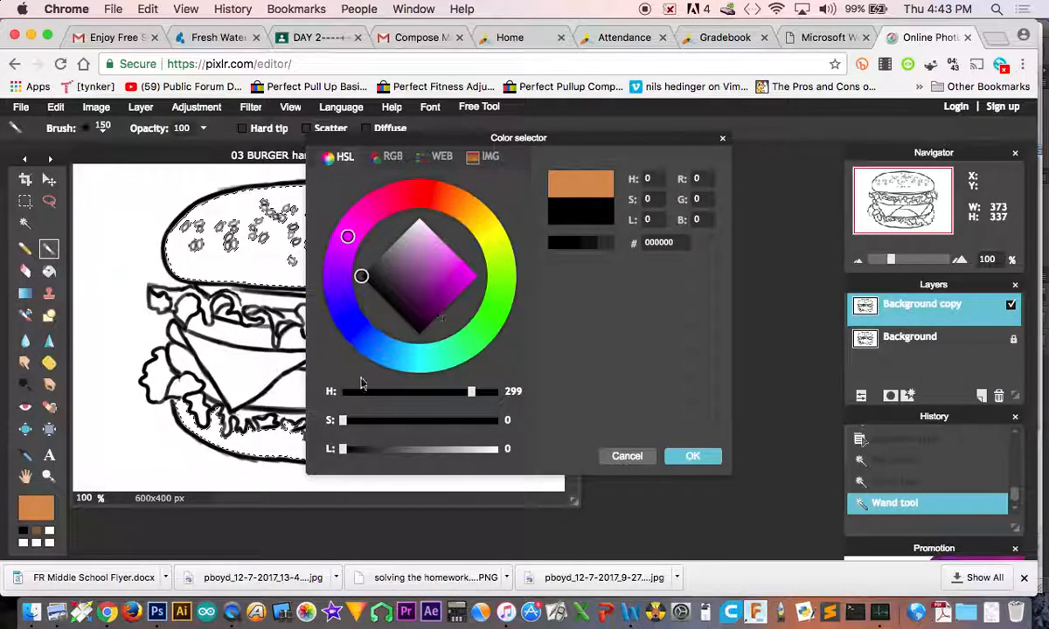
click(395, 159)
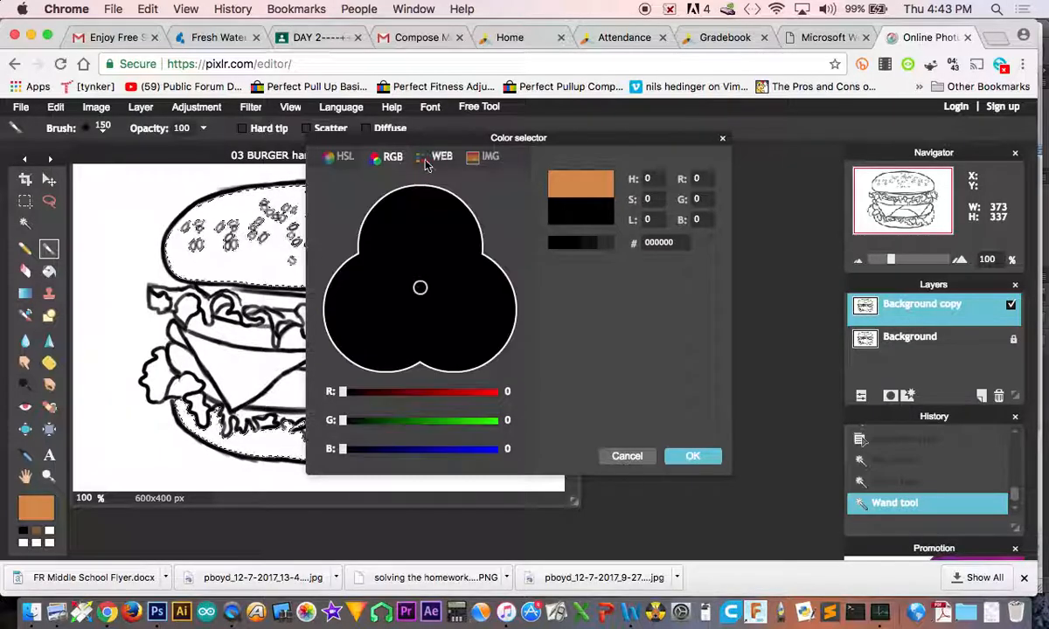
click(438, 158)
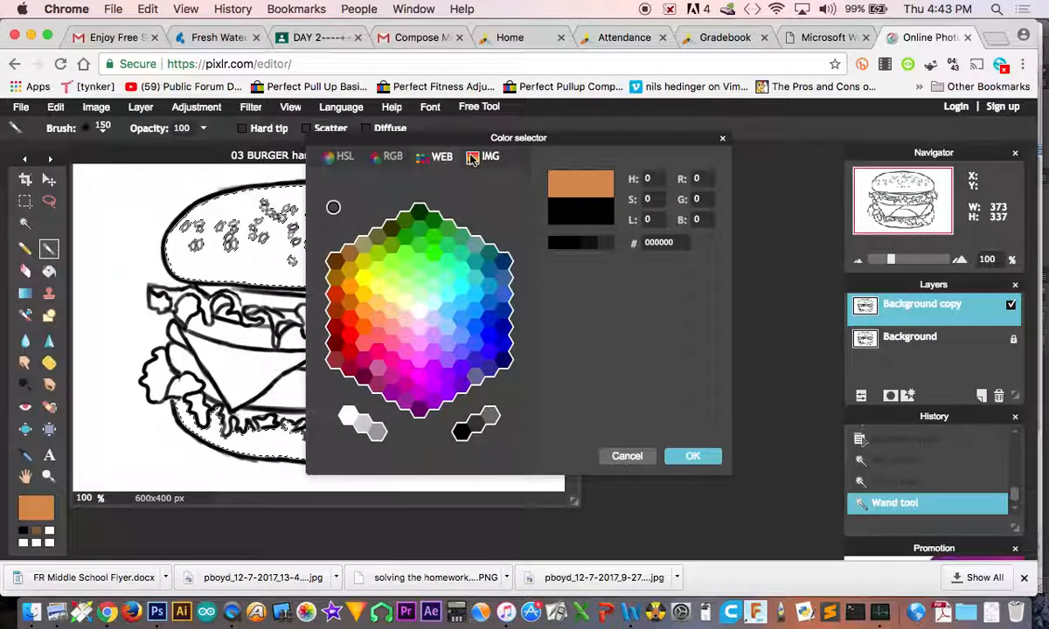
click(472, 158)
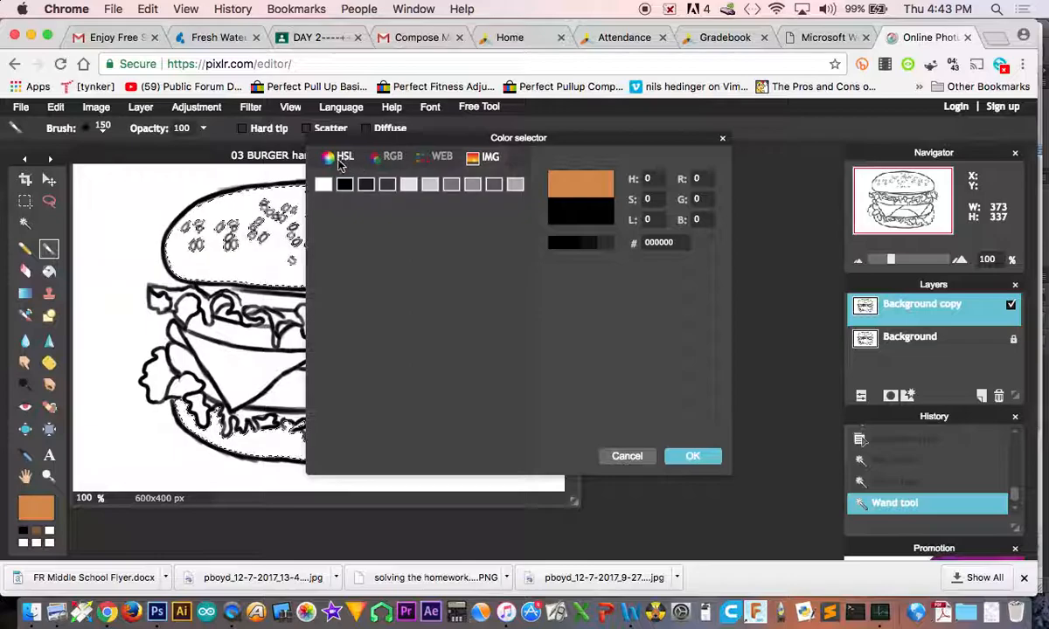
click(339, 162)
- Set the main color to an orange-brown bun tone with a hue of about 22
drag(391, 186, 465, 208)
click(362, 277)
mouse_move(363, 278)
mouse_down()
mouse_move(410, 232)
mouse_move(398, 199)
mouse_move(431, 190)
mouse_move(461, 203)
mouse_up()
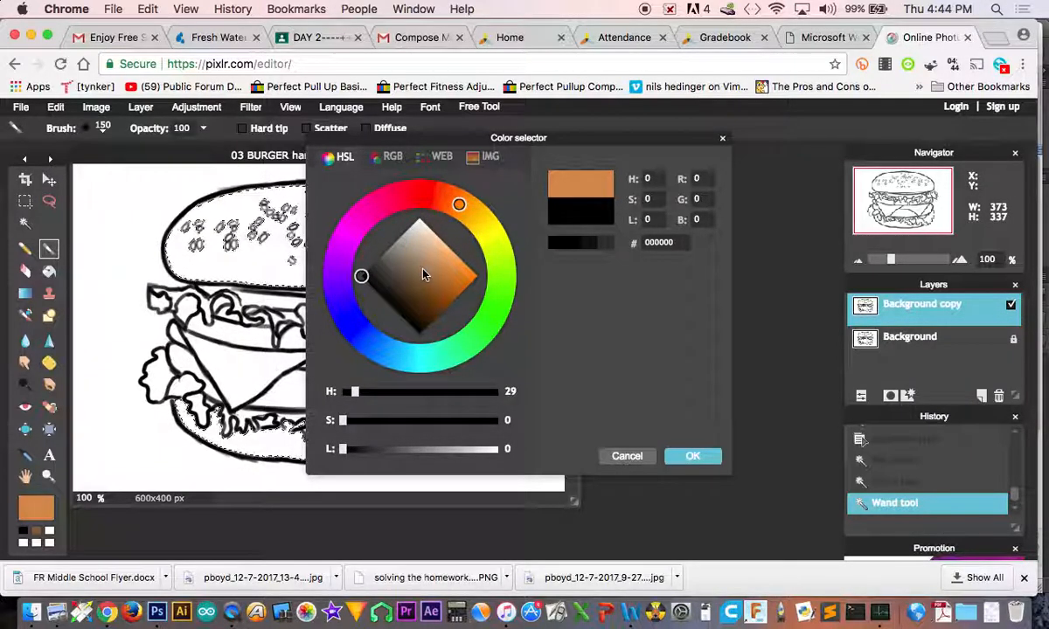
mouse_move(436, 279)
mouse_down()
mouse_move(434, 265)
mouse_move(424, 283)
mouse_move(435, 279)
mouse_move(437, 291)
mouse_move(432, 262)
mouse_move(420, 281)
mouse_move(426, 256)
mouse_move(434, 288)
mouse_up()
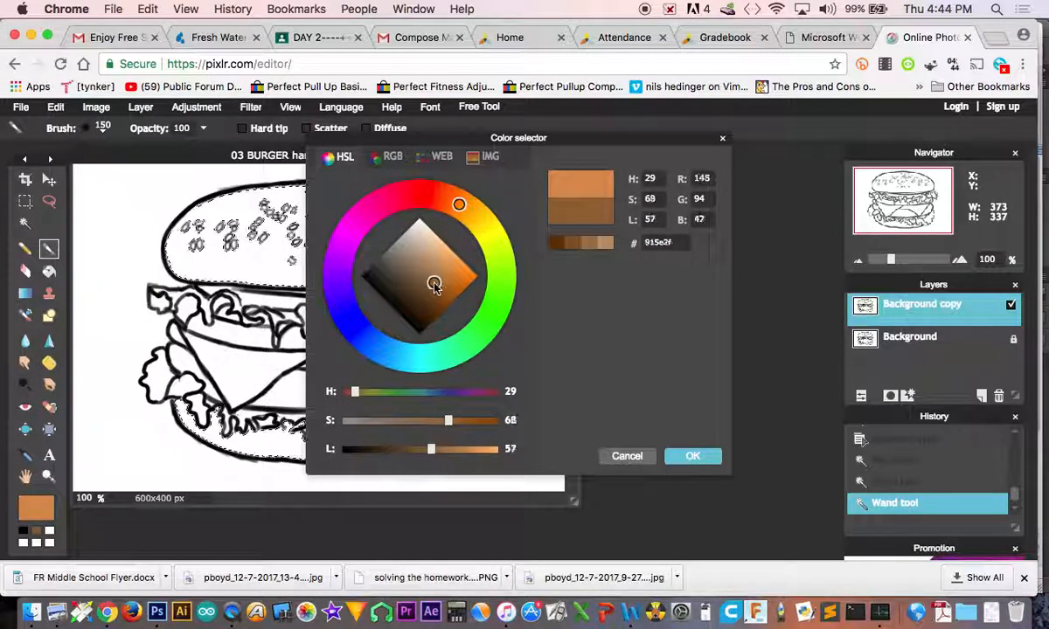
drag(458, 204, 450, 201)
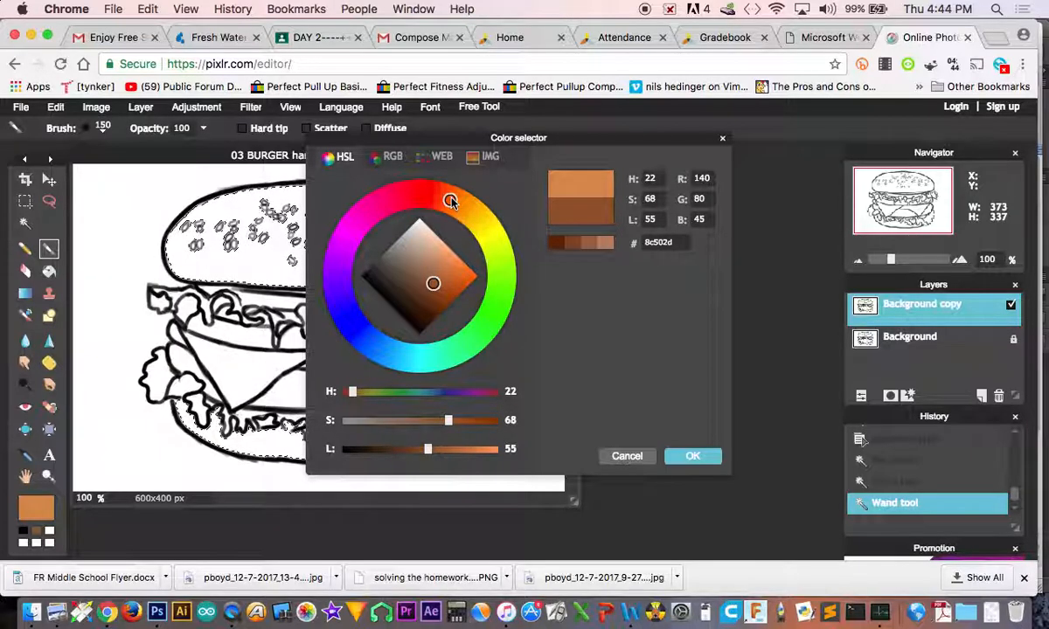
drag(436, 276, 443, 272)
click(687, 455)
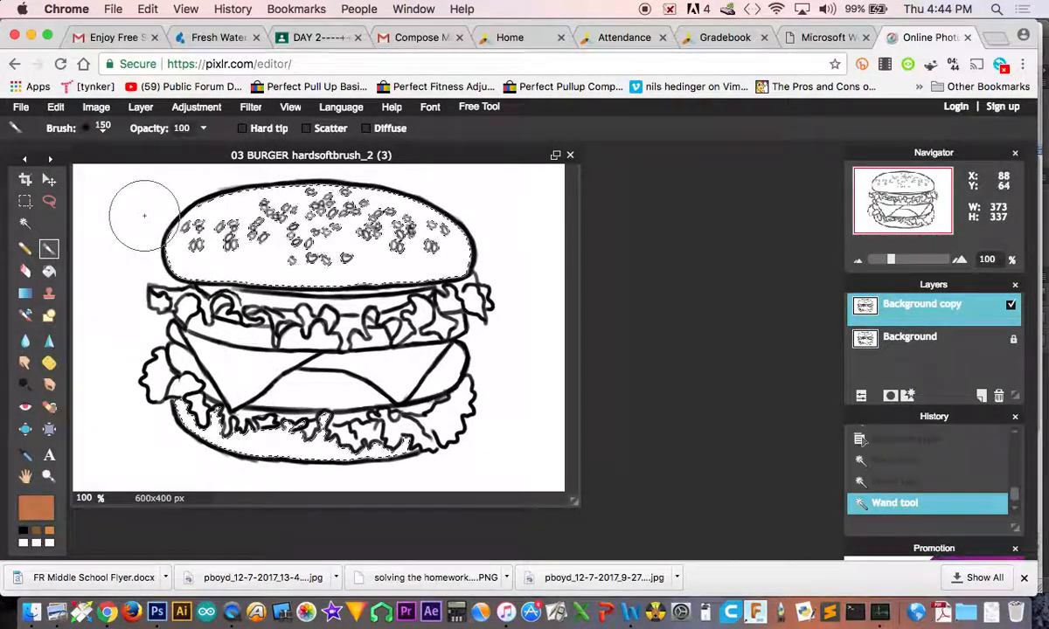
- Paint the selected top and bottom buns orange-brown with the soft-edged brush of diameter 70
click(102, 127)
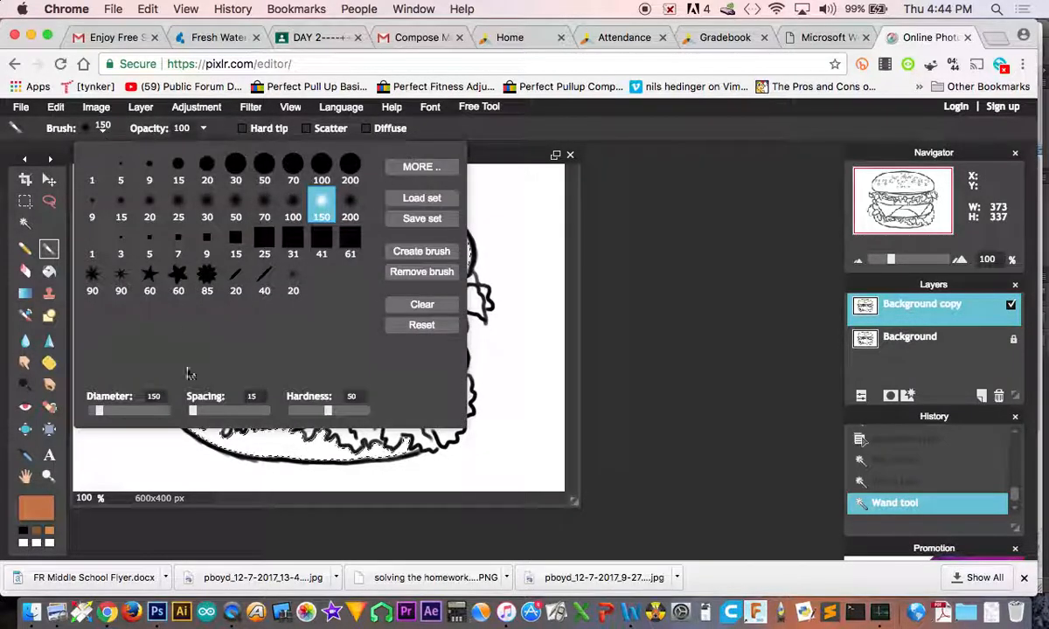
drag(103, 424, 93, 418)
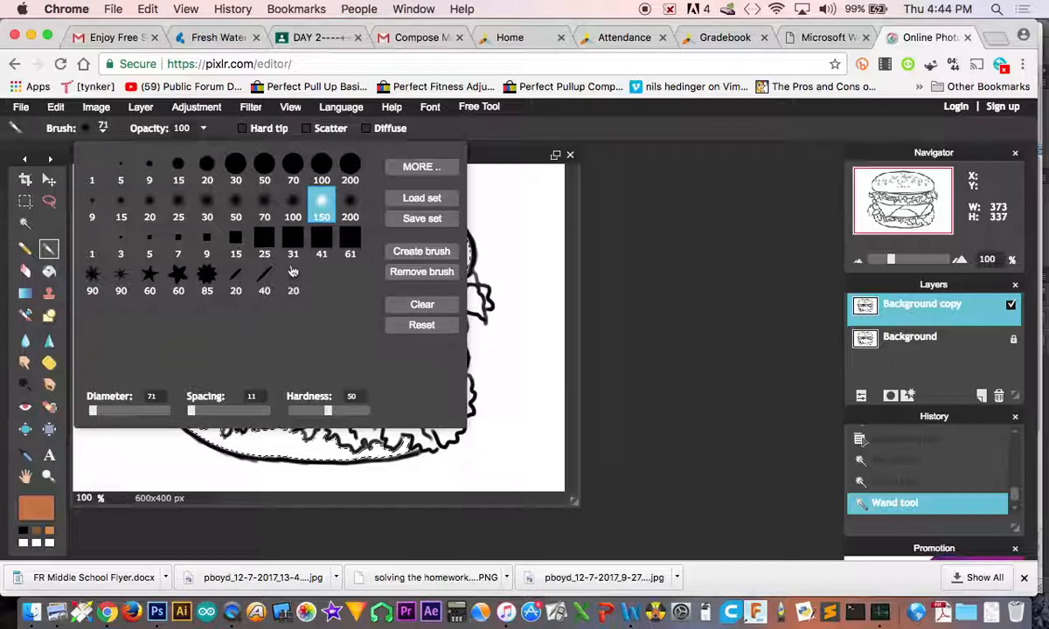
click(262, 204)
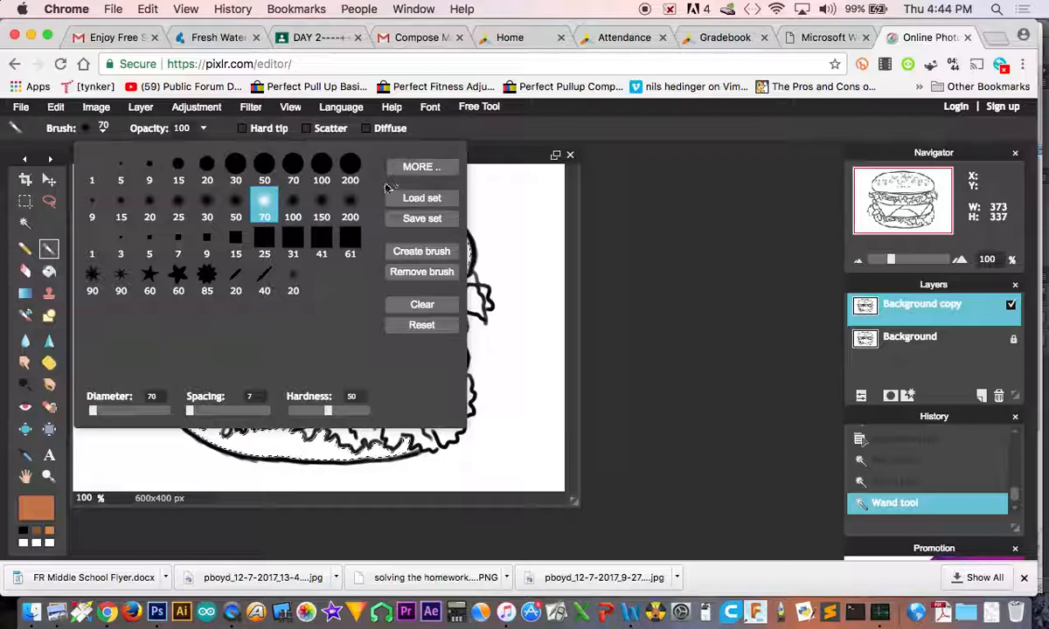
click(511, 253)
mouse_move(431, 248)
mouse_down()
mouse_move(334, 238)
mouse_move(351, 221)
mouse_move(188, 217)
mouse_move(249, 202)
mouse_move(196, 214)
mouse_move(218, 279)
mouse_move(179, 234)
mouse_move(214, 262)
mouse_move(284, 258)
mouse_move(226, 269)
mouse_move(264, 241)
mouse_move(223, 214)
mouse_move(455, 184)
mouse_move(301, 192)
mouse_move(468, 207)
mouse_move(381, 230)
mouse_move(476, 258)
mouse_move(296, 267)
mouse_move(288, 255)
mouse_move(432, 256)
mouse_move(274, 288)
mouse_move(446, 278)
mouse_move(236, 276)
mouse_up()
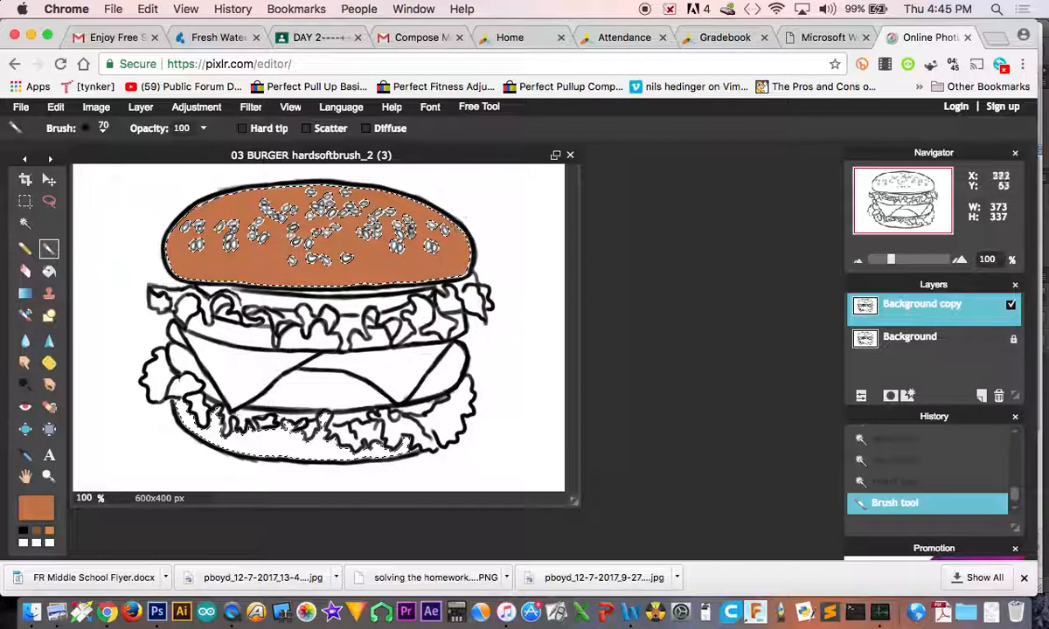
mouse_move(187, 446)
mouse_down()
mouse_move(184, 409)
mouse_move(268, 425)
mouse_move(160, 405)
mouse_move(288, 444)
mouse_move(210, 442)
mouse_move(306, 447)
mouse_move(336, 408)
mouse_move(291, 458)
mouse_move(422, 451)
mouse_move(385, 446)
mouse_up()
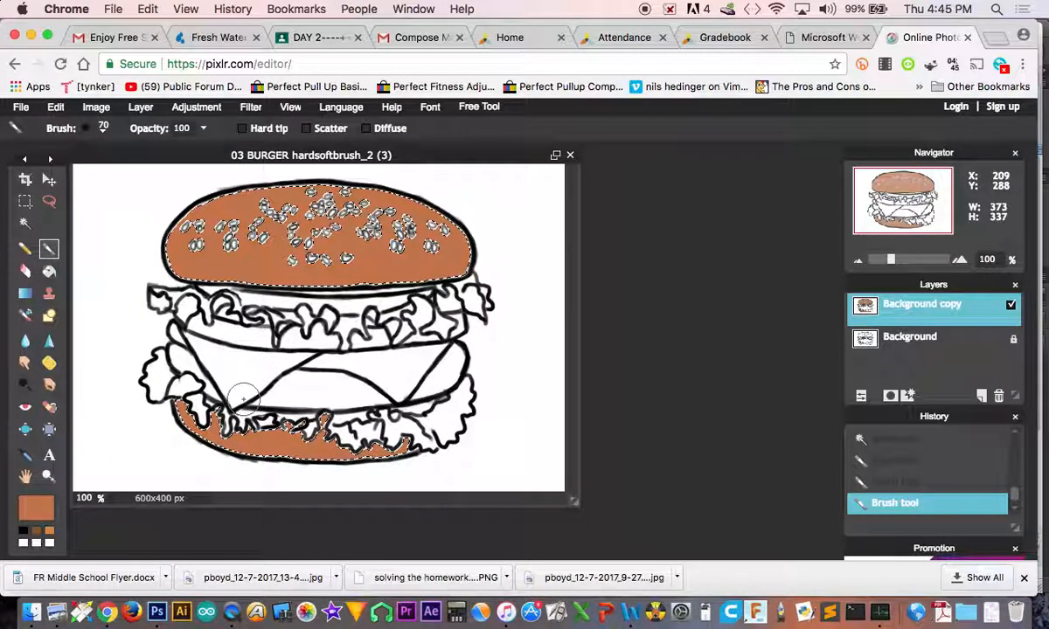
- Select the white patty areas below and beside the cheese slices with the Wand tool
click(26, 225)
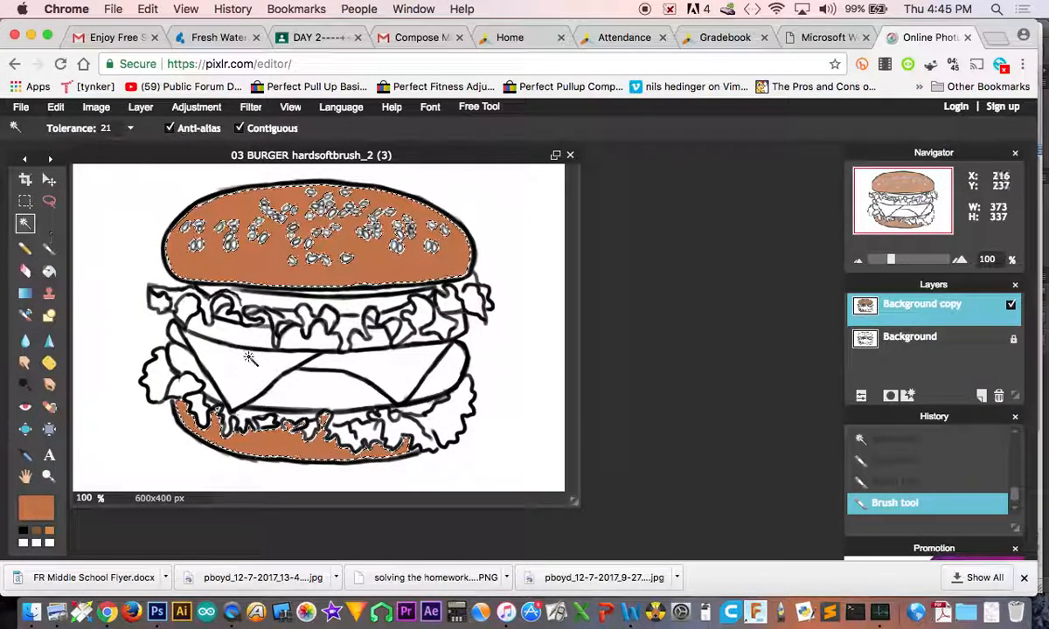
click(312, 390)
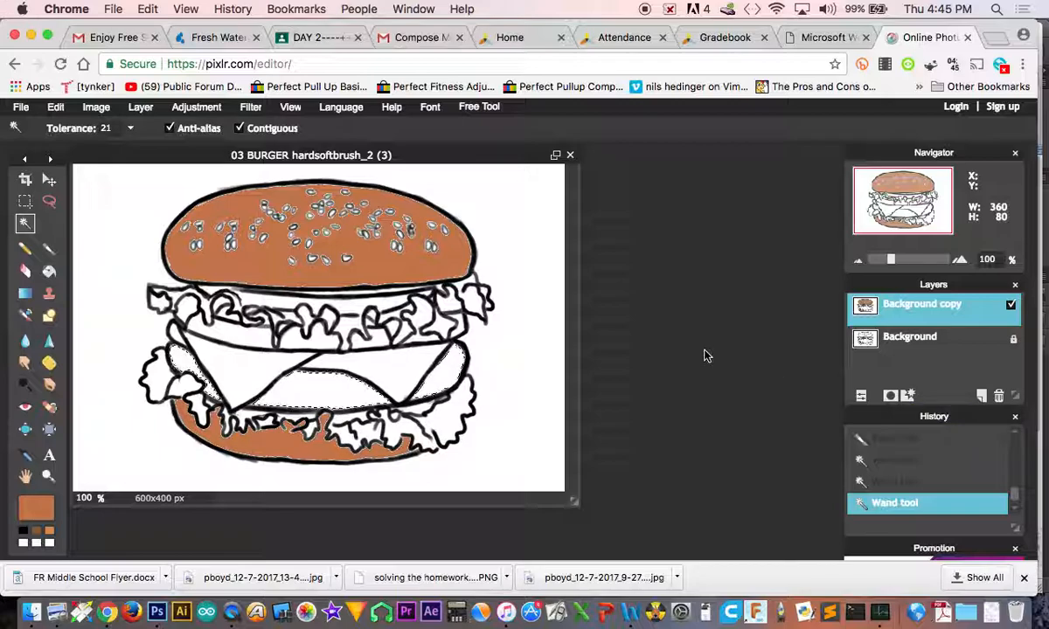
scroll(707, 356, down, 2)
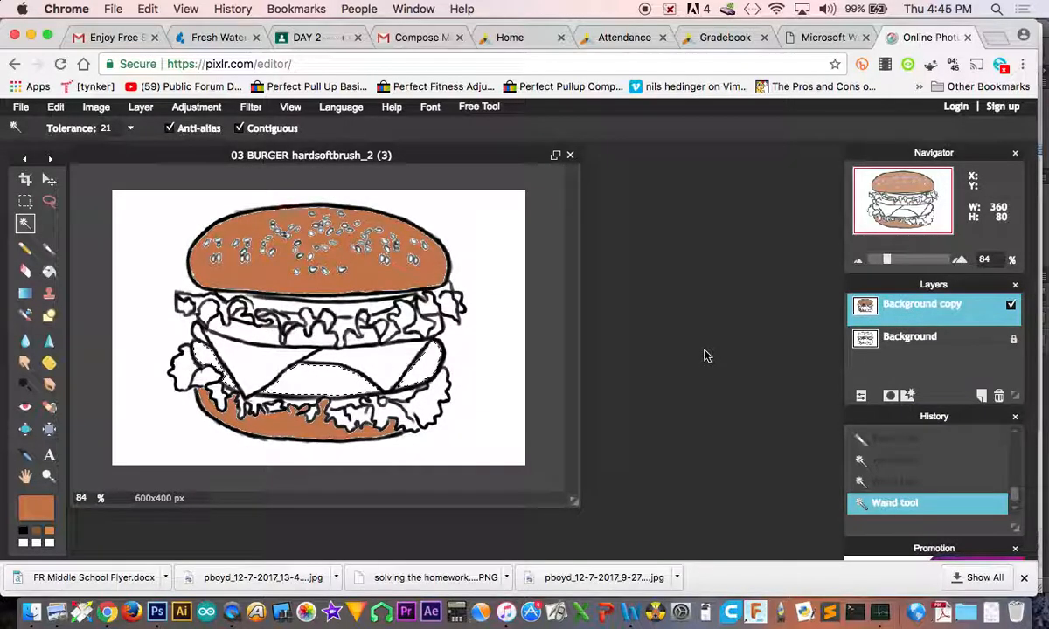
scroll(708, 355, down, 2)
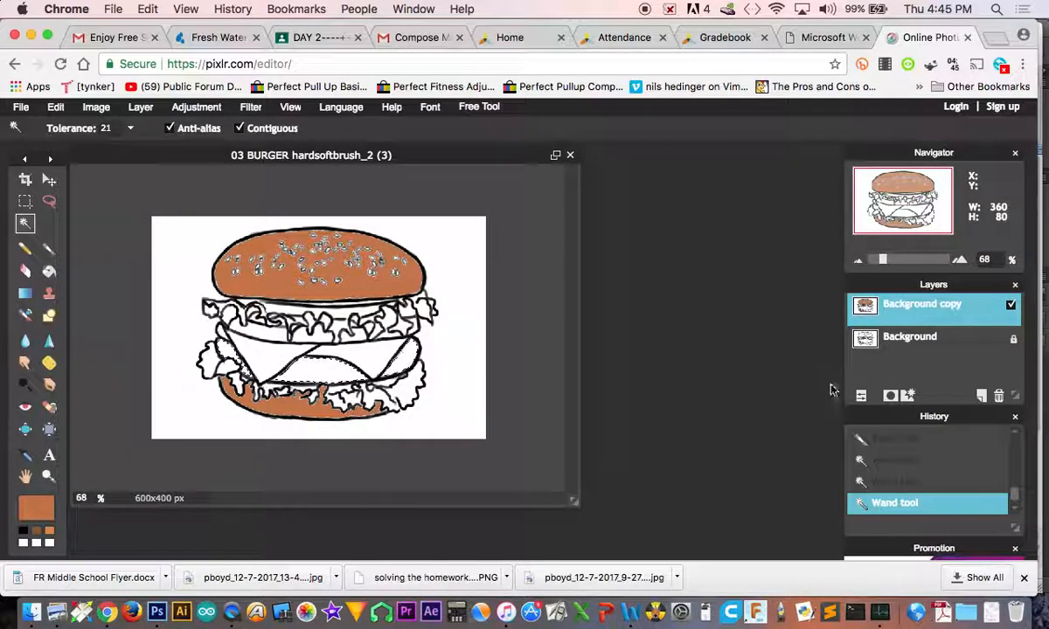
- Move the Promotion panel into view and close it
drag(981, 546, 743, 358)
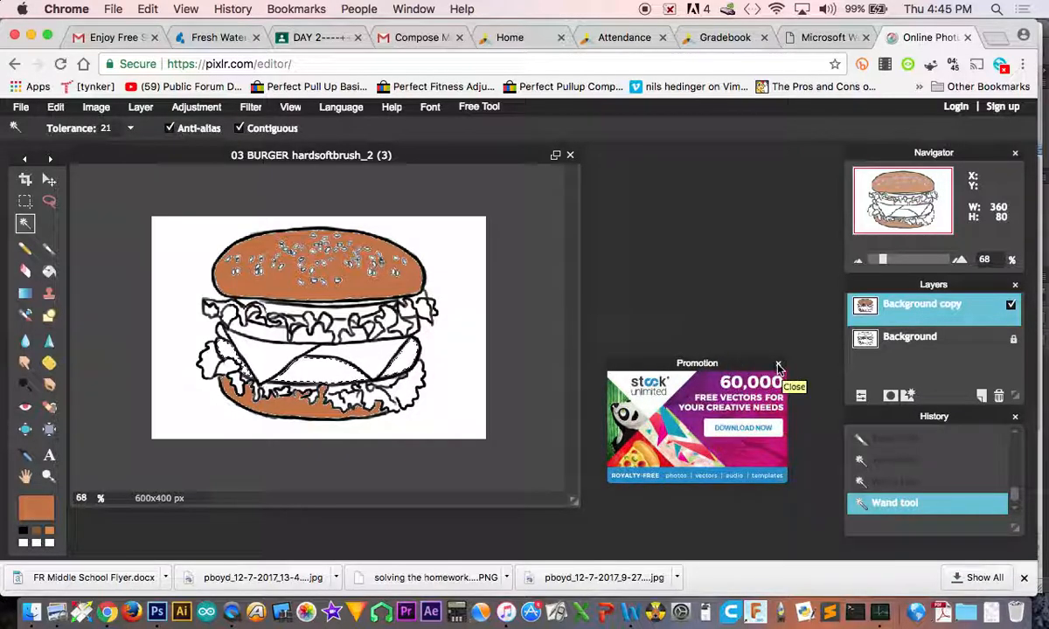
click(778, 366)
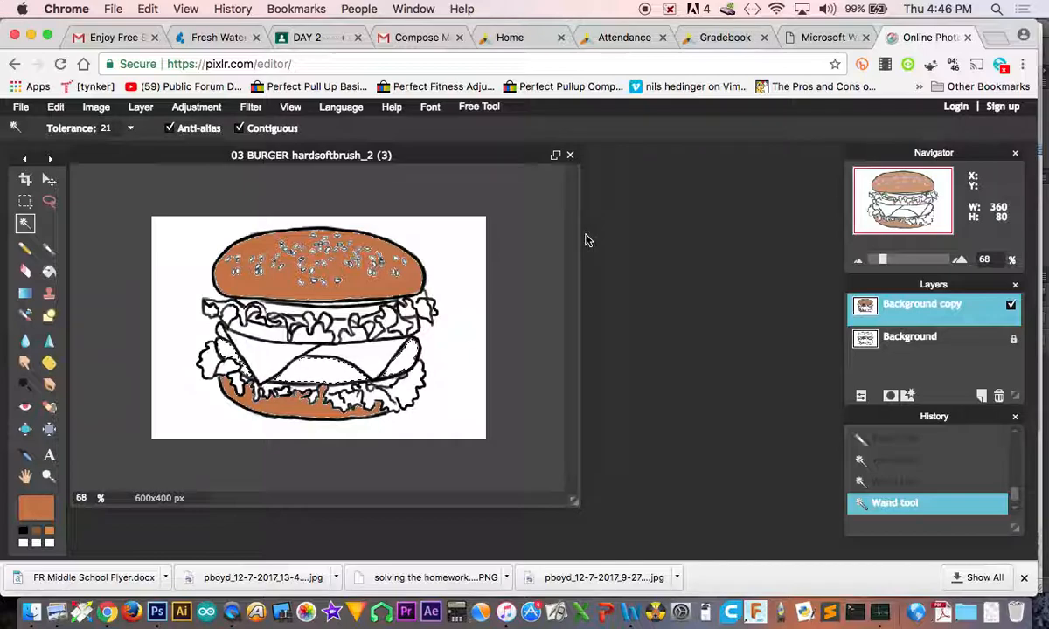
- Set the main color to a dark brown with a hue of about 22 and paint the selected patty areas with the brush
click(38, 510)
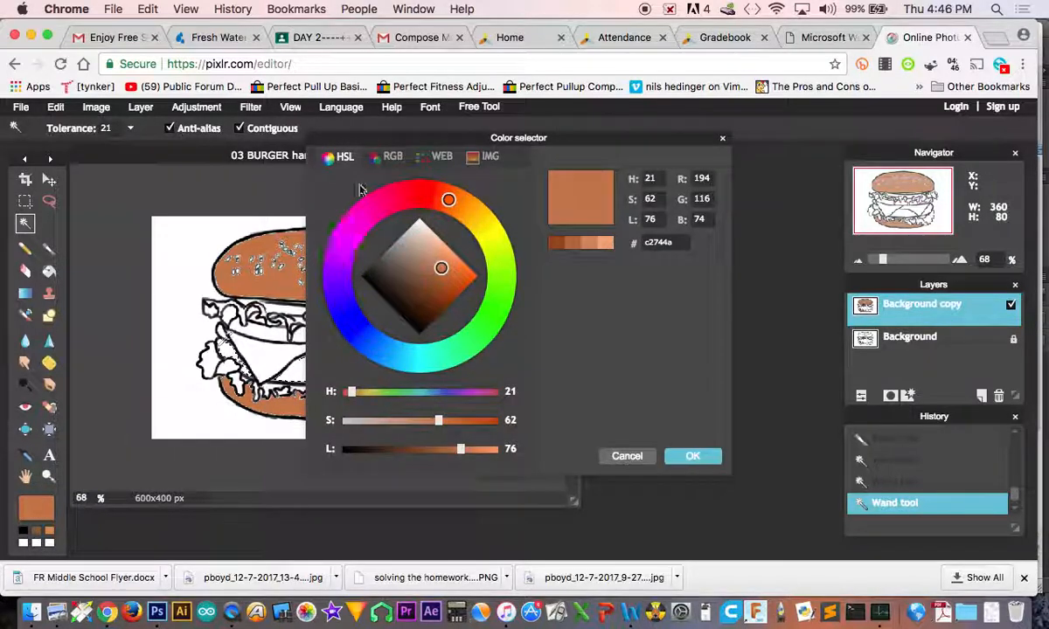
drag(409, 278, 418, 300)
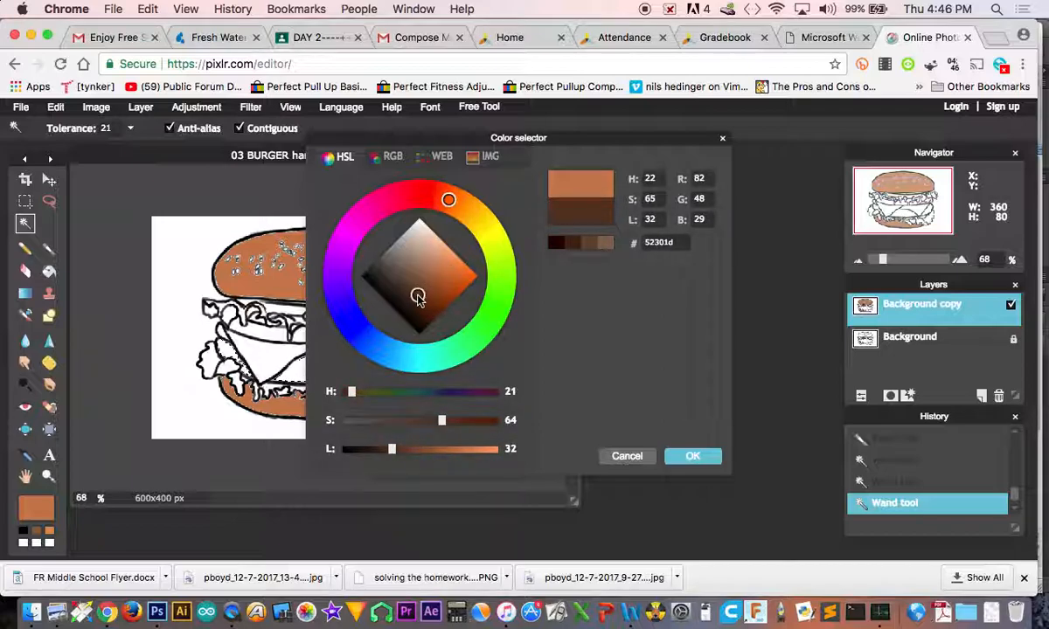
click(694, 457)
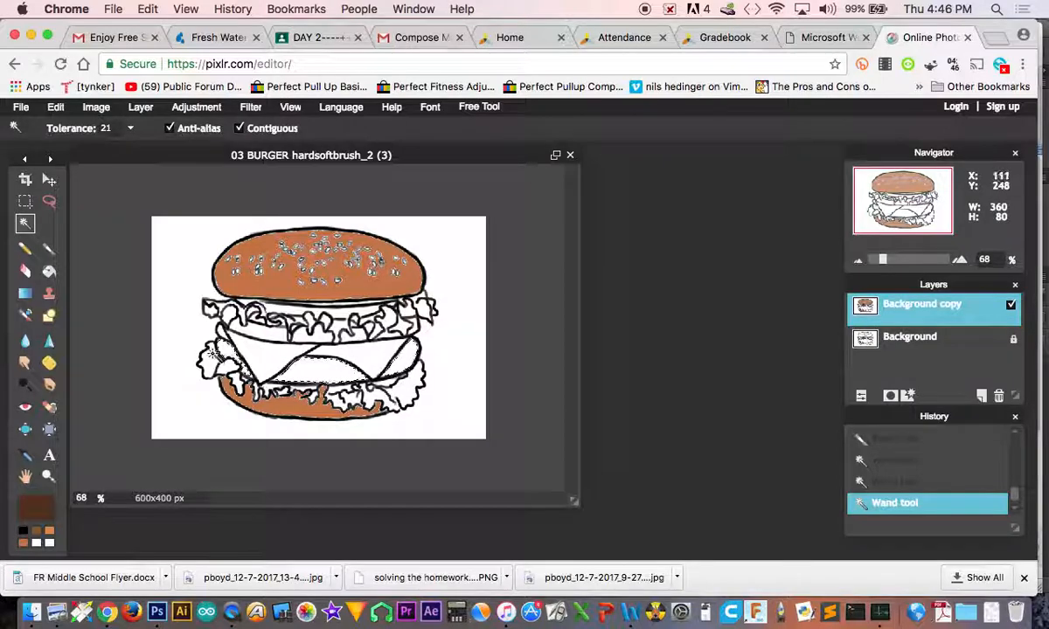
click(49, 249)
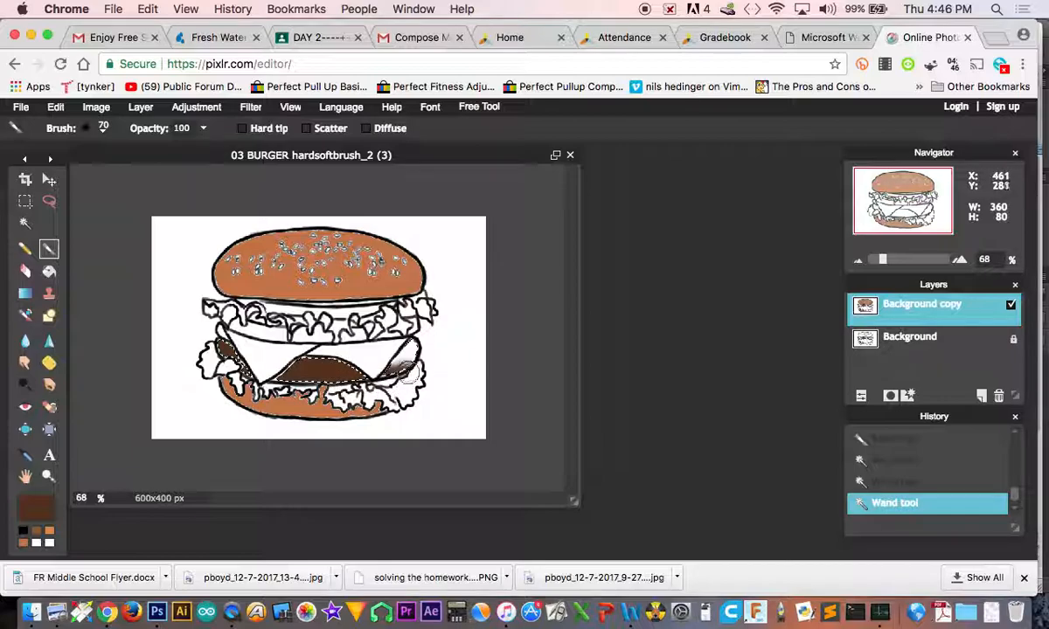
click(199, 347)
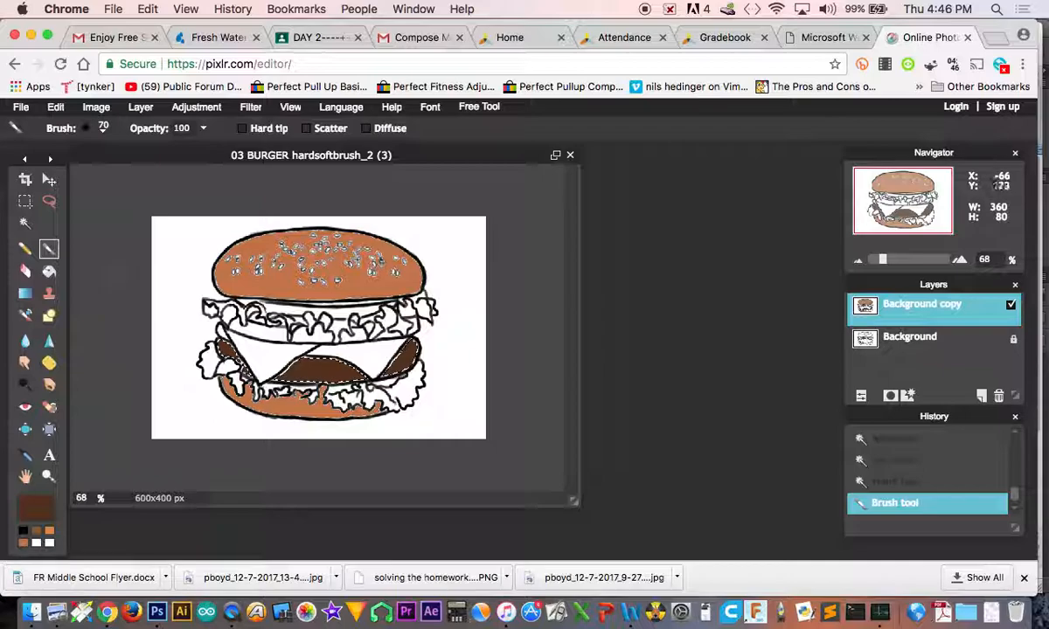
- Select the cheese slices with the Wand tool and paint them golden yellow (edb32b) with the brush
click(24, 223)
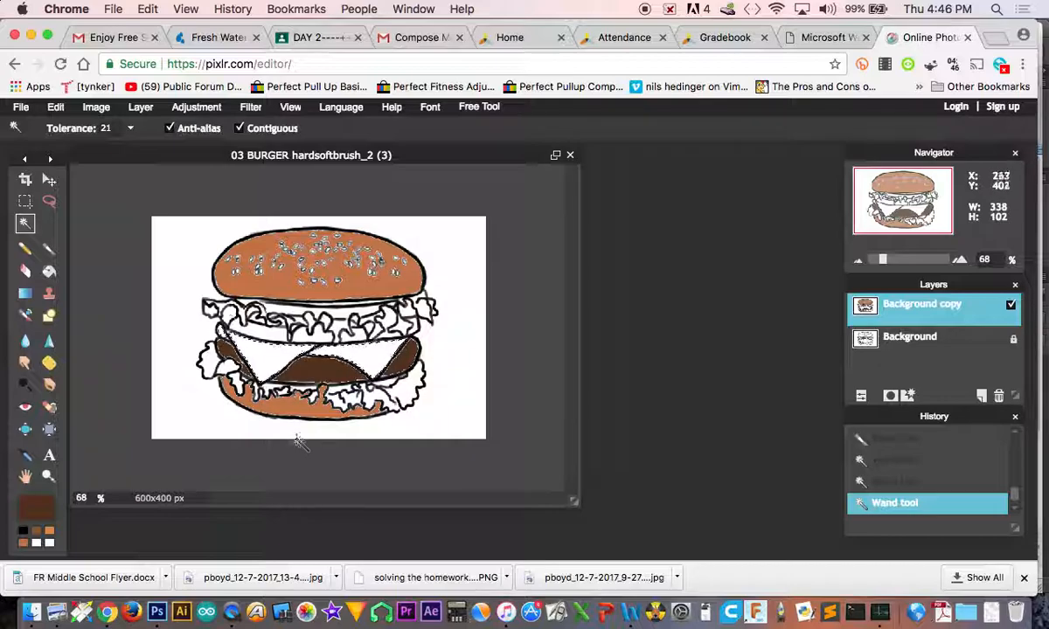
click(36, 507)
click(473, 217)
drag(447, 283, 464, 272)
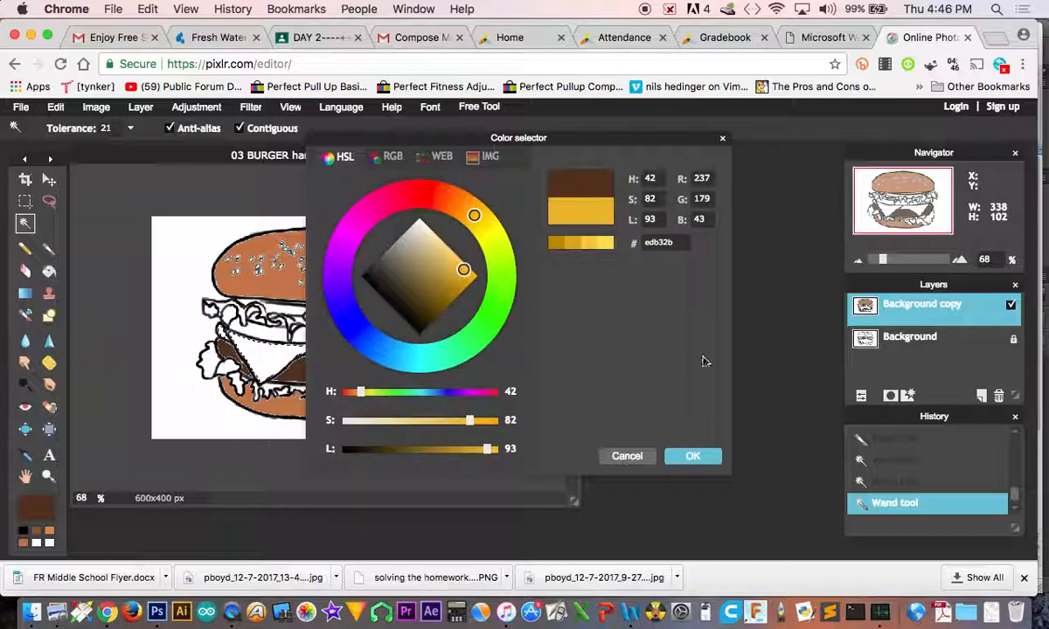
click(692, 455)
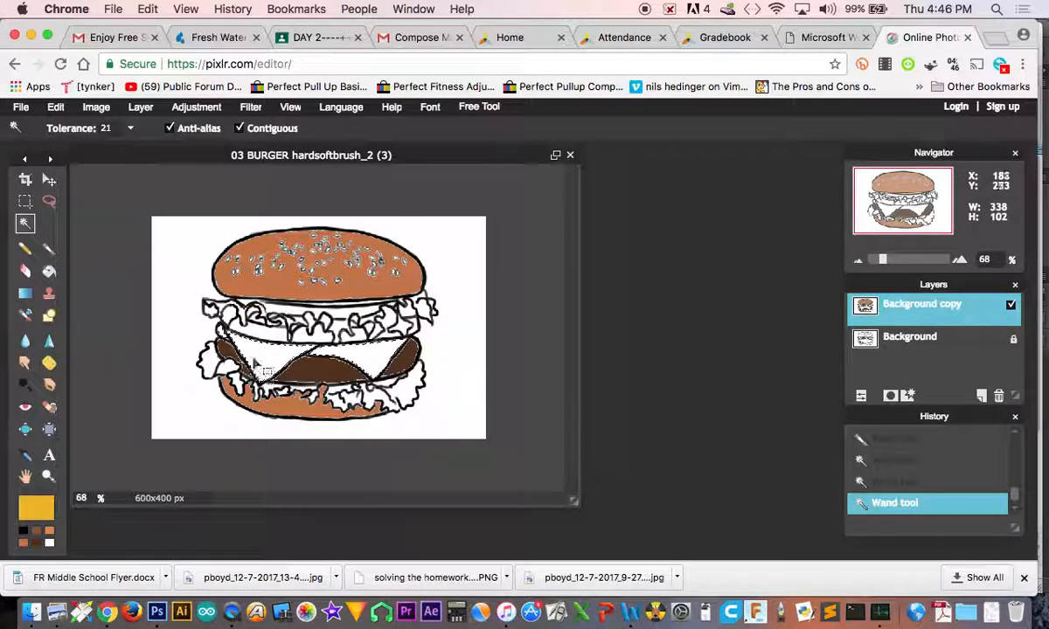
click(49, 249)
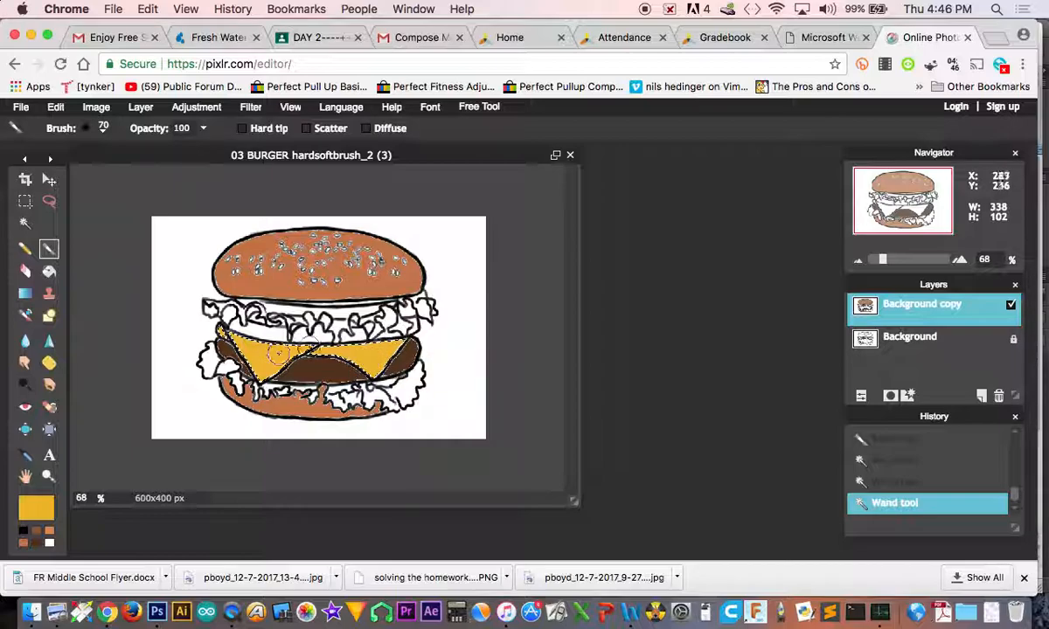
click(319, 360)
- Select the white areas between the cheese and the upper lettuce with the Wand tool
click(24, 223)
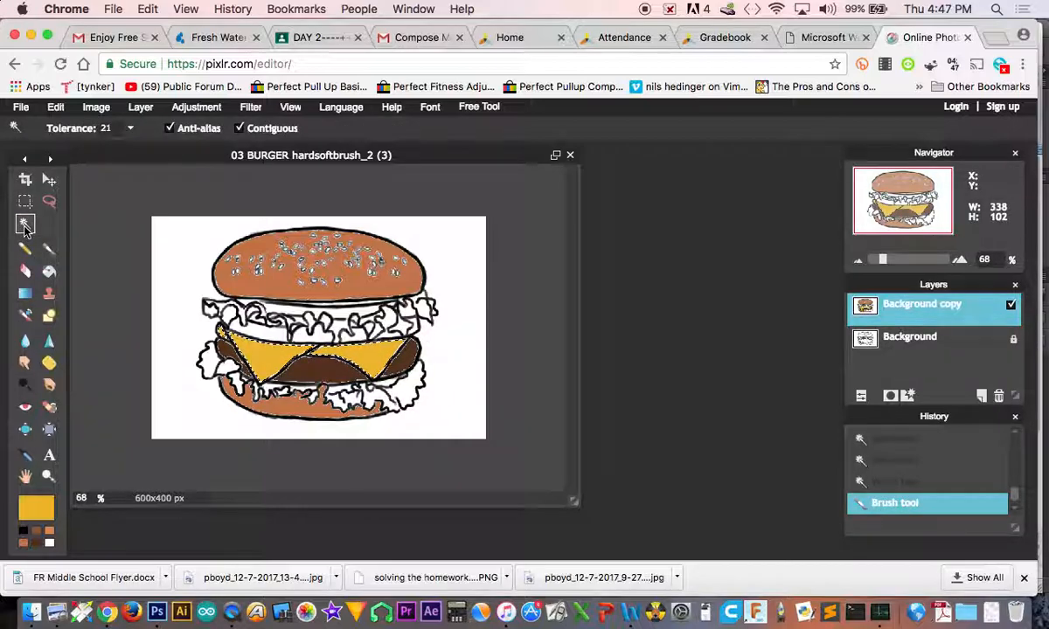
click(265, 333)
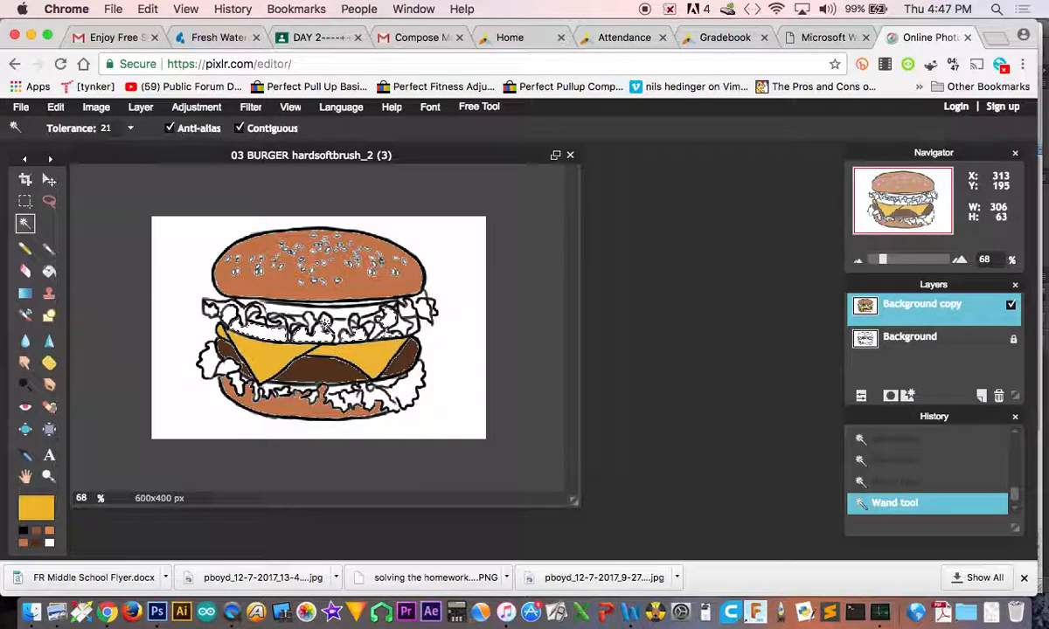
- Enlarge the burger image to 150% in a bigger document window and switch to fullscreen mode
scroll(325, 323, up, 3)
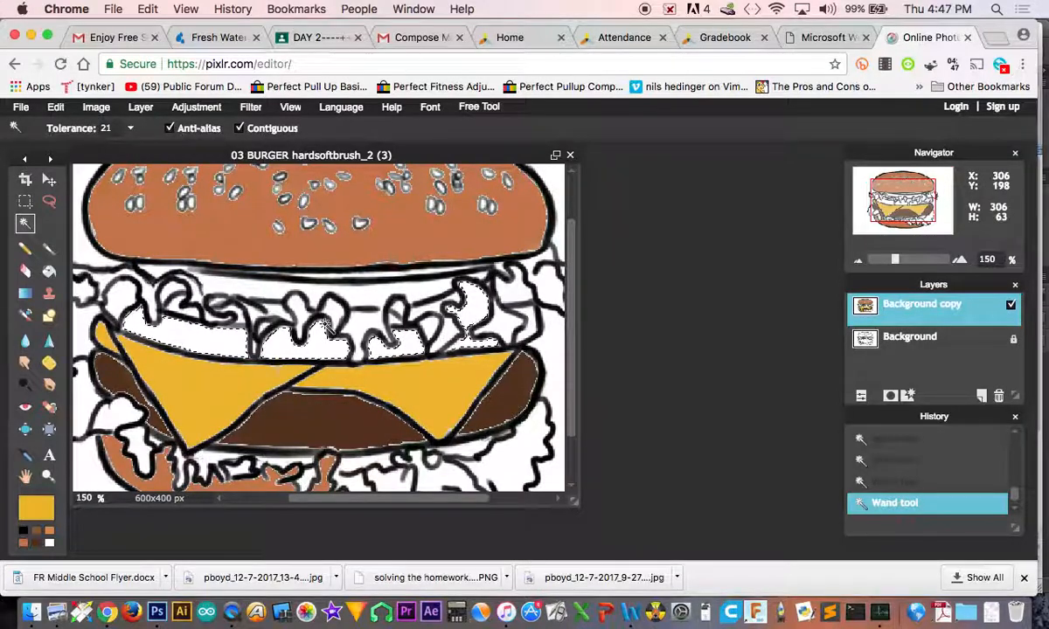
drag(574, 500, 792, 564)
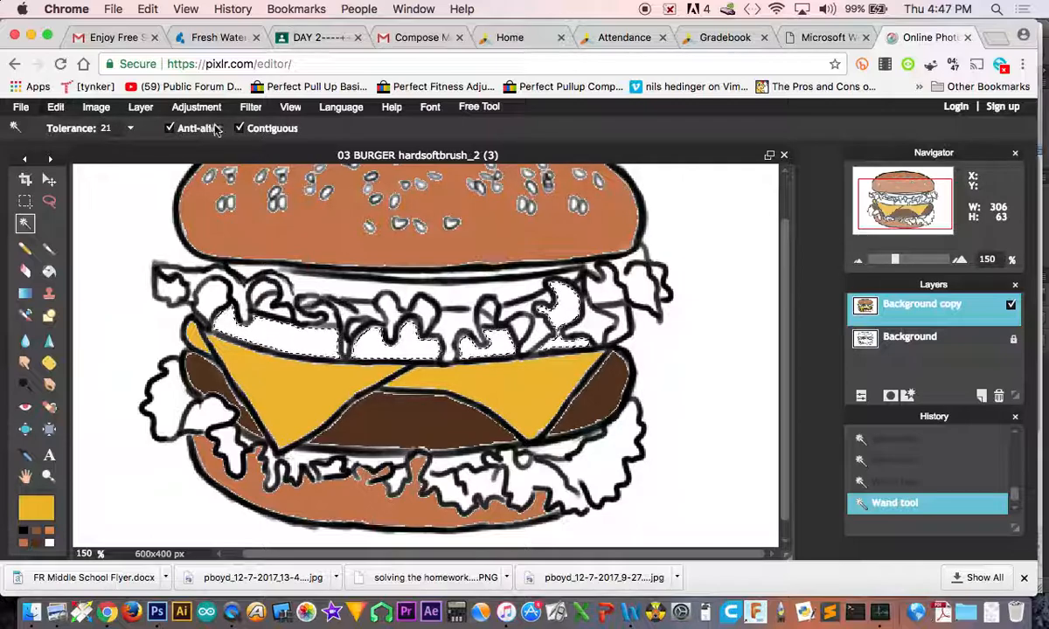
click(290, 107)
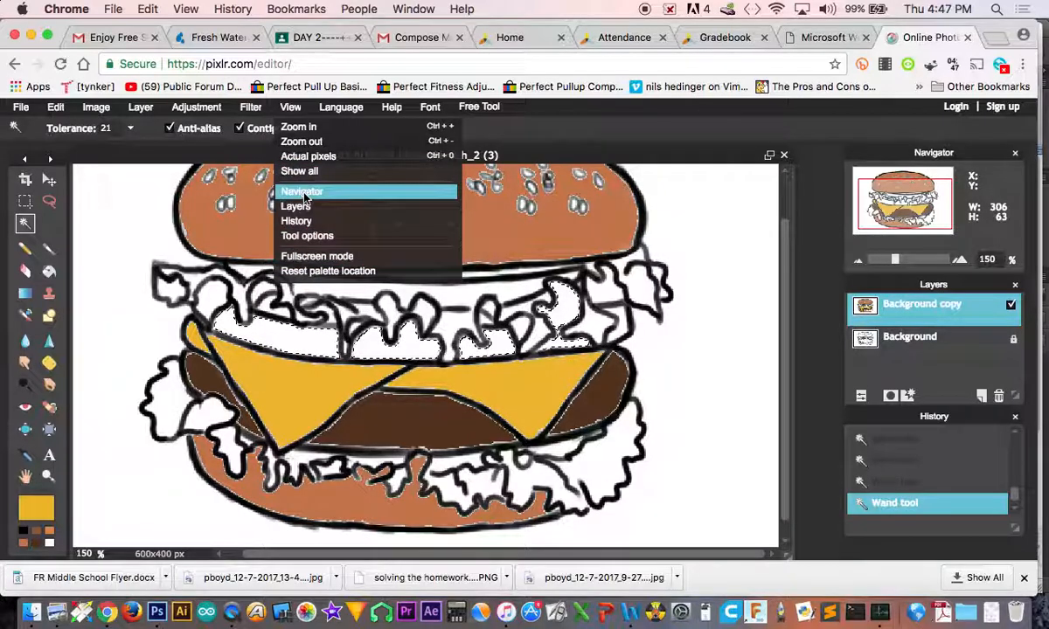
click(301, 257)
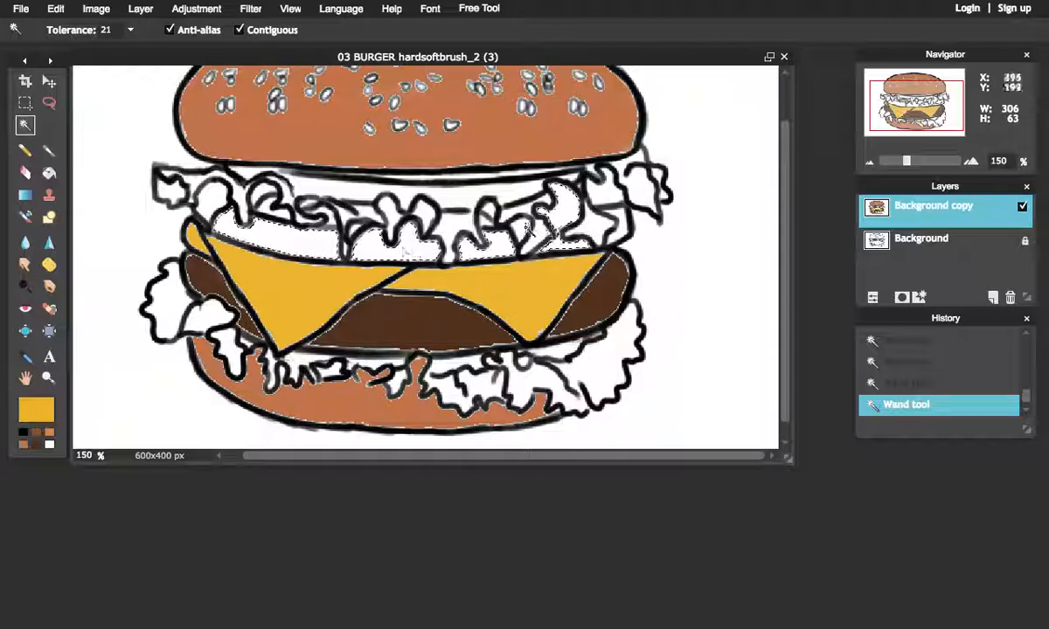
- Deselect everything and sample the dark outline color from the upper lettuce with the color picker
right_click(565, 220)
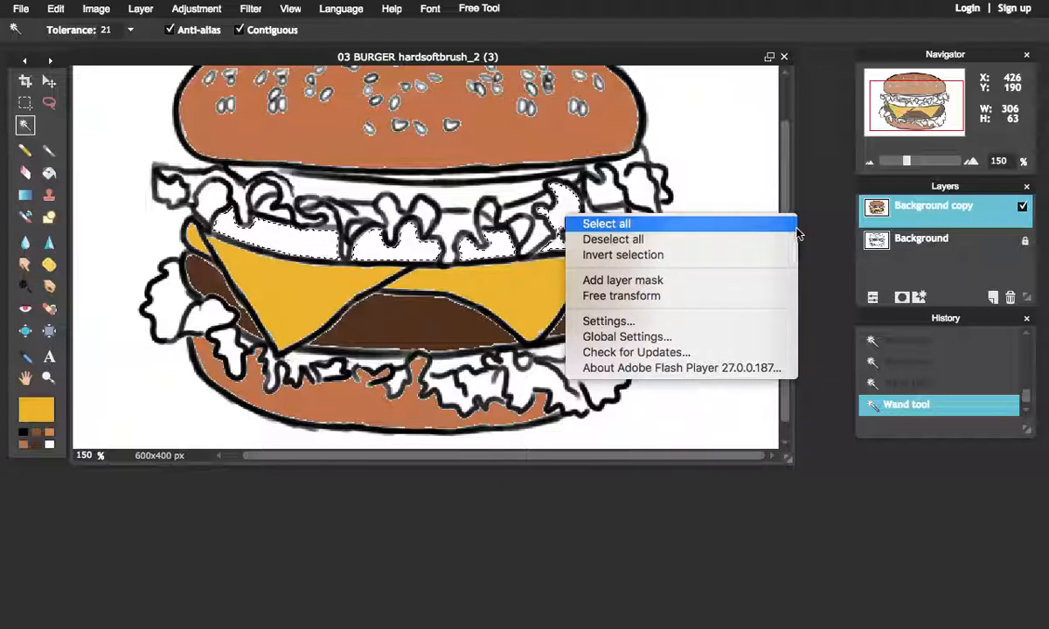
click(587, 240)
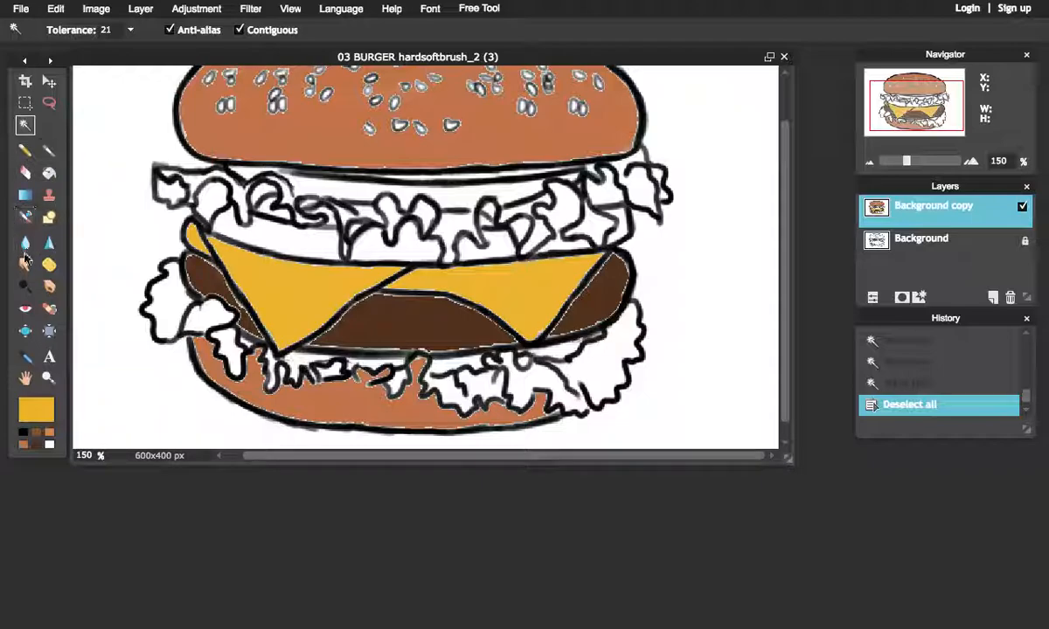
click(26, 358)
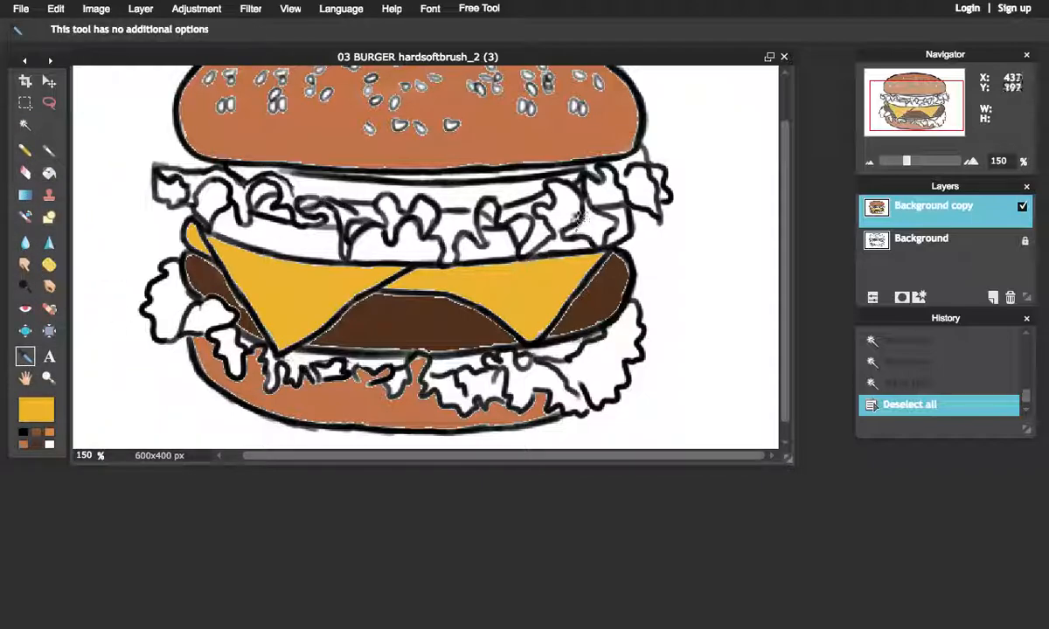
click(558, 221)
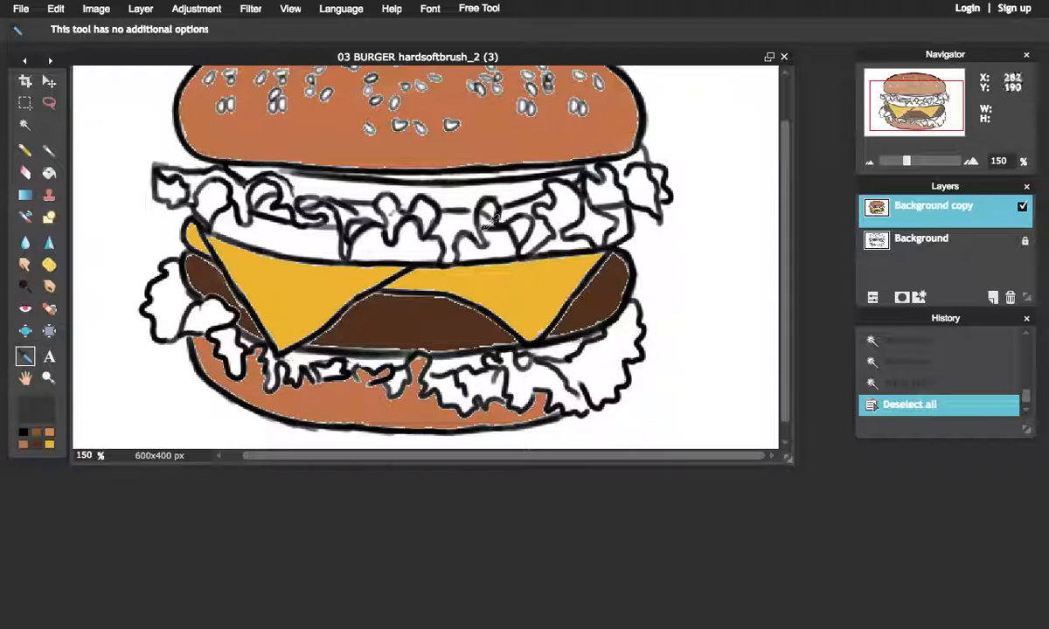
- Draw over gaps in the upper lettuce outlines with the Pencil tool, using the Sketchy type at size 1
click(49, 151)
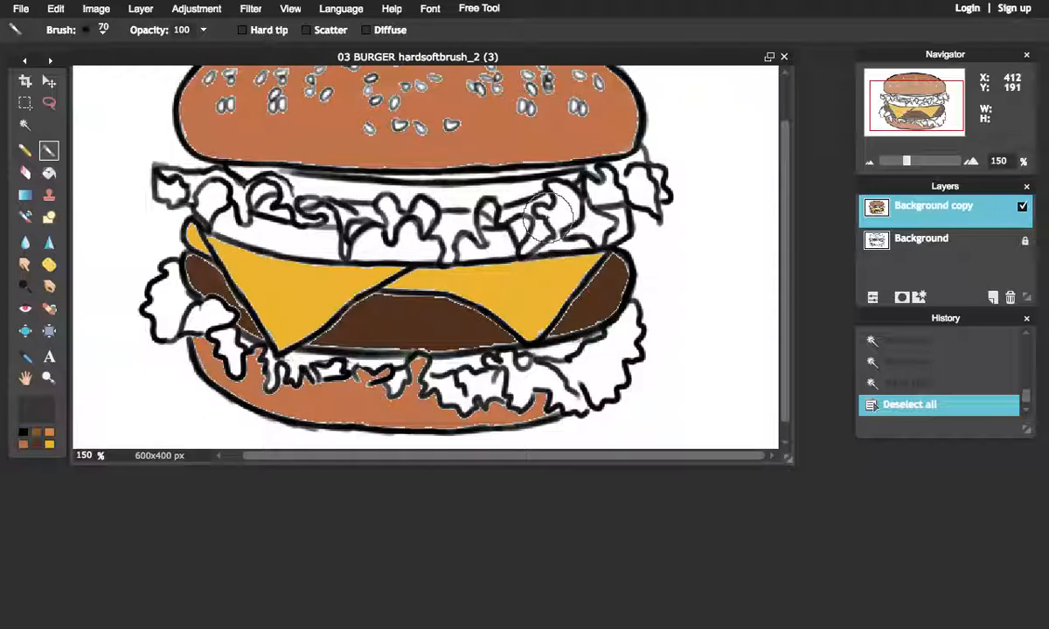
click(25, 151)
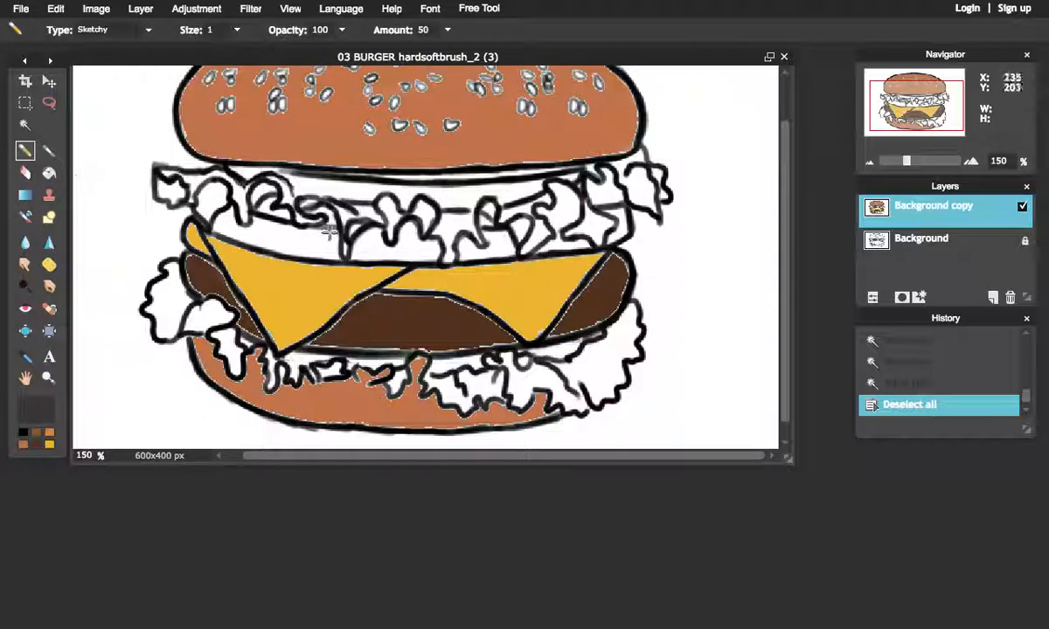
drag(557, 231, 556, 235)
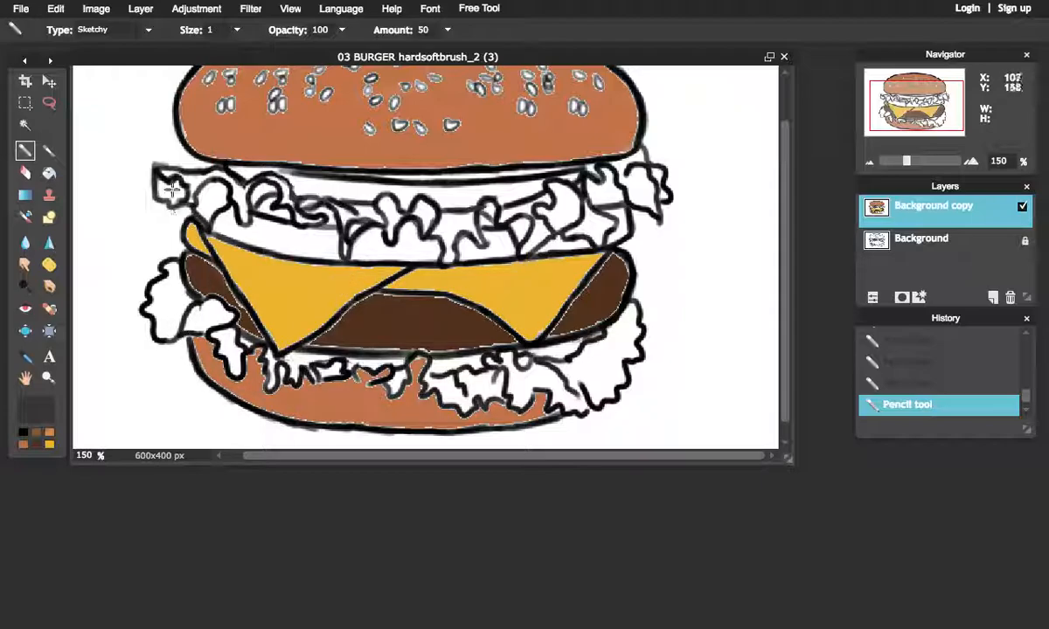
- Try to select the separate white areas between the cheese and the upper lettuce with the Wand tool
click(24, 125)
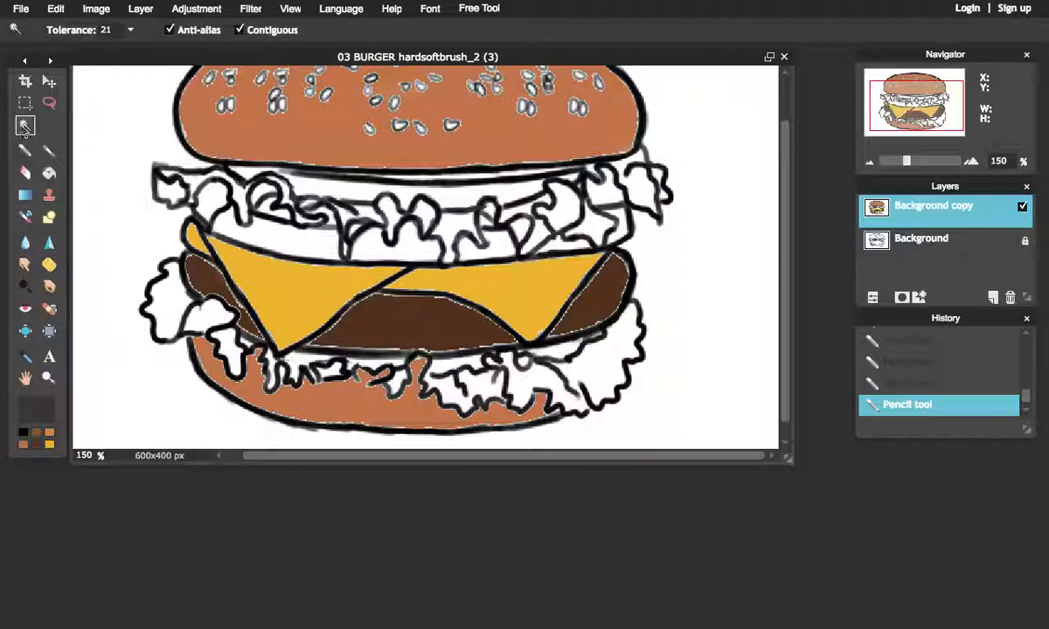
click(499, 240)
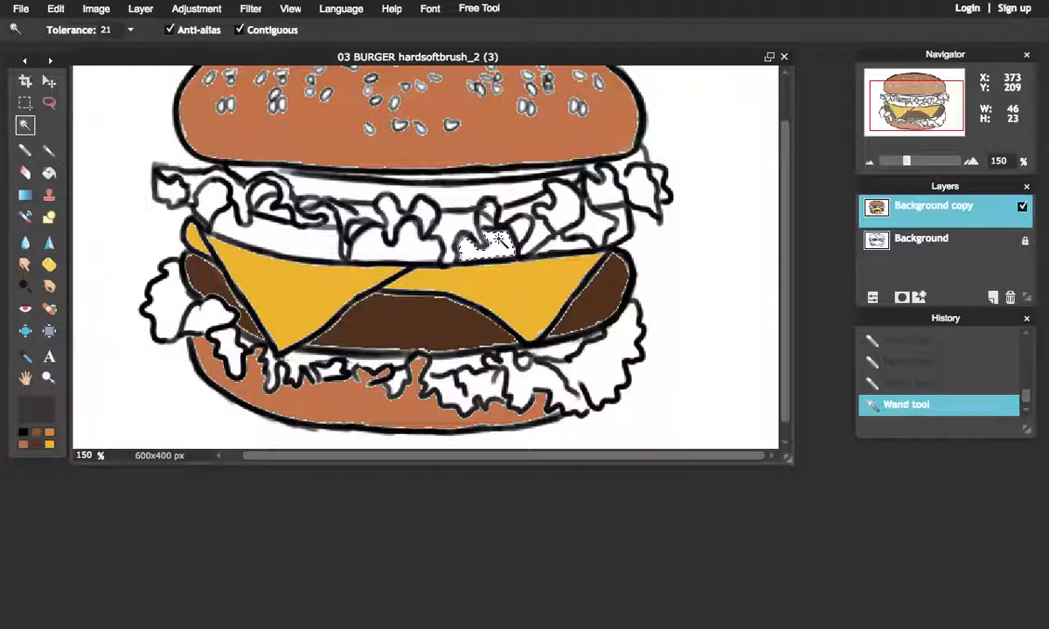
click(559, 244)
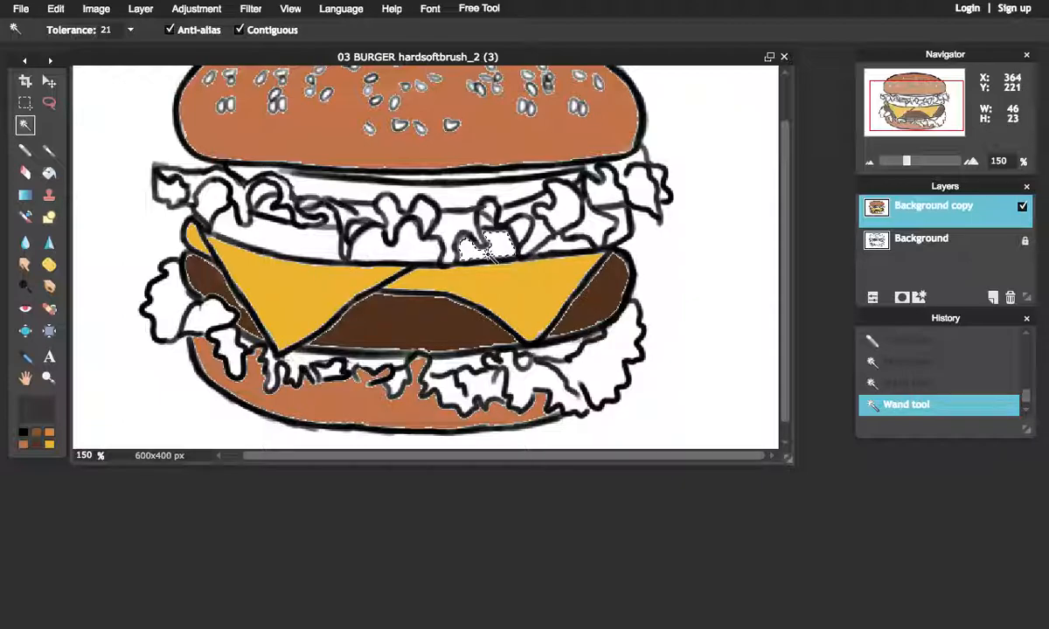
click(390, 248)
click(288, 250)
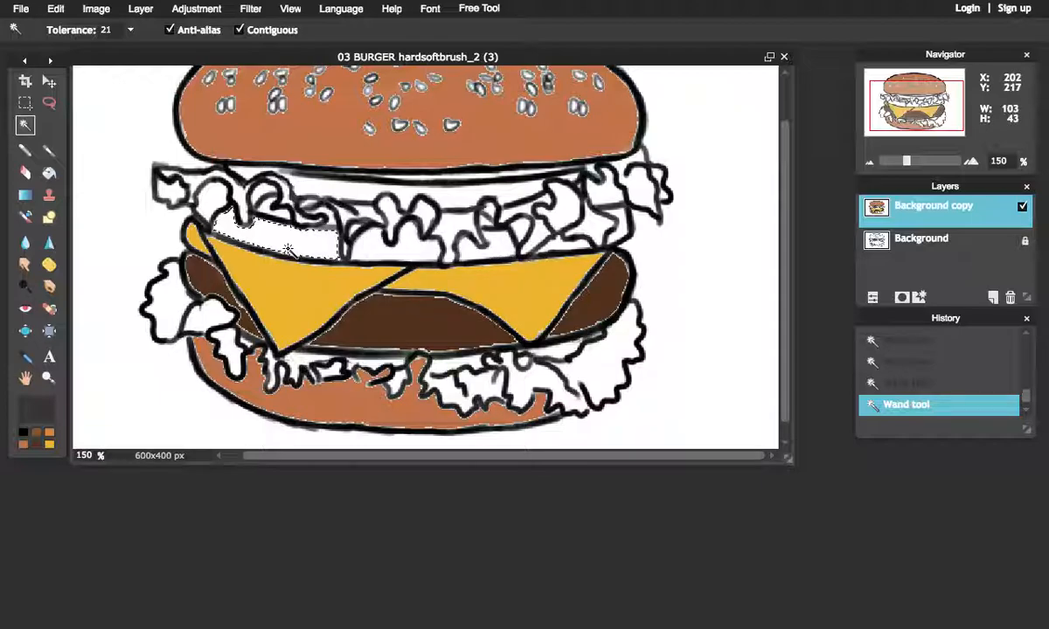
click(360, 249)
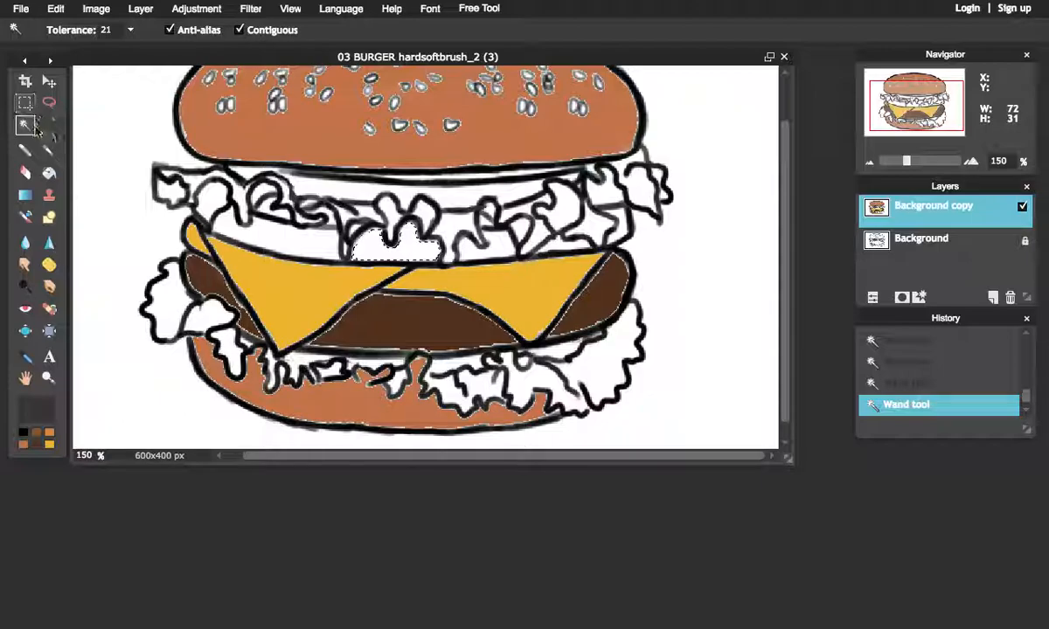
right_click(666, 256)
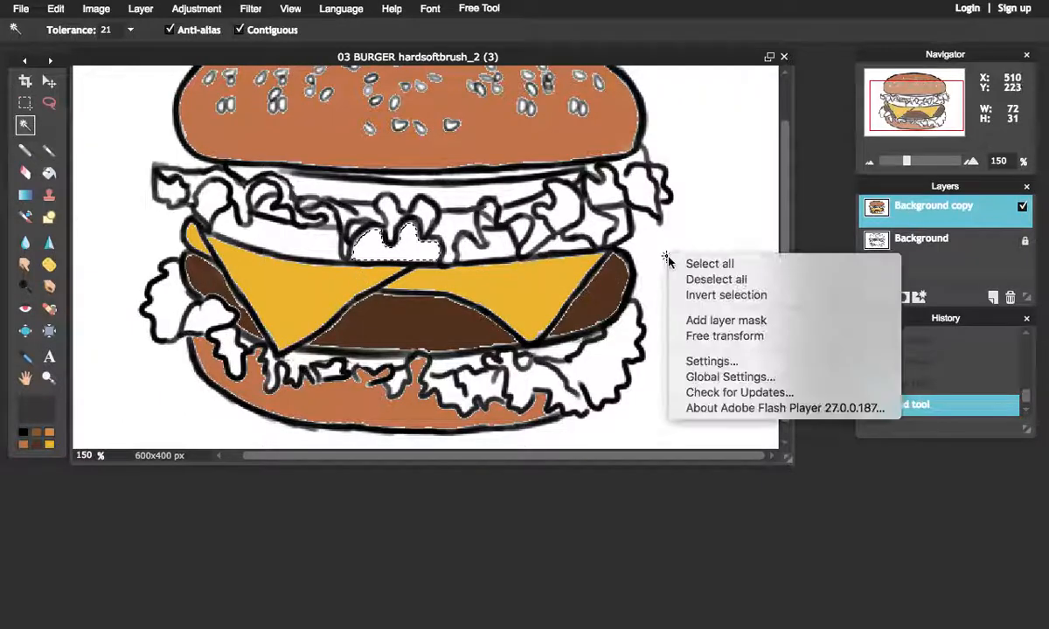
click(724, 223)
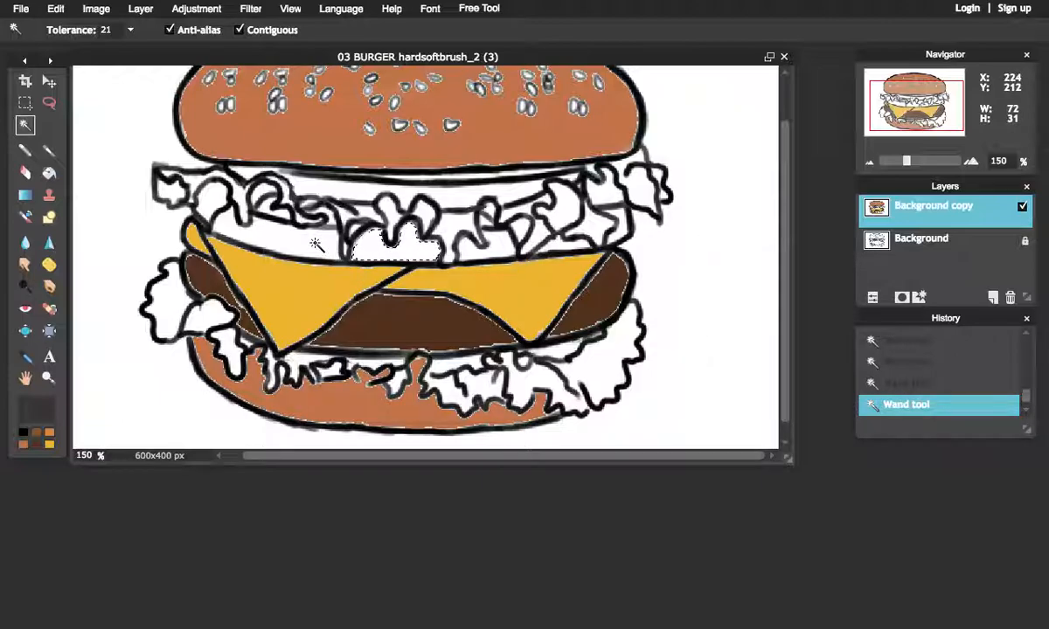
- Try to add more white areas above the cheese to the Wand selection, and deselect everything
click(495, 249)
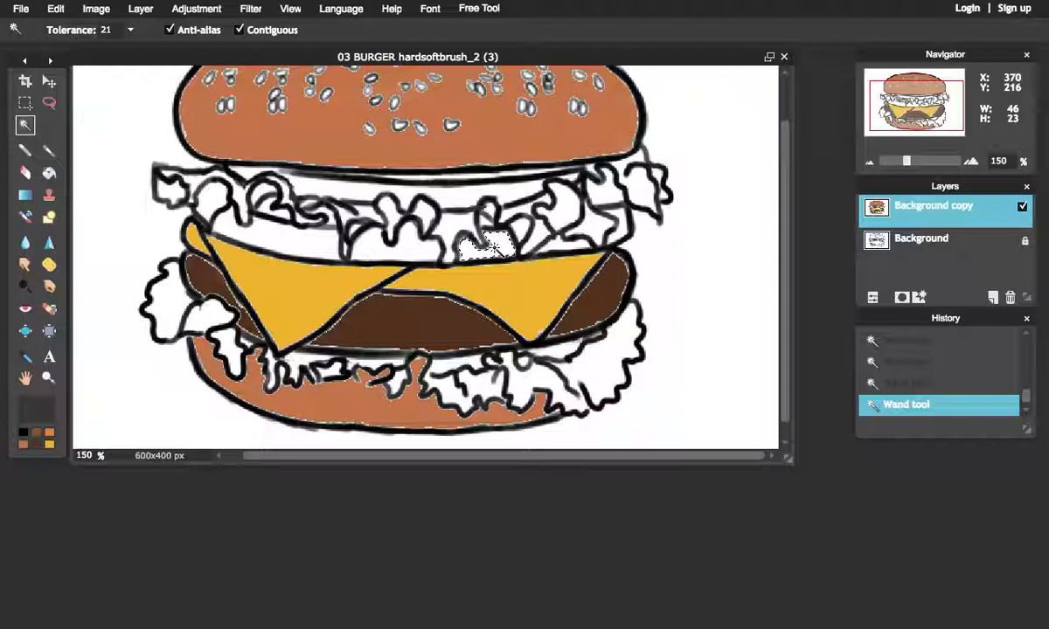
click(559, 249)
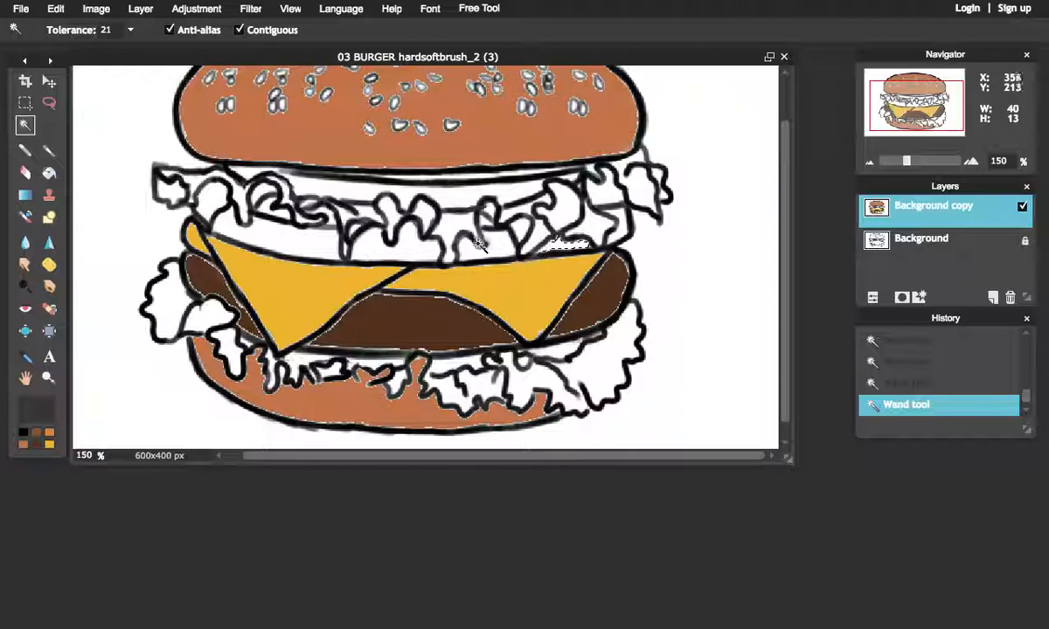
right_click(416, 248)
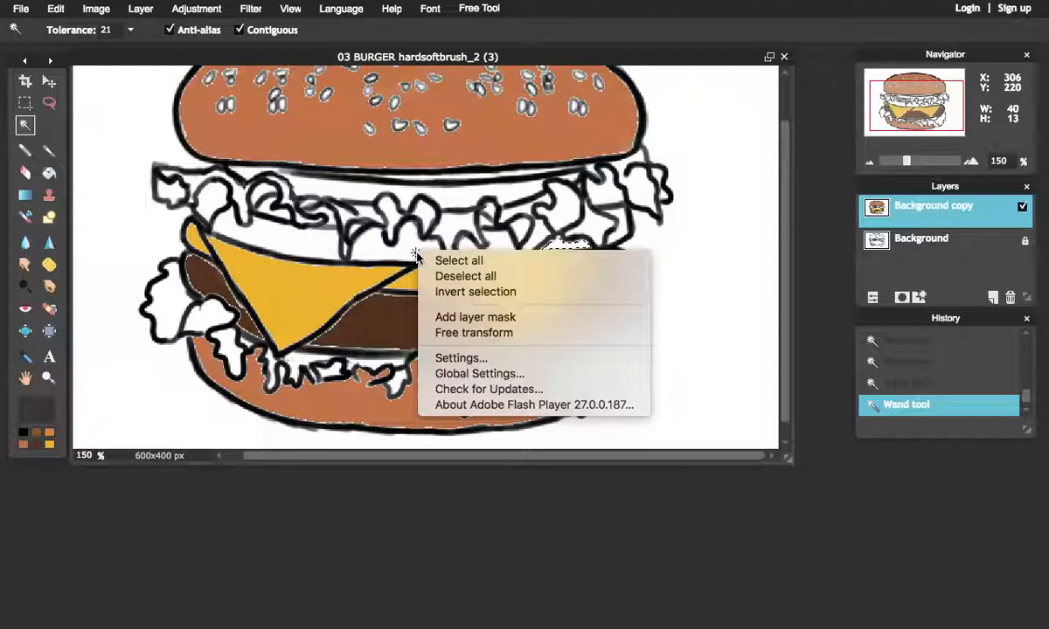
click(406, 245)
click(404, 242)
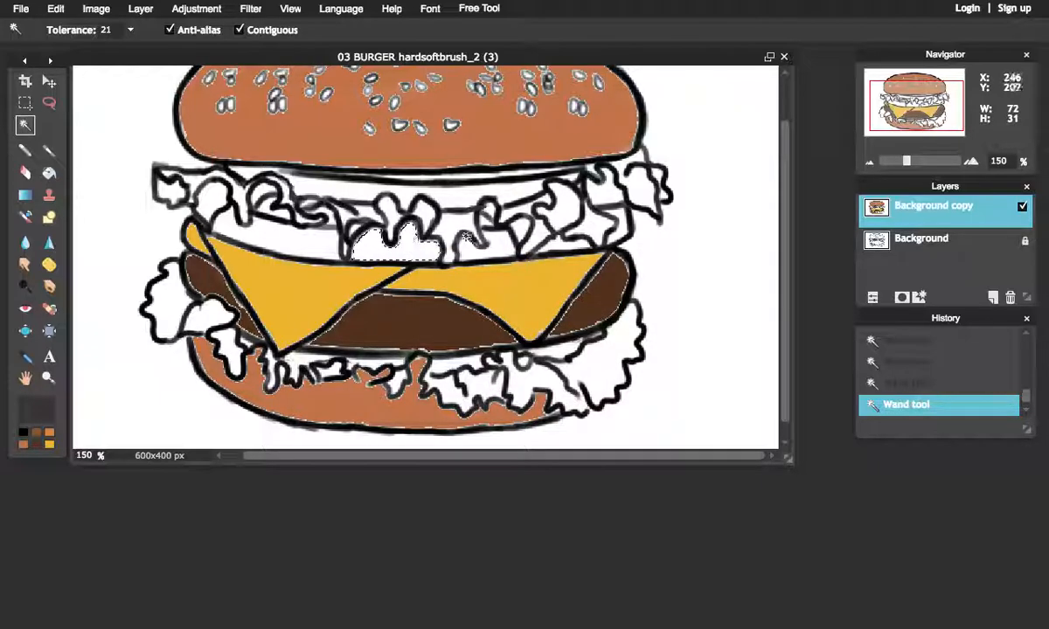
right_click(472, 249)
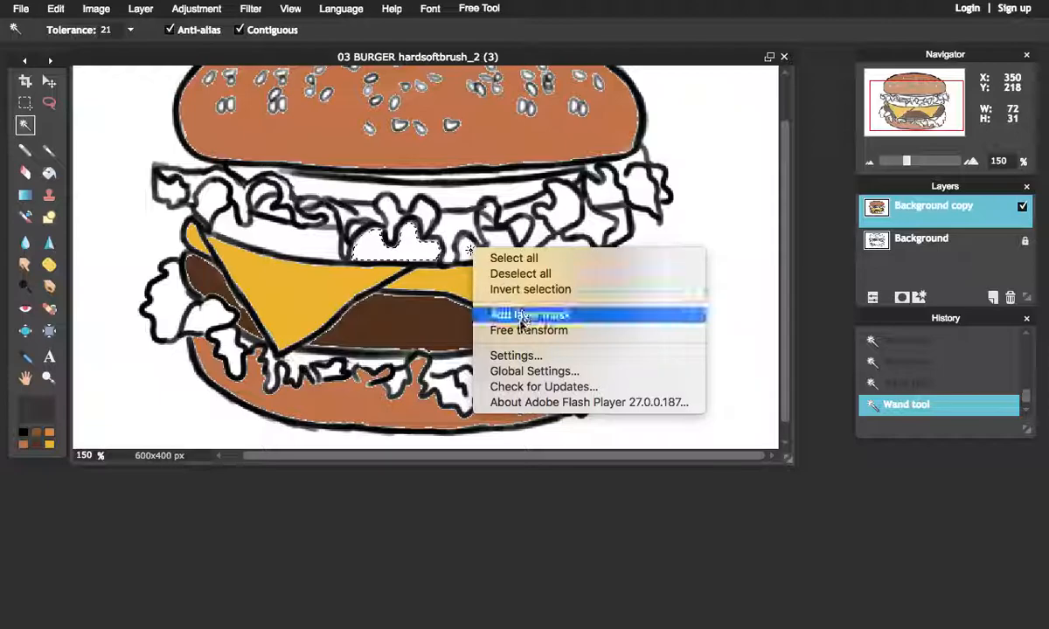
click(471, 252)
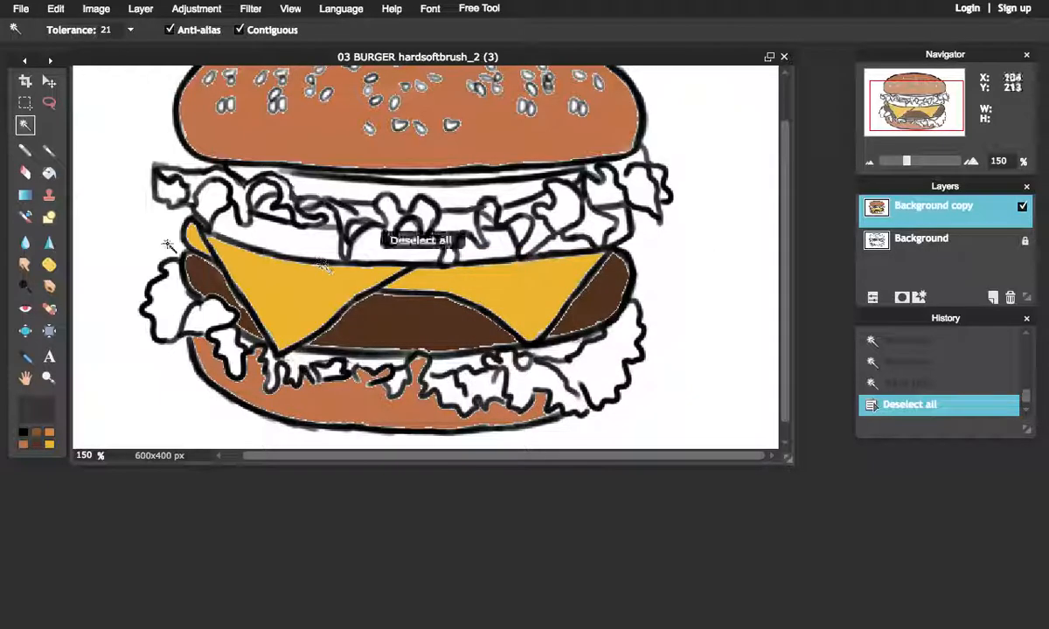
- Try the rectangular Marquee and the Wand tool on the leftmost white area above the cheese
click(25, 103)
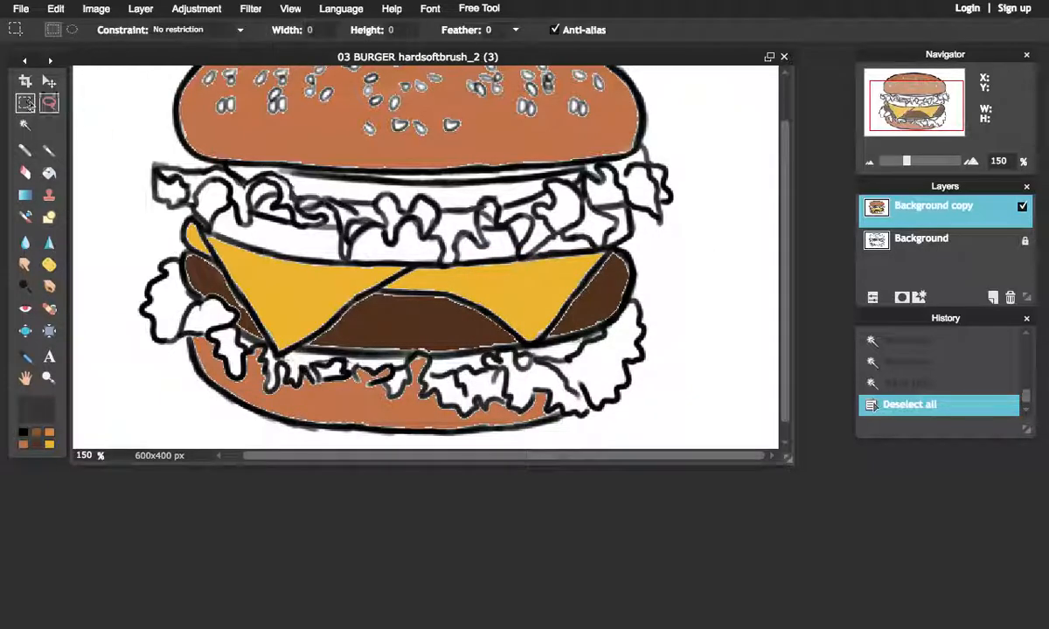
right_click(289, 237)
click(284, 236)
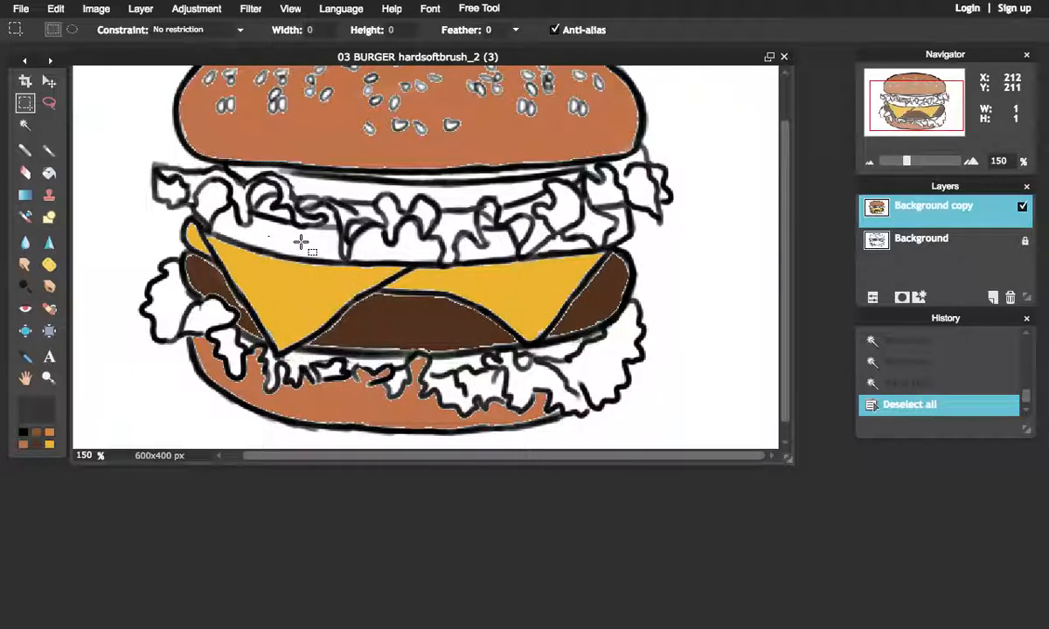
click(25, 125)
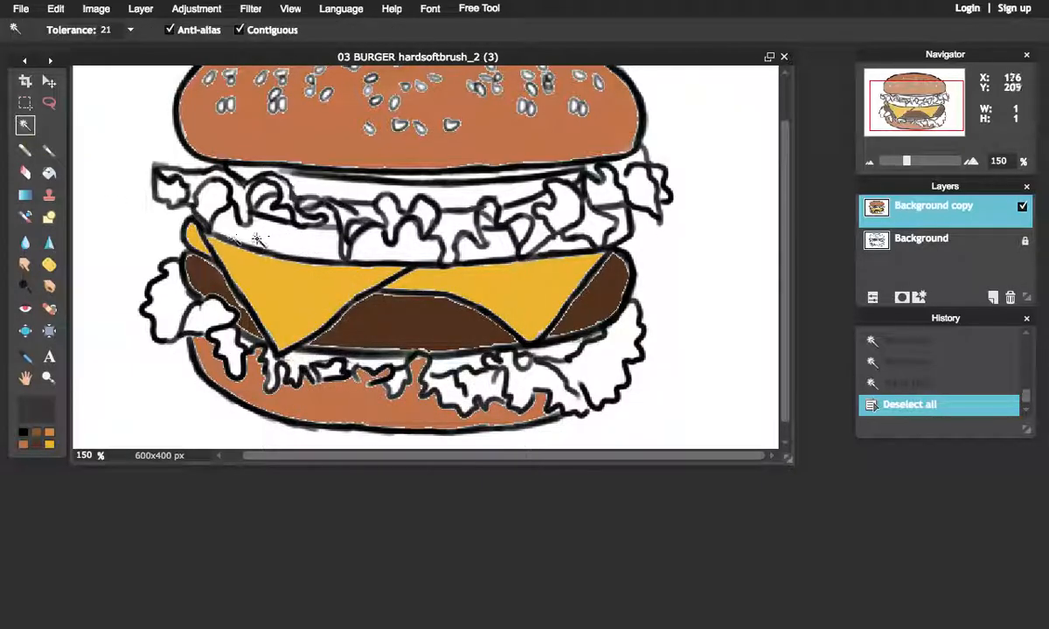
click(264, 236)
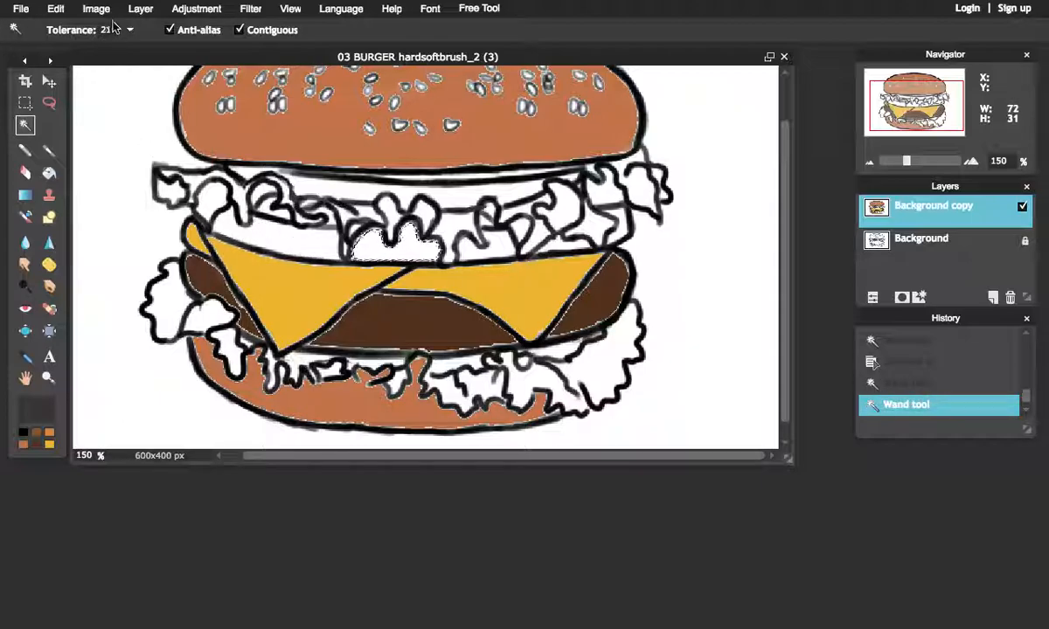
- Leave fullscreen mode and select the four white tomato areas directly above the cheese together with the Wand tool
click(290, 9)
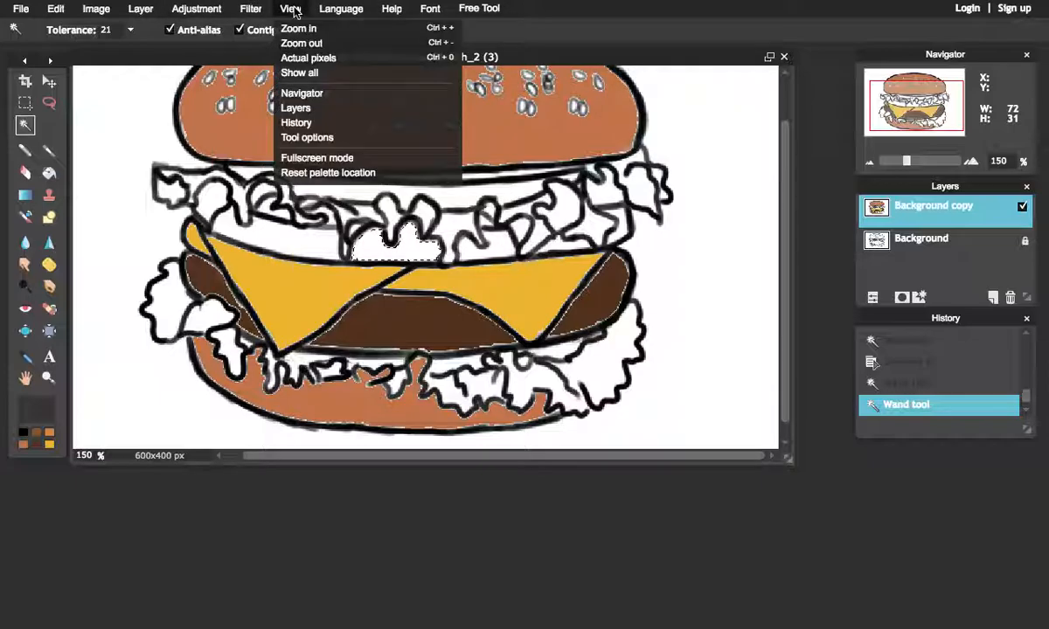
click(317, 157)
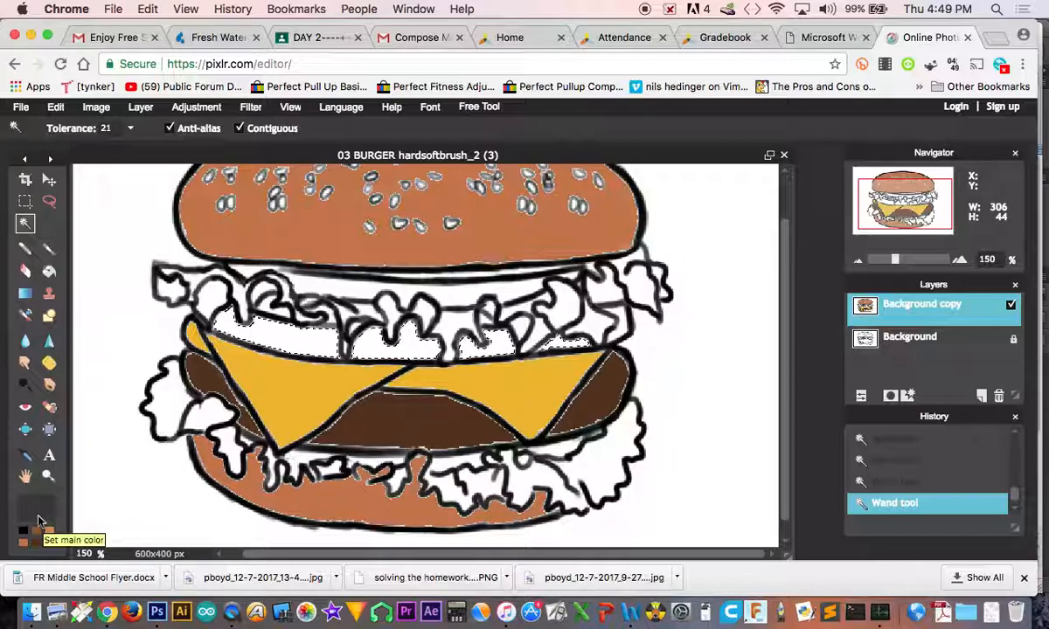
- Activate the Brush tool and set the main color to a red with hue 0, saturation about 85 and lightness 80
click(49, 249)
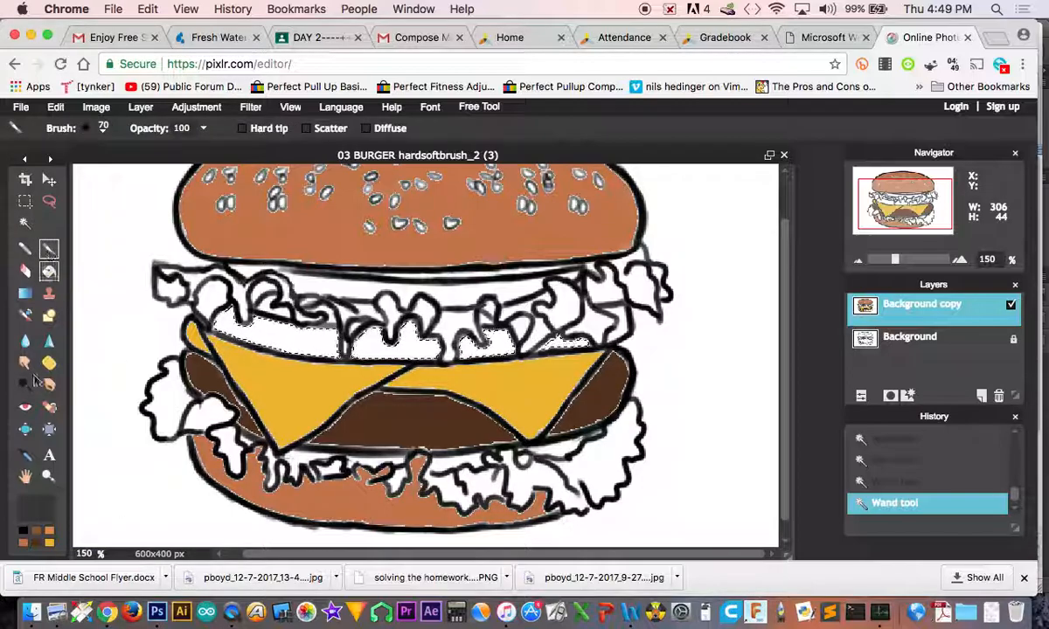
click(31, 509)
mouse_move(454, 273)
mouse_down()
mouse_move(434, 273)
mouse_move(443, 265)
mouse_move(441, 296)
mouse_move(436, 279)
mouse_up()
mouse_move(420, 198)
mouse_down()
mouse_move(429, 194)
mouse_move(402, 194)
mouse_up()
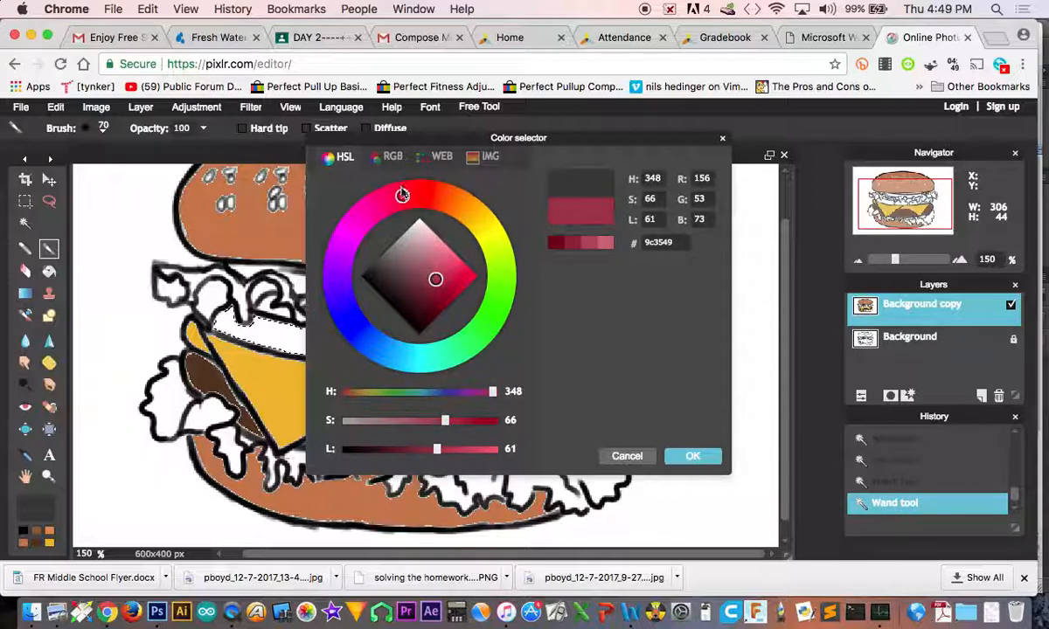
drag(456, 275, 452, 277)
drag(414, 201, 420, 194)
drag(457, 421, 475, 428)
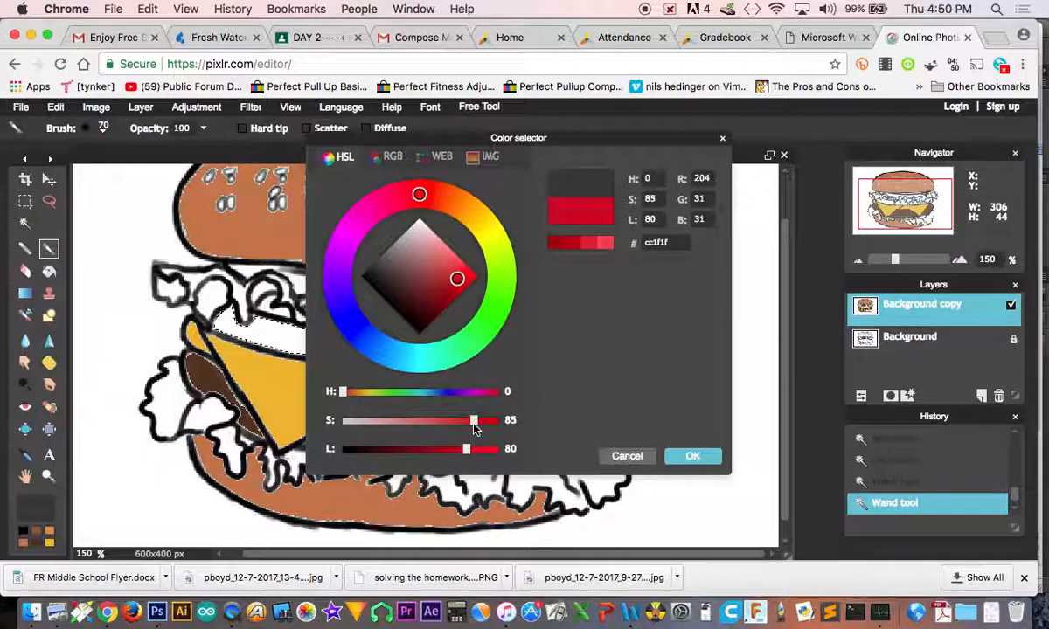
click(692, 456)
- Brush red over the selected tomato areas above the cheese and over the small white area at the right end of the lettuce
mouse_move(304, 355)
mouse_down()
mouse_move(223, 320)
mouse_move(206, 294)
mouse_move(424, 349)
mouse_move(374, 354)
mouse_move(518, 352)
mouse_move(461, 358)
mouse_move(712, 319)
mouse_move(467, 367)
mouse_move(663, 320)
mouse_up()
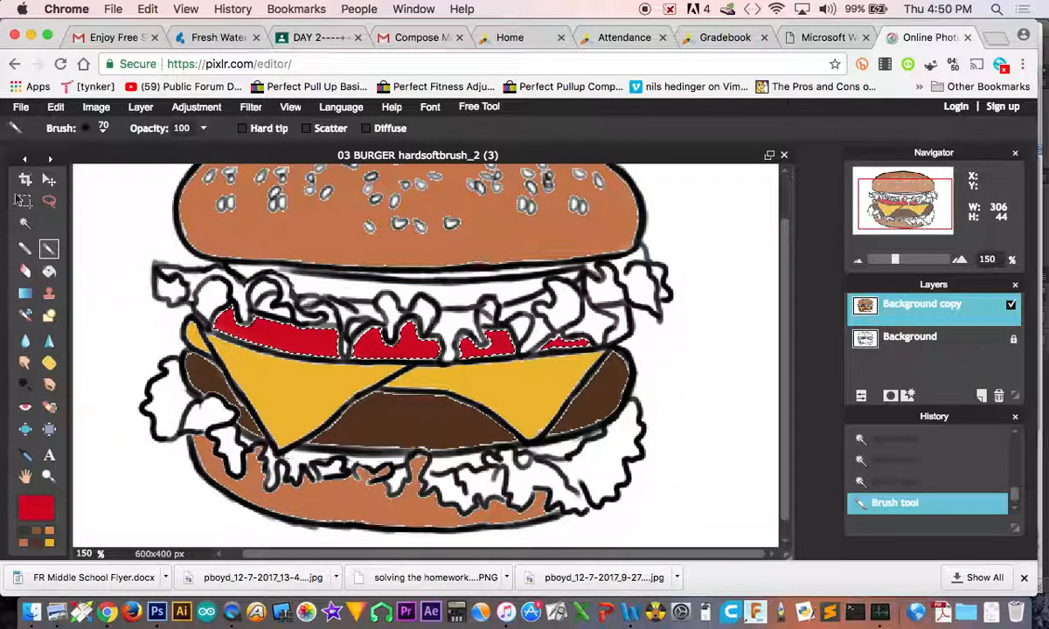
click(25, 223)
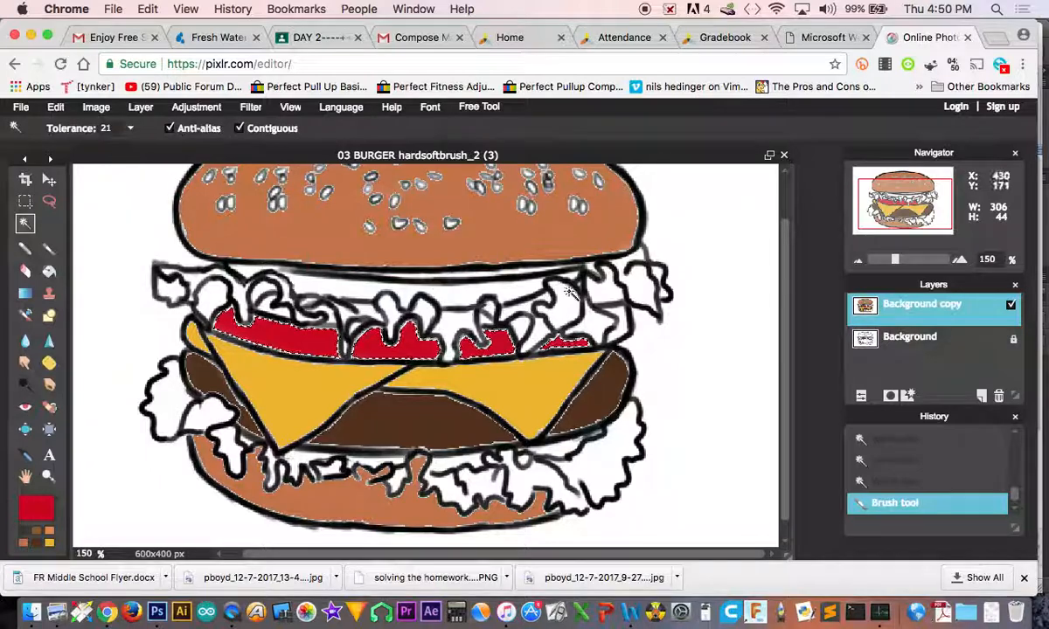
click(618, 321)
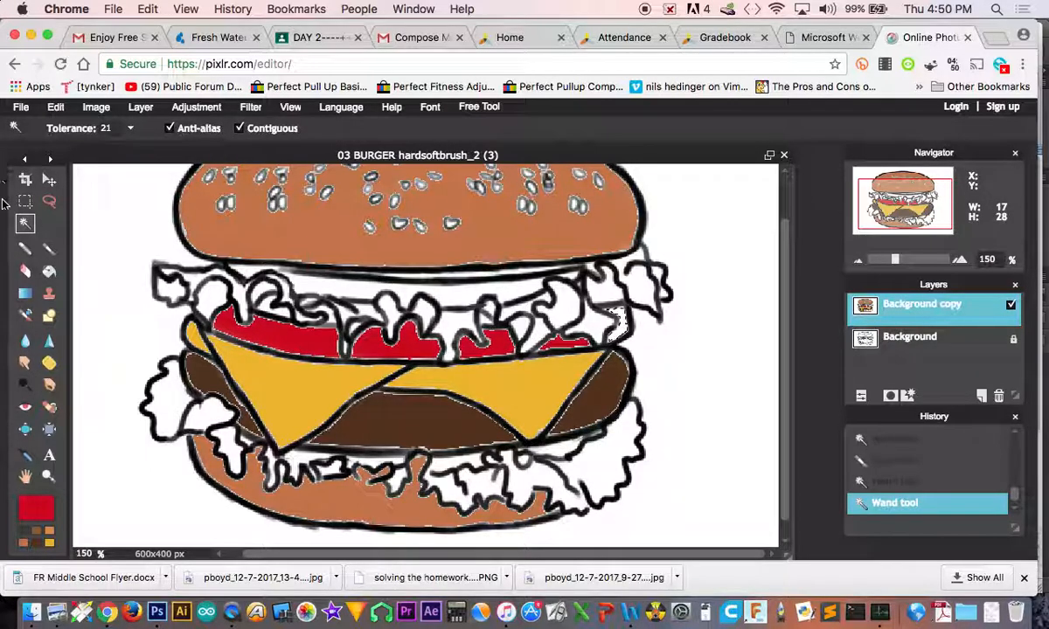
click(49, 248)
mouse_move(647, 315)
mouse_down()
mouse_move(617, 319)
mouse_move(603, 293)
mouse_up()
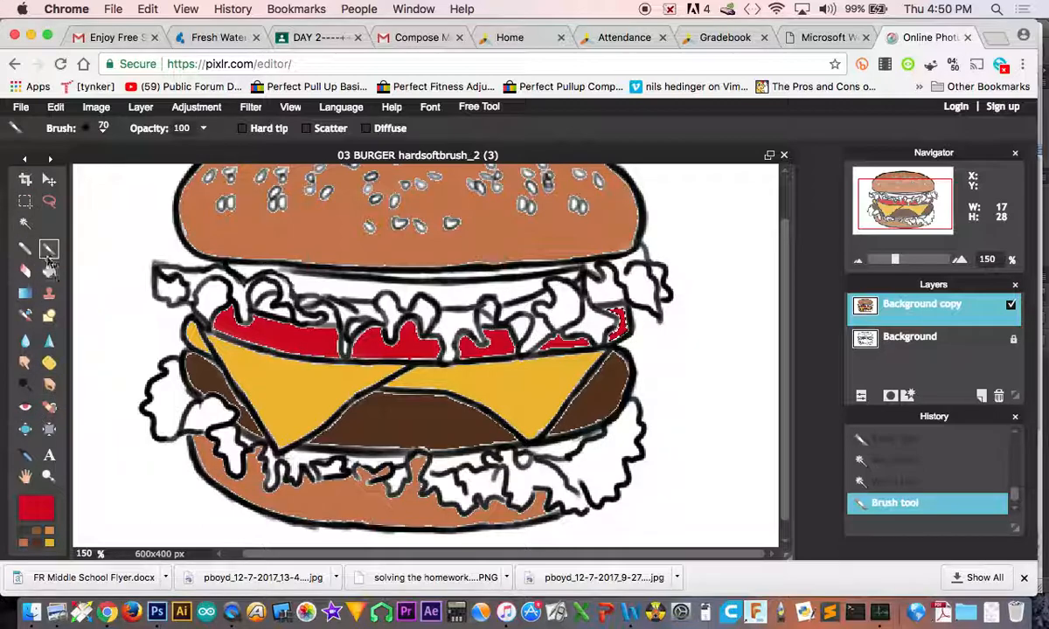
- Try to select the white strip below the top bun with the Wand tolerance raised to 186
click(25, 223)
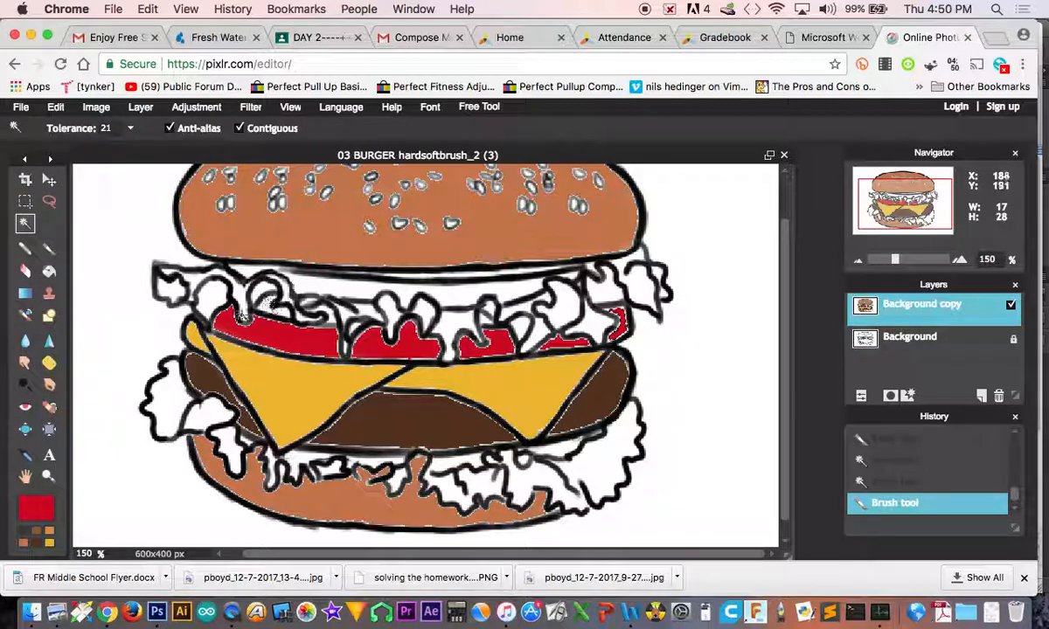
click(288, 341)
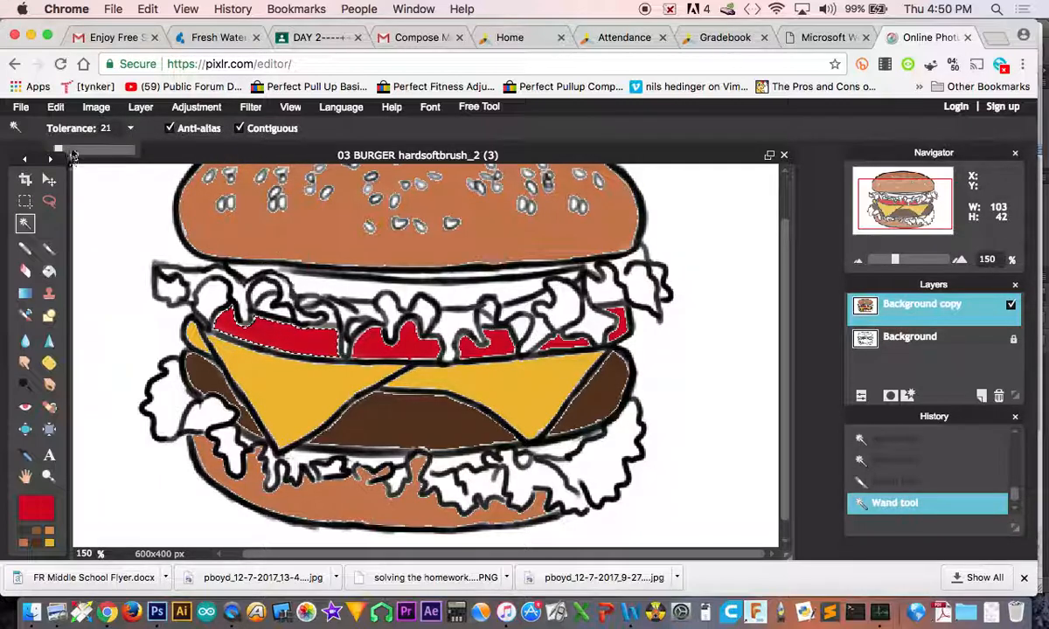
drag(64, 148, 110, 150)
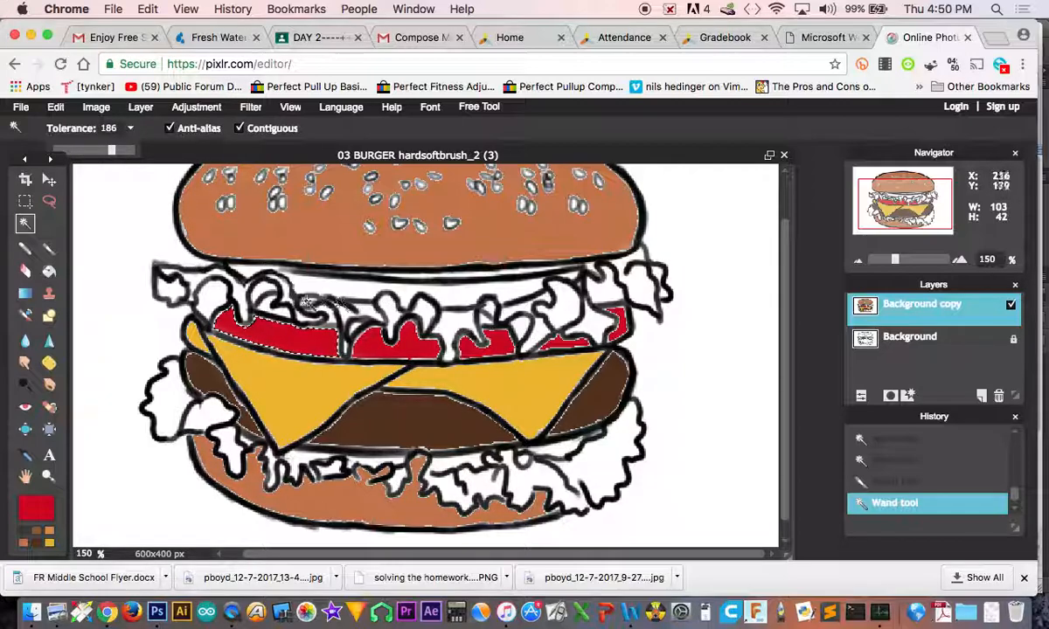
click(338, 291)
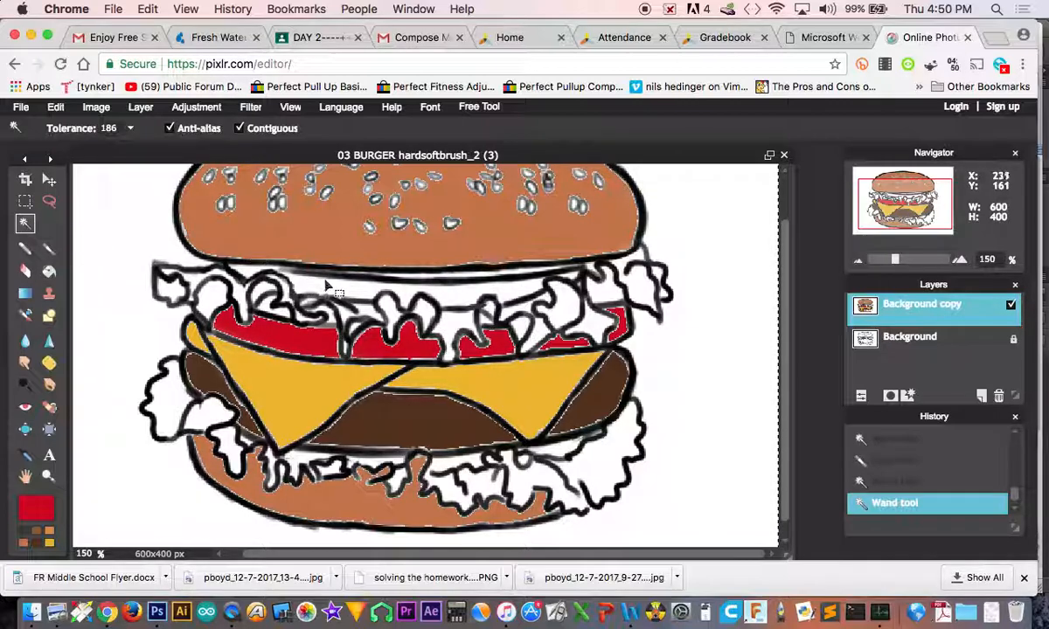
drag(320, 283, 317, 284)
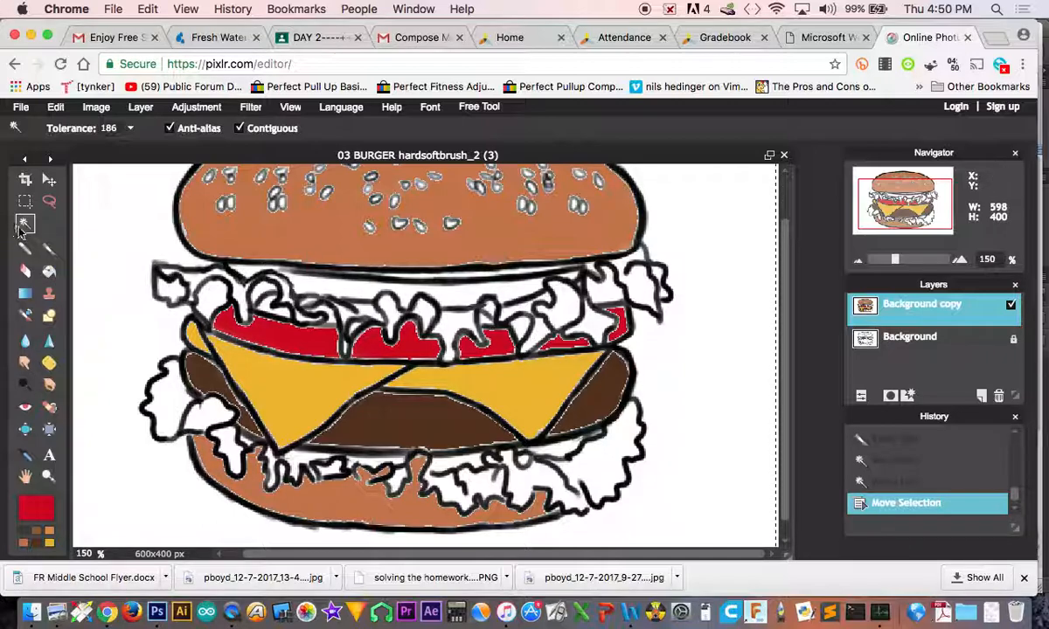
click(47, 202)
click(25, 223)
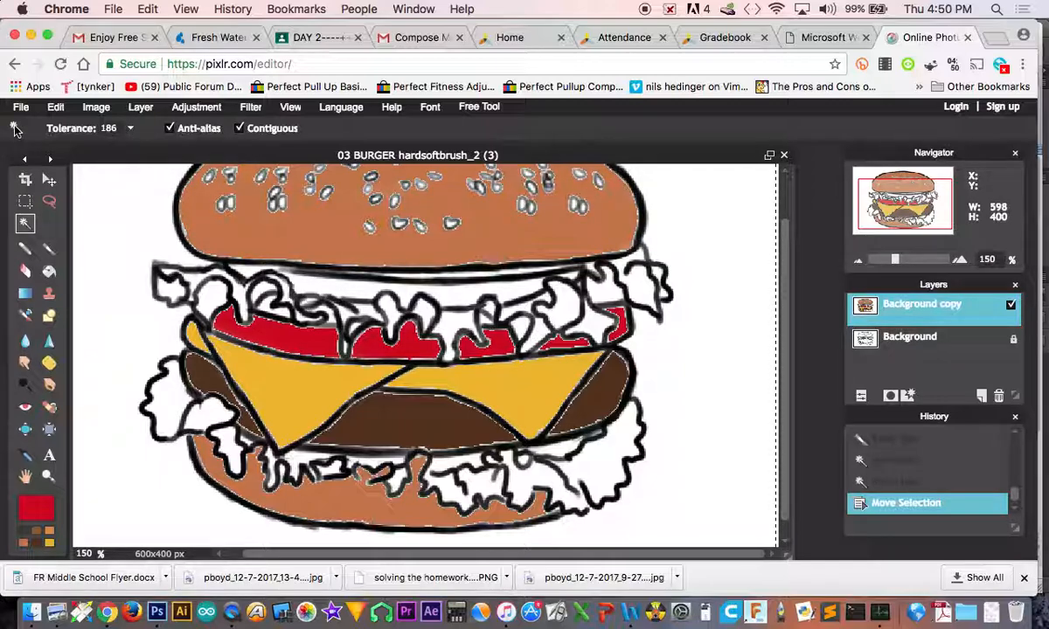
- Brush a red spot on the white background left of the burger and deselect everything
click(49, 249)
mouse_move(93, 254)
mouse_down()
mouse_move(97, 234)
mouse_move(98, 281)
mouse_move(101, 262)
mouse_up()
click(25, 224)
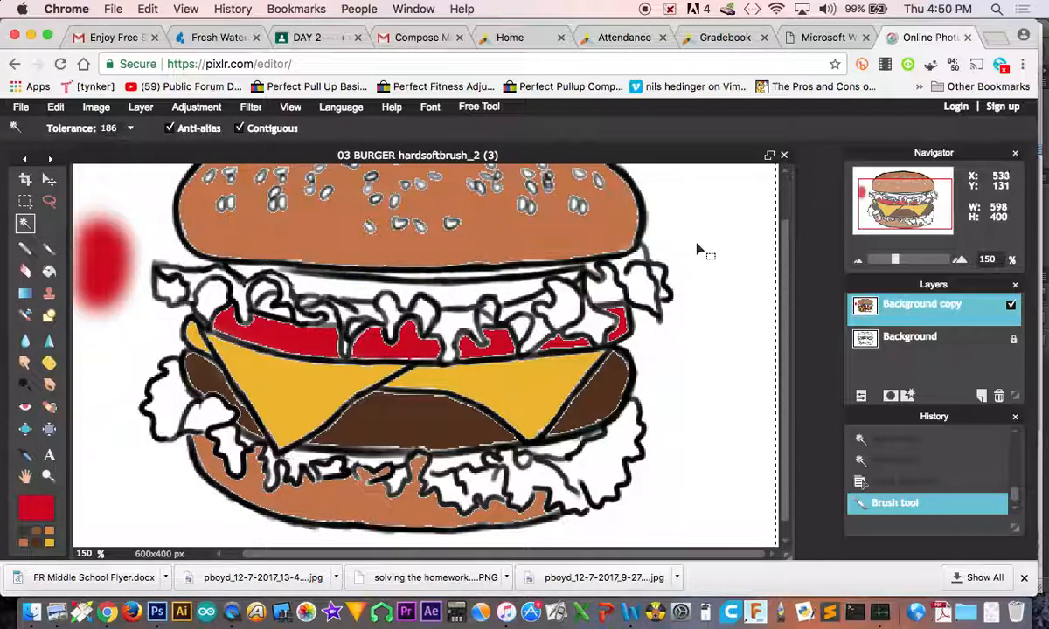
right_click(714, 325)
click(736, 340)
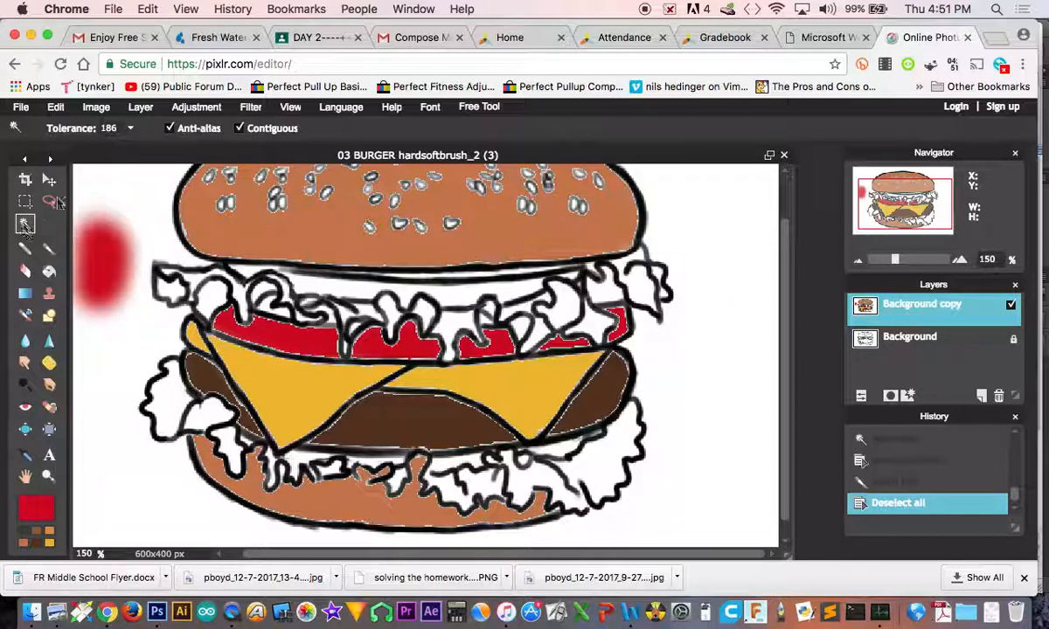
- Set the Wand tolerance to 3 and select the three white sections between the top bun and the upper lettuce together
click(131, 131)
drag(109, 149, 54, 154)
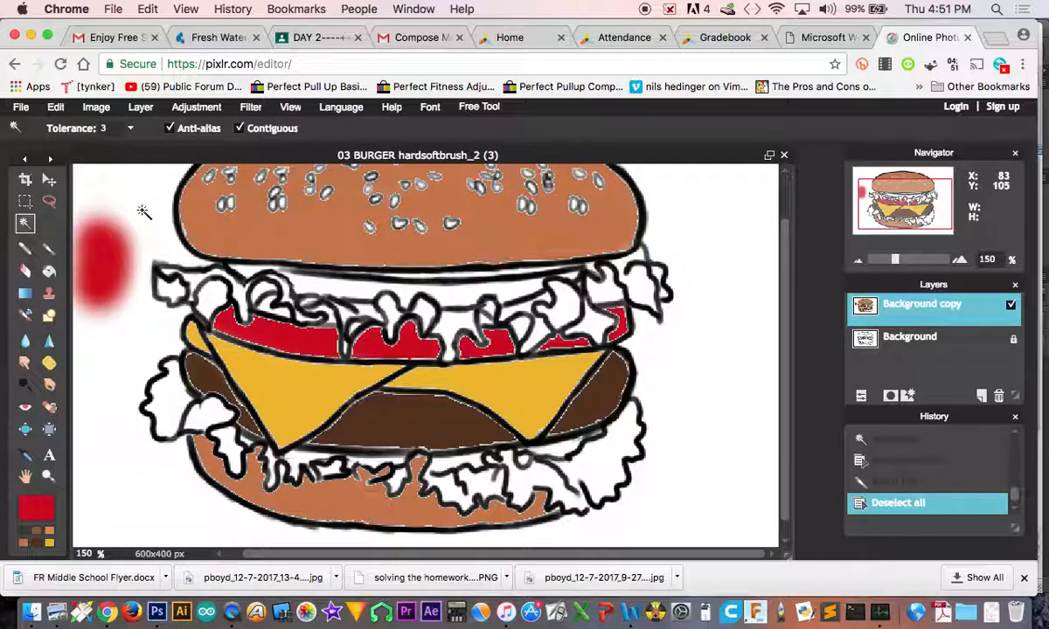
click(340, 294)
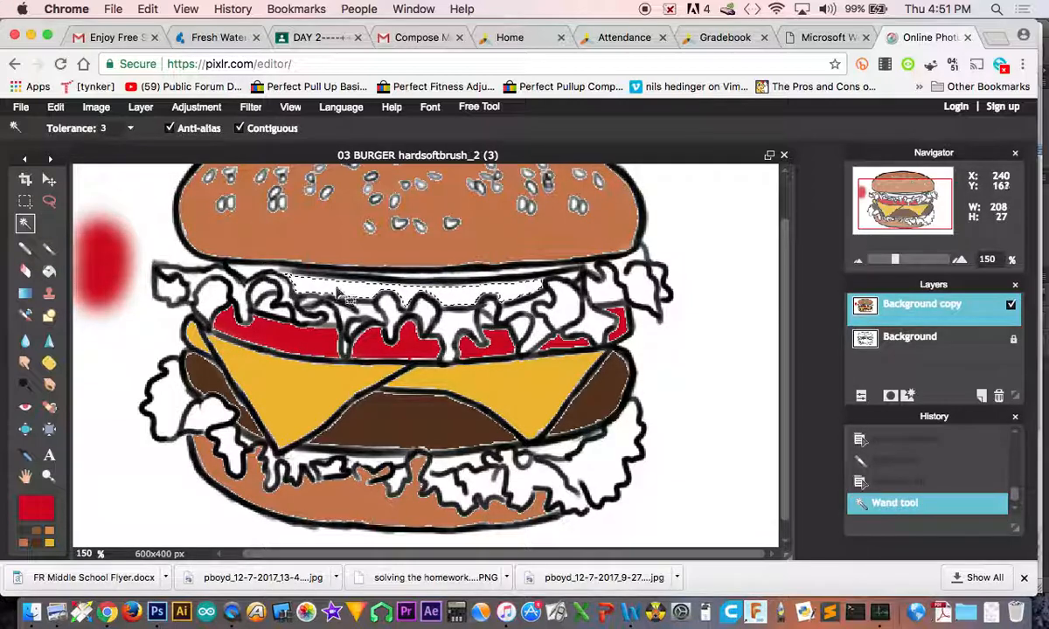
click(131, 129)
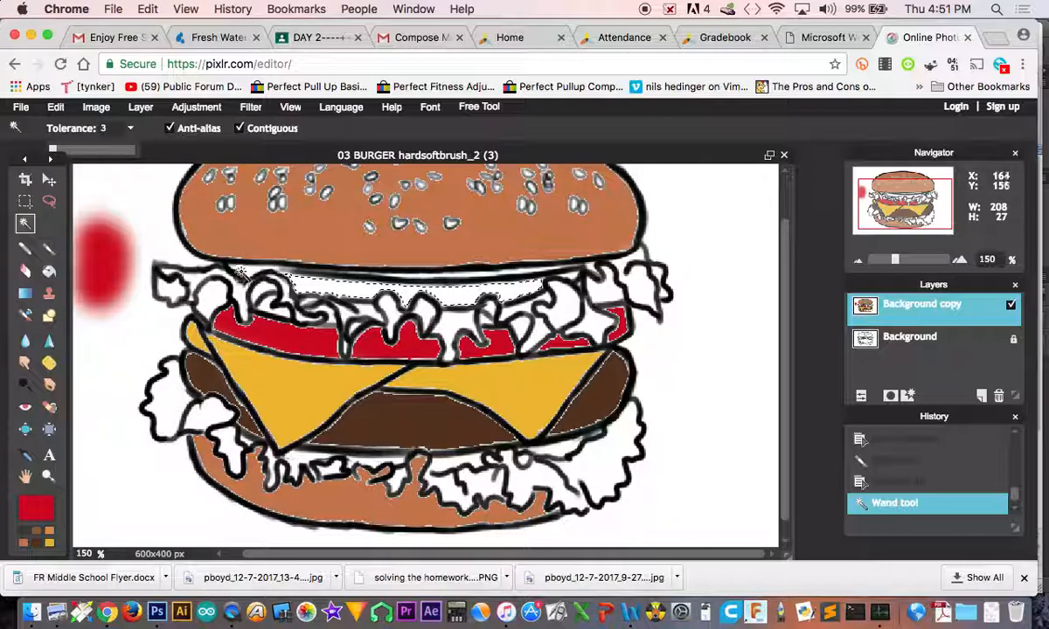
click(254, 273)
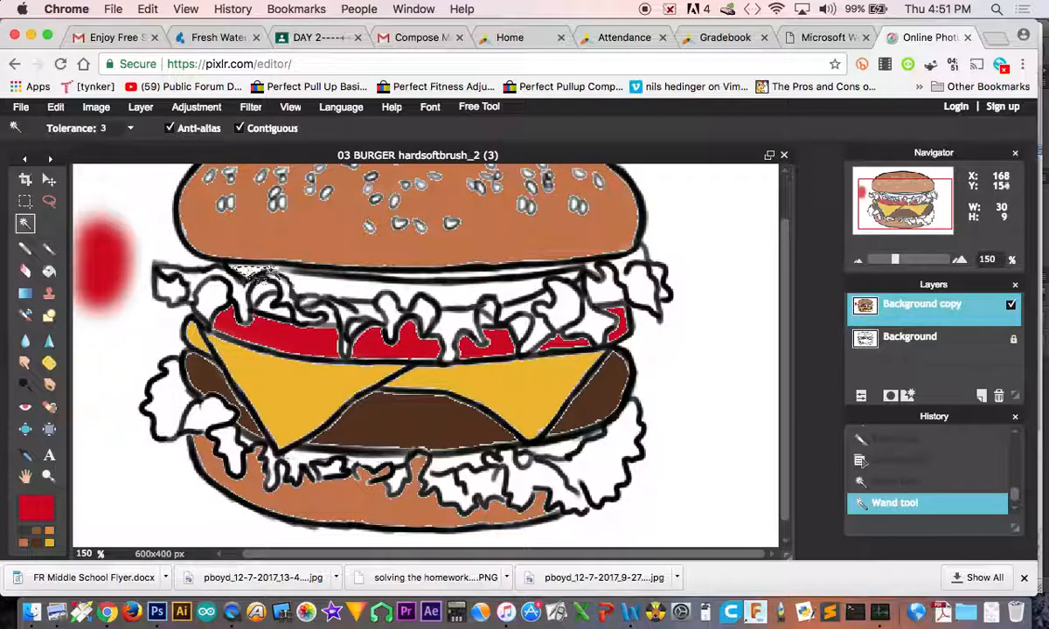
click(317, 288)
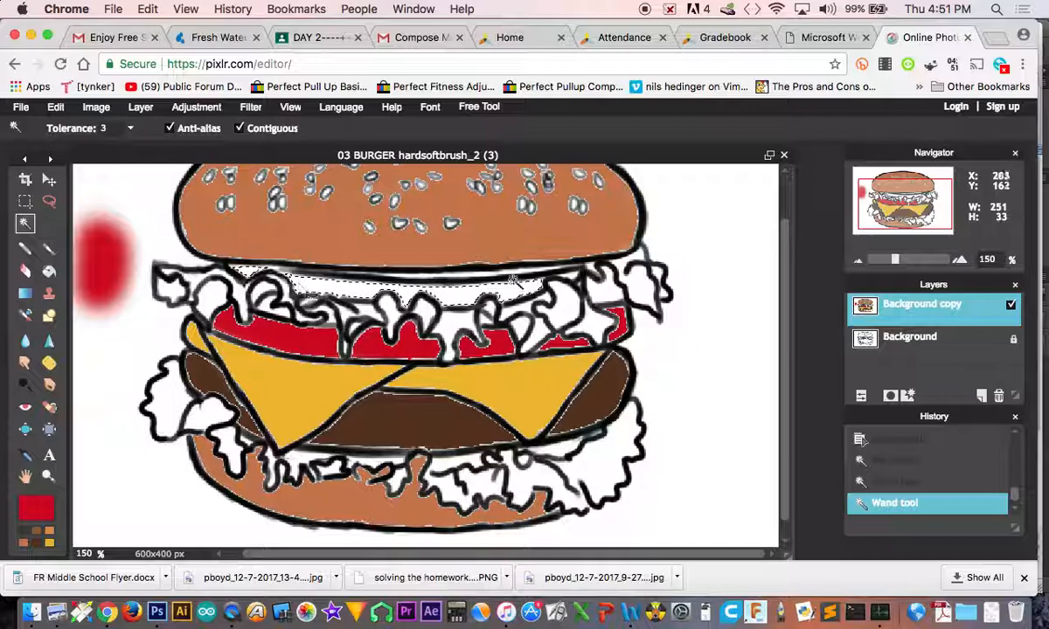
shift+click(576, 278)
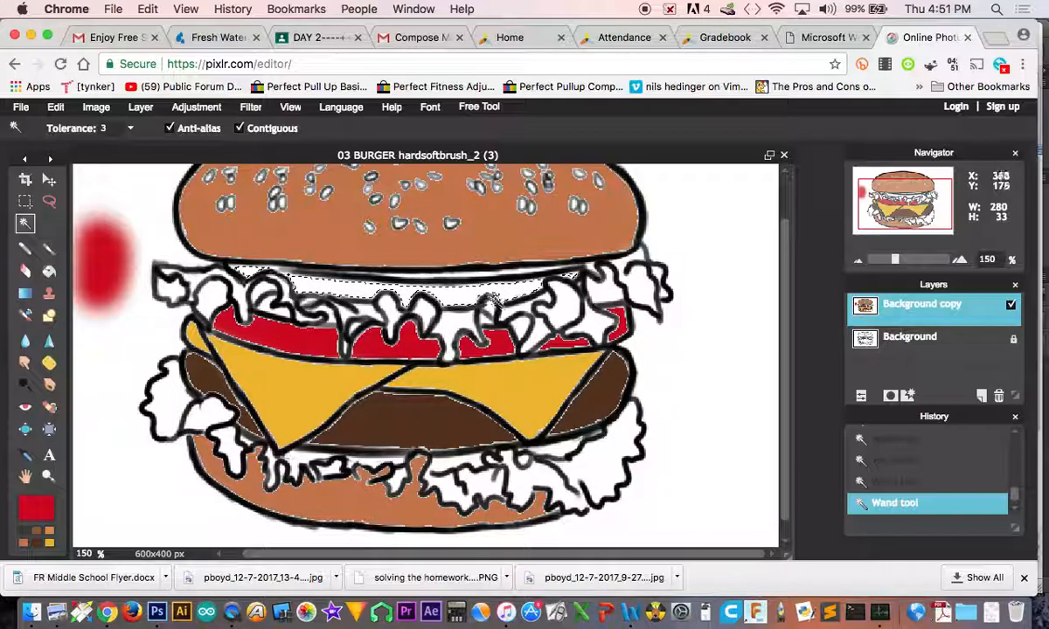
- Set the painting color to magenta #cc2168
click(37, 505)
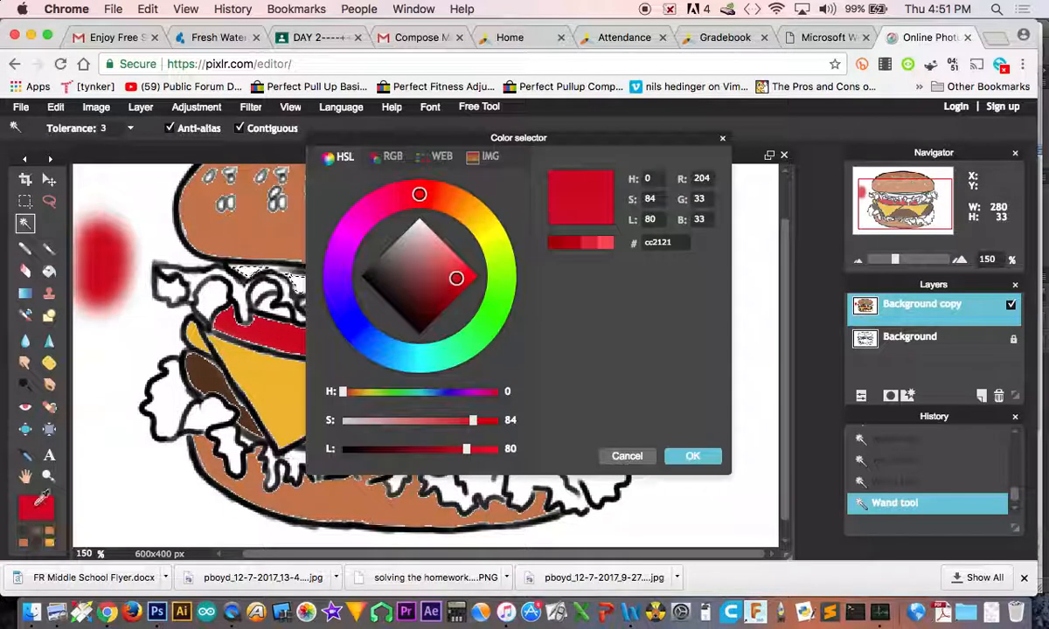
click(340, 258)
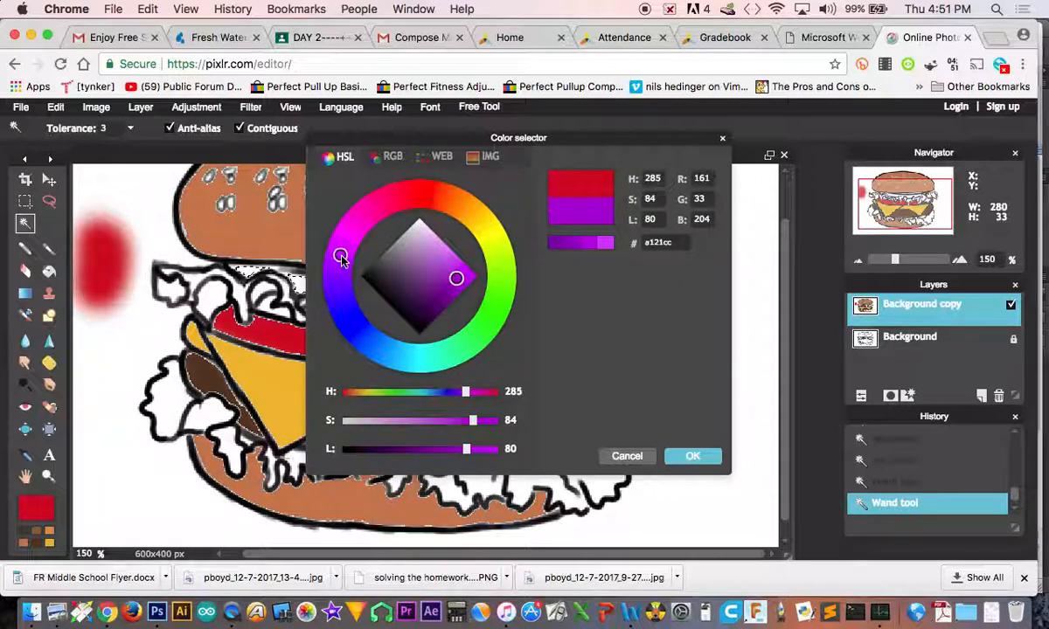
mouse_move(358, 244)
mouse_down()
mouse_move(349, 231)
mouse_move(388, 208)
mouse_up()
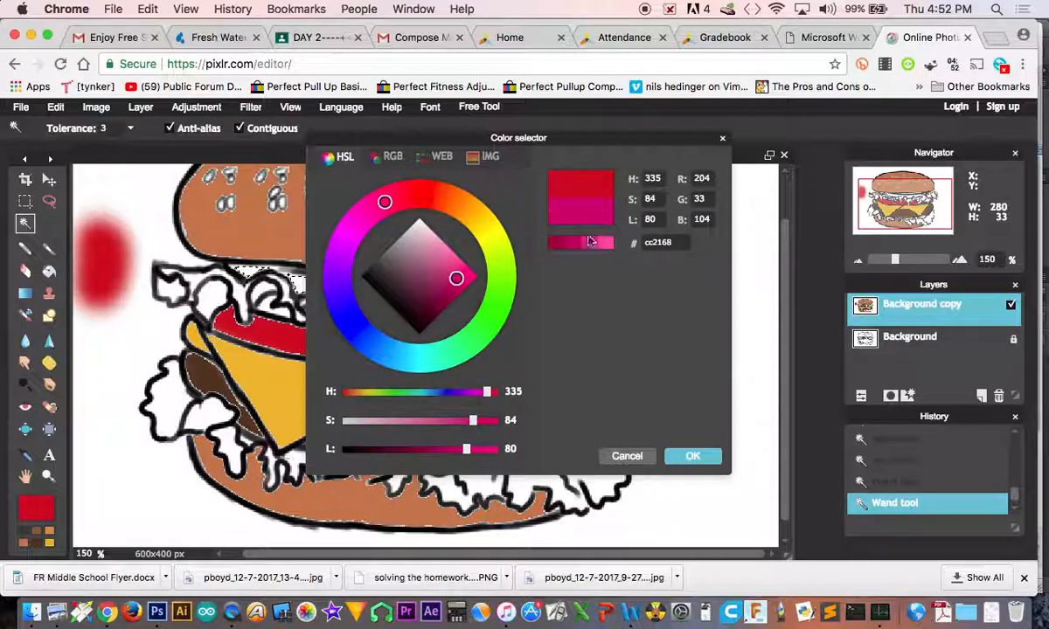
click(688, 455)
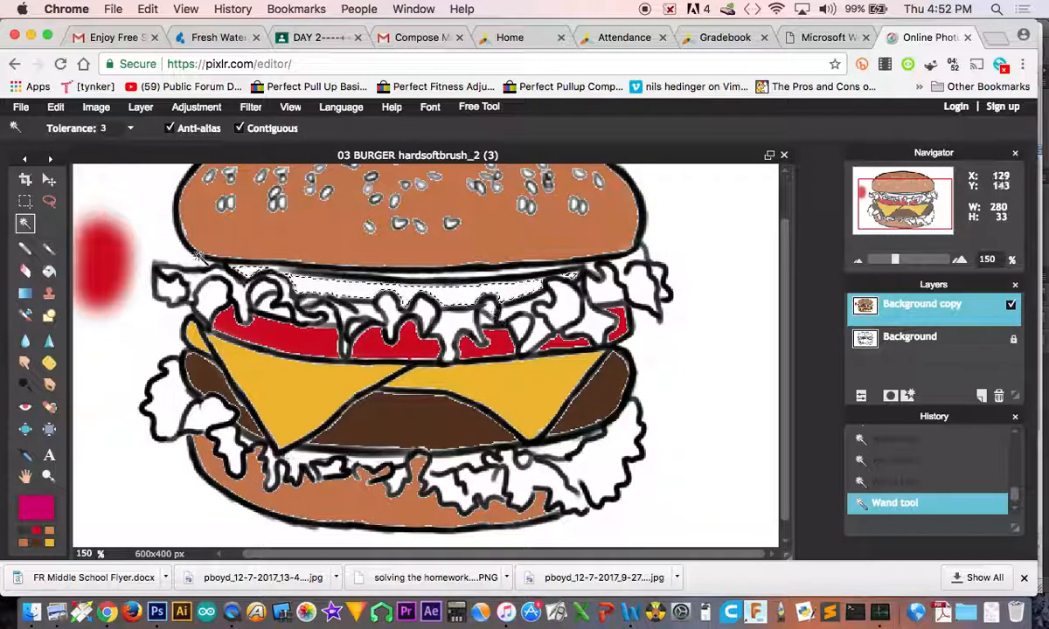
- Brush magenta over the three selected sections between the top bun and the upper lettuce
click(49, 252)
mouse_move(254, 271)
mouse_down()
mouse_move(535, 273)
mouse_move(421, 252)
mouse_move(214, 280)
mouse_up()
drag(406, 265, 586, 261)
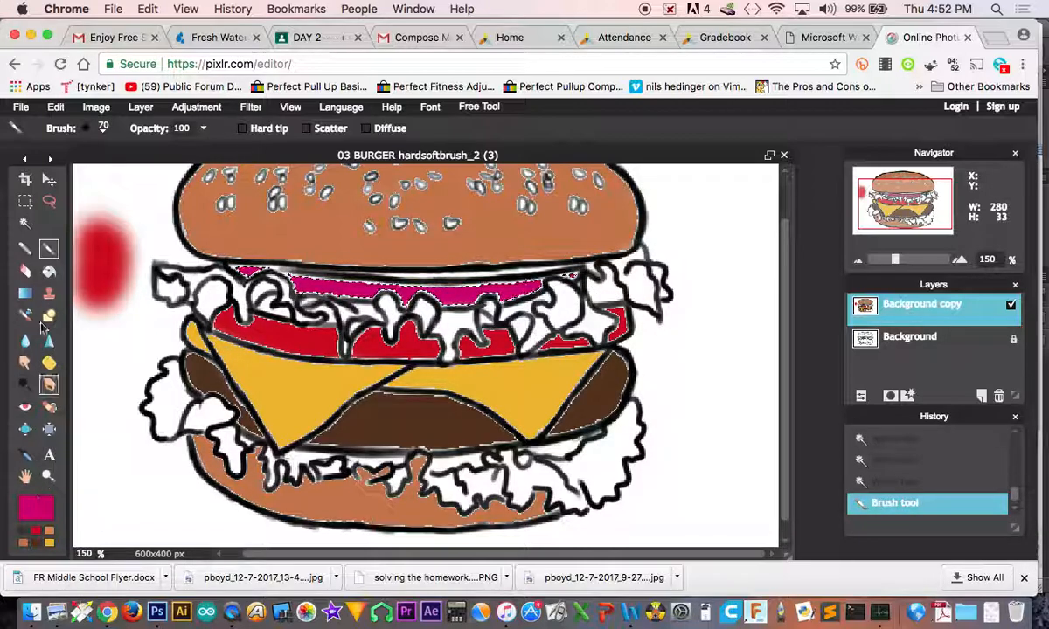
- Turn off anti-aliasing for the Wand and select several white sections of the upper lettuce together
click(24, 224)
click(215, 303)
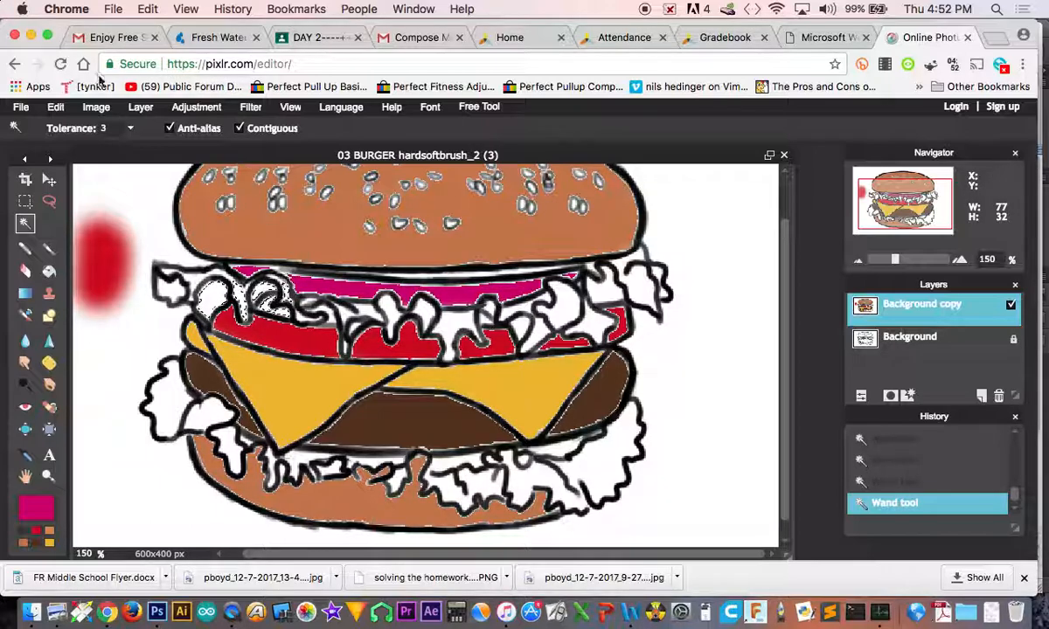
click(170, 129)
shift+click(450, 327)
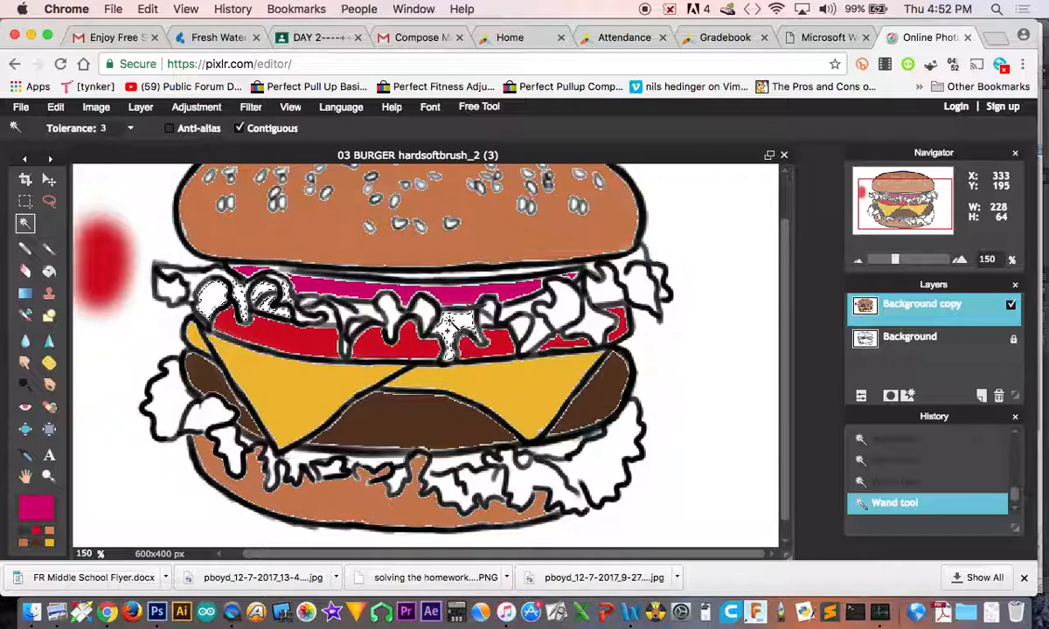
shift+click(492, 311)
shift+click(542, 345)
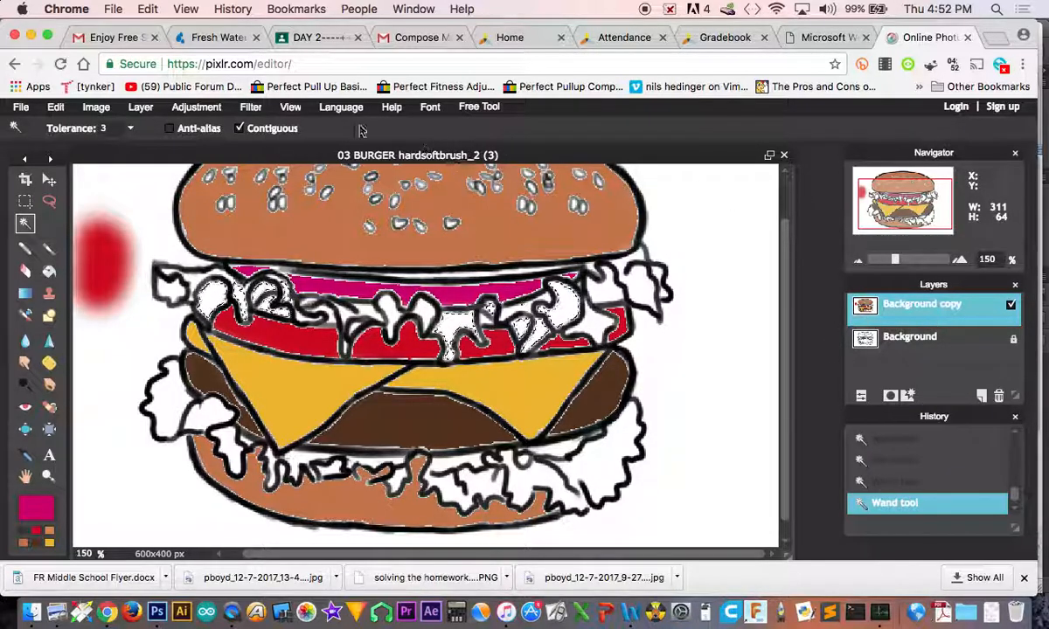
click(192, 109)
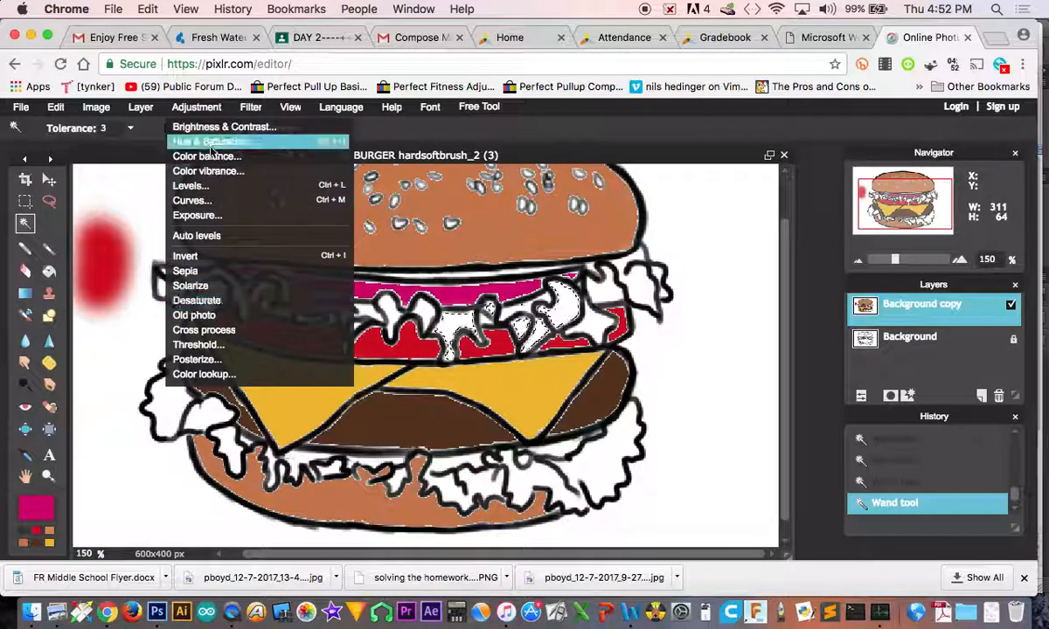
mouse_move(109, 109)
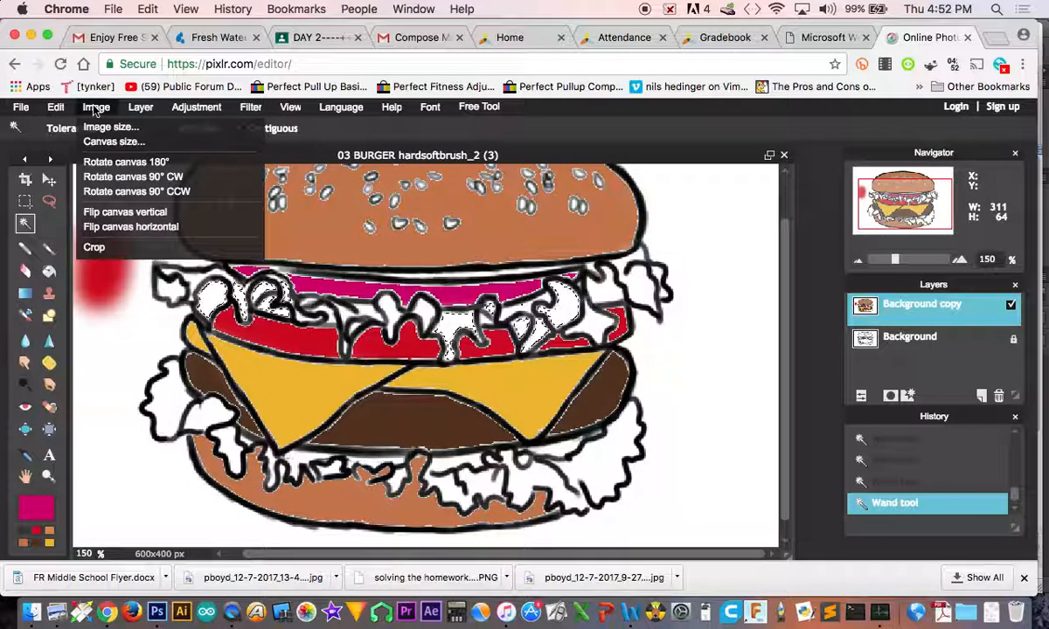
mouse_move(196, 107)
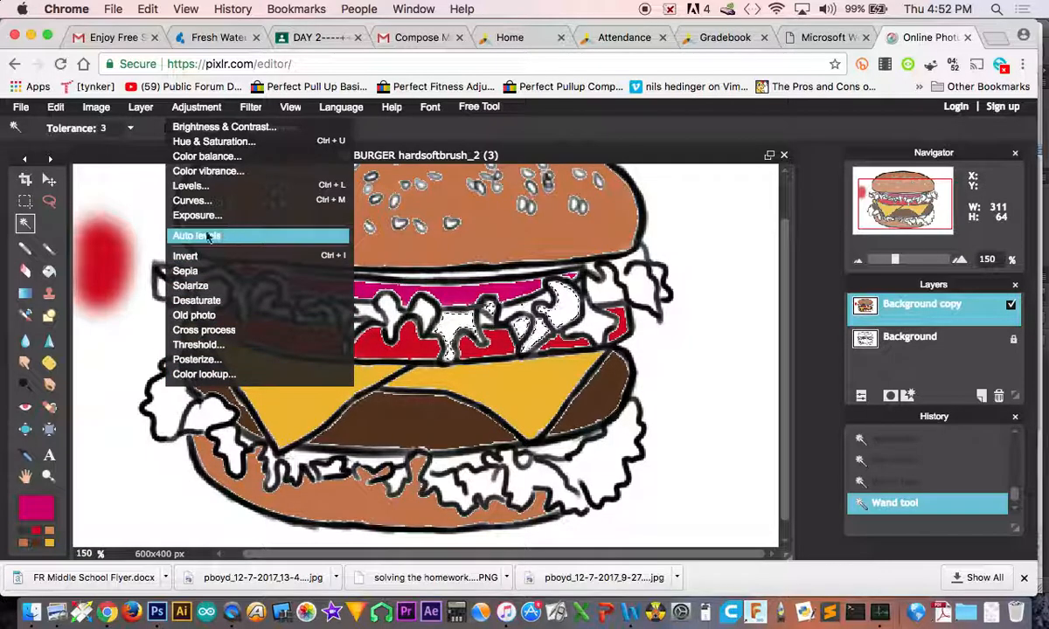
- Select the white background around the burger with the Wand and clear it
click(130, 185)
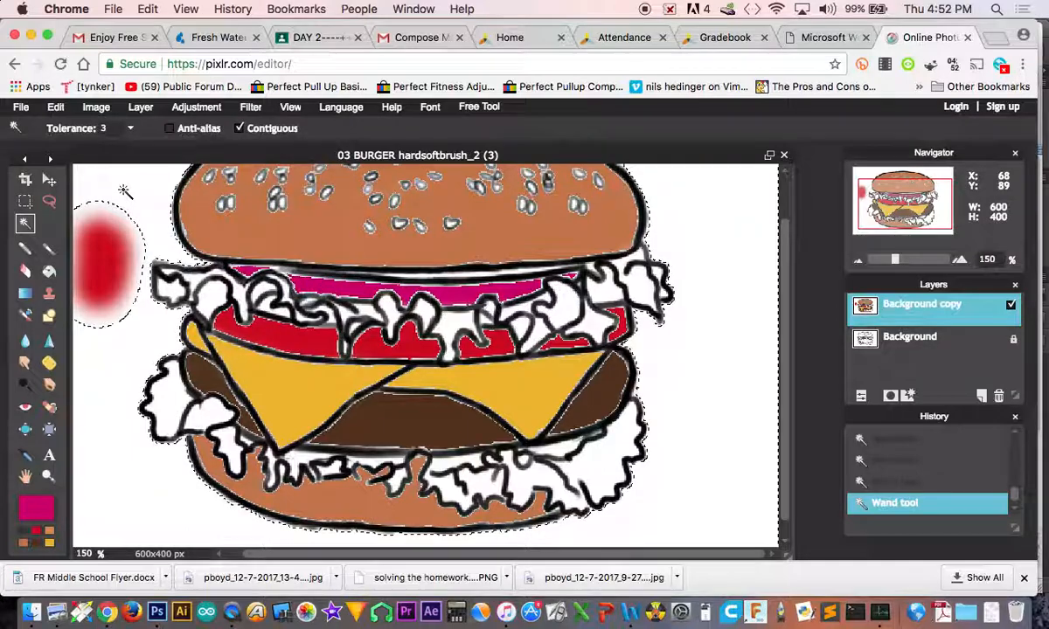
key(Delete)
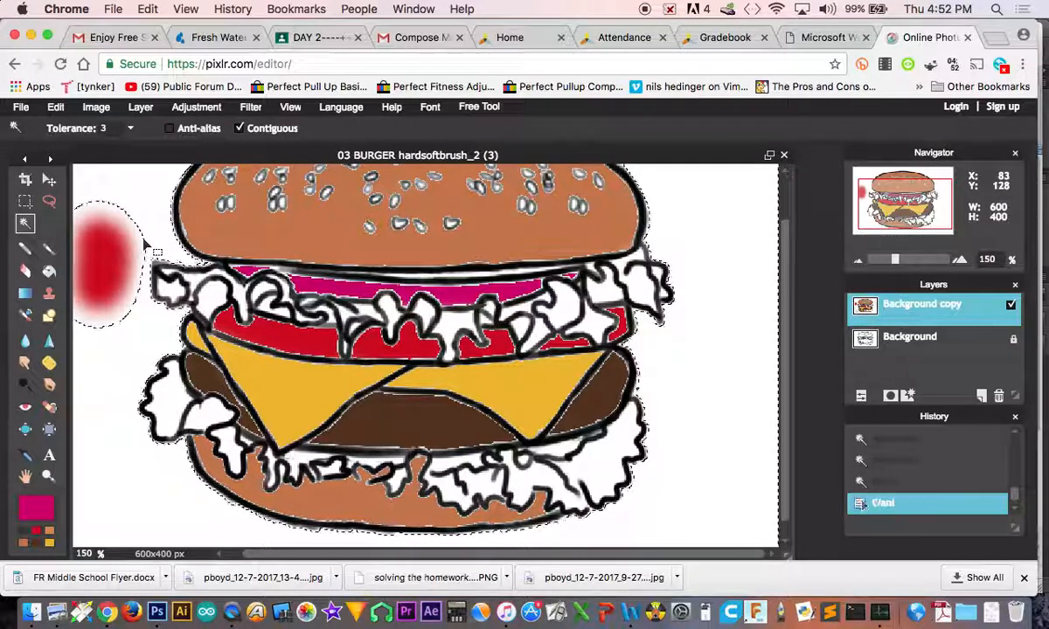
- Try to erase the red spot beside the burger with the Eraser and a larger brush
click(25, 270)
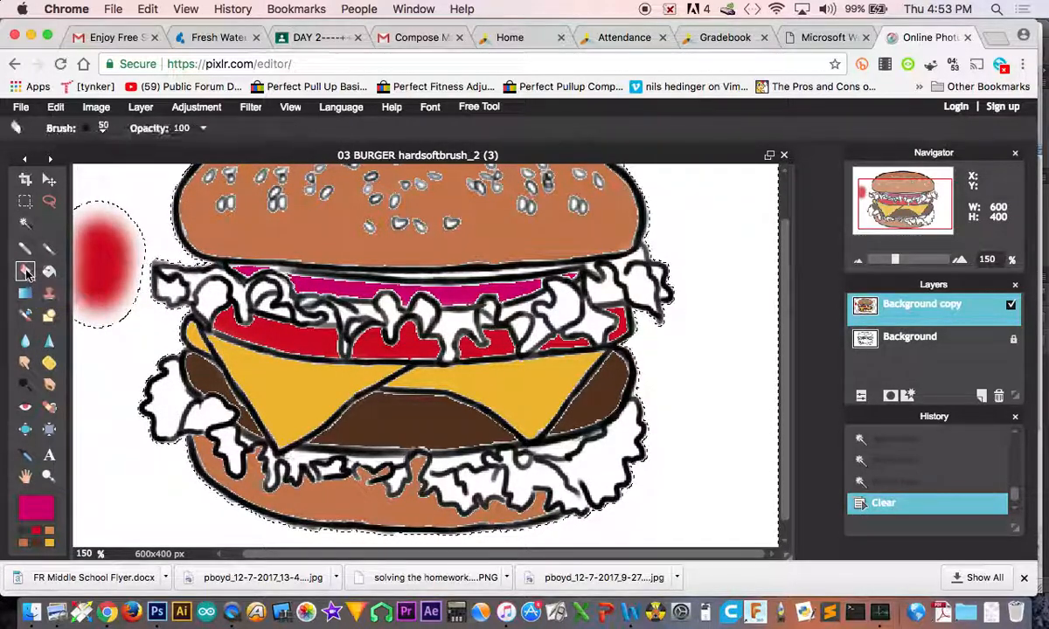
drag(97, 229, 96, 282)
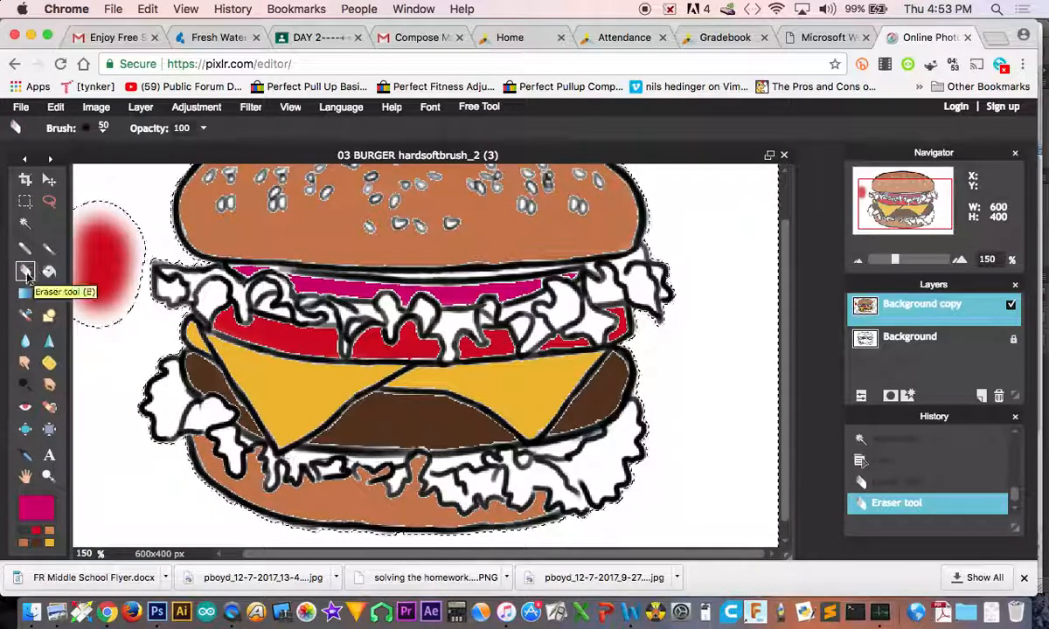
drag(115, 244, 106, 260)
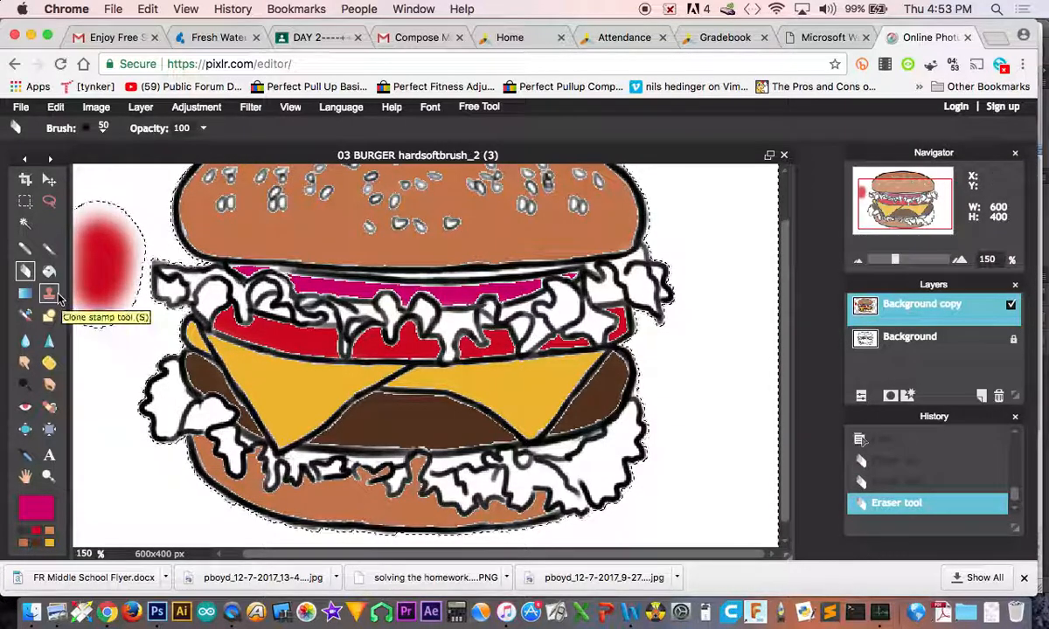
right_click(91, 271)
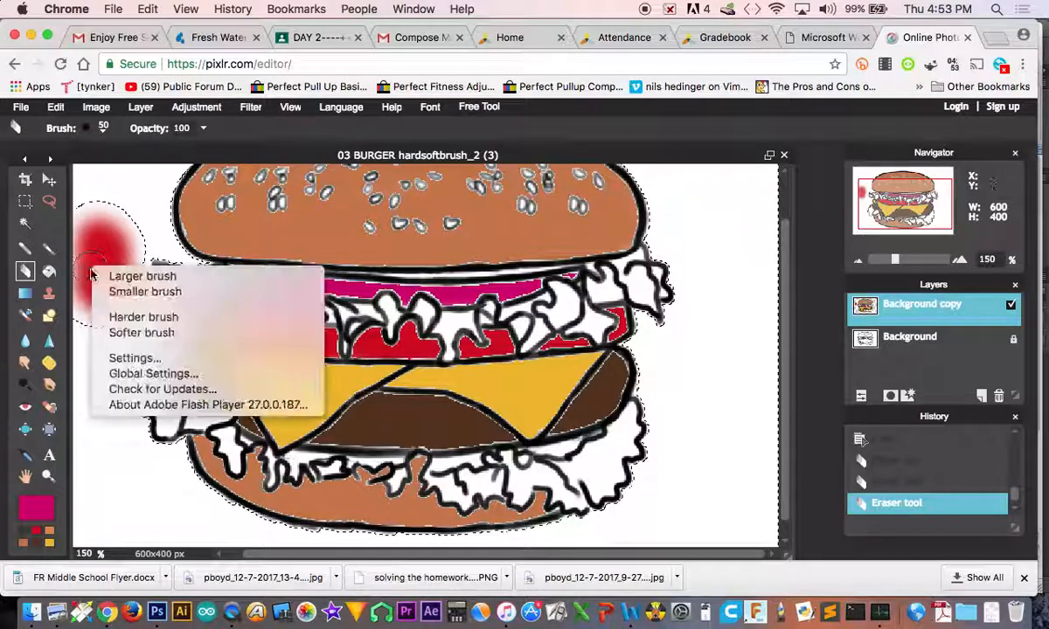
click(143, 277)
right_click(122, 202)
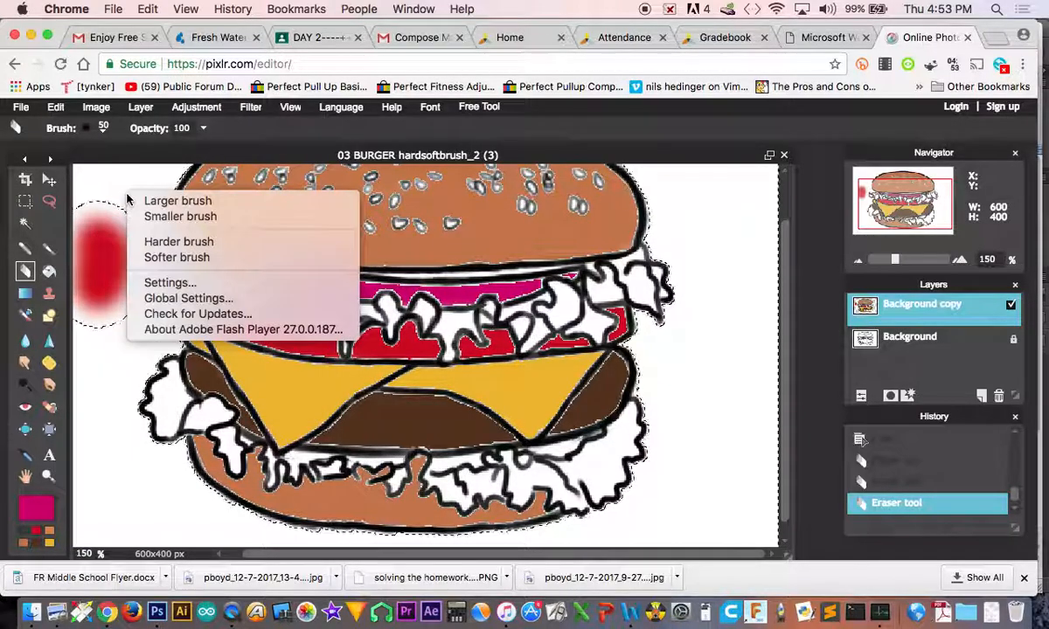
- Invert the selection and erase the red spot beside the burger
click(23, 223)
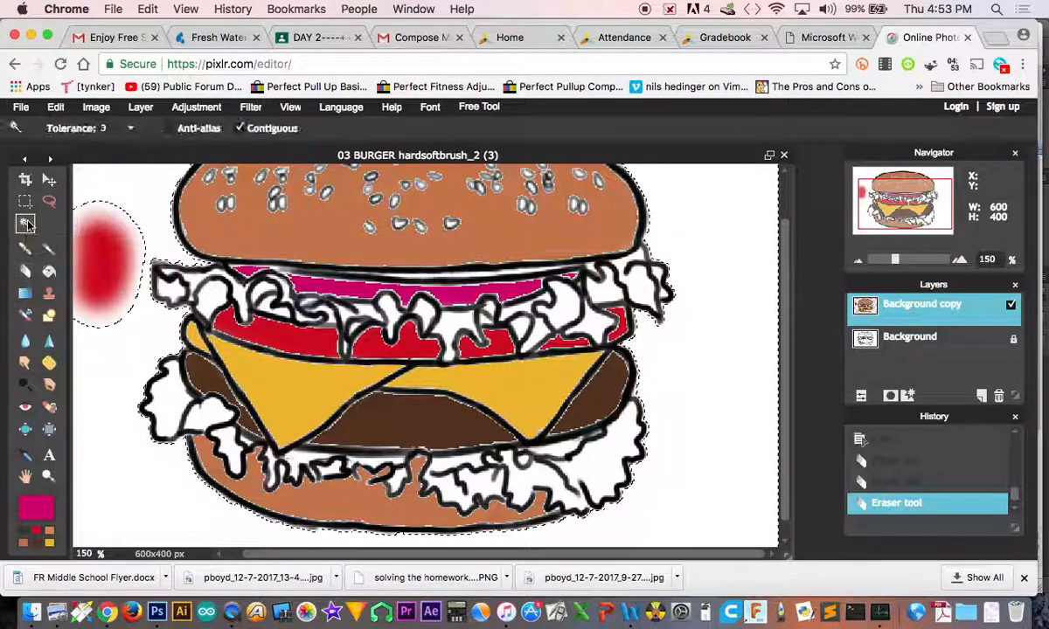
right_click(159, 185)
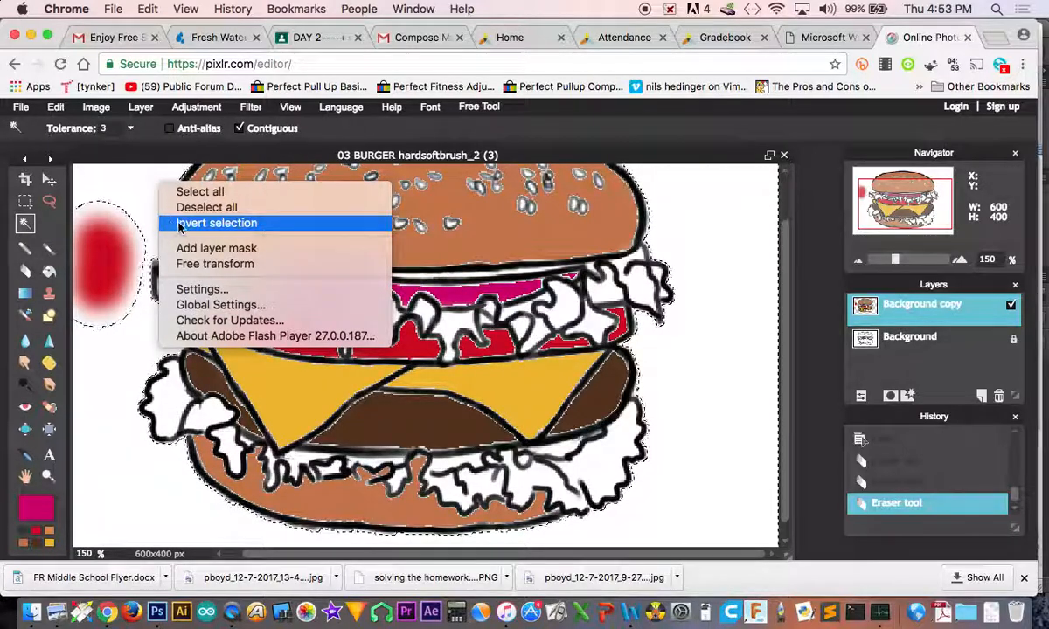
click(179, 224)
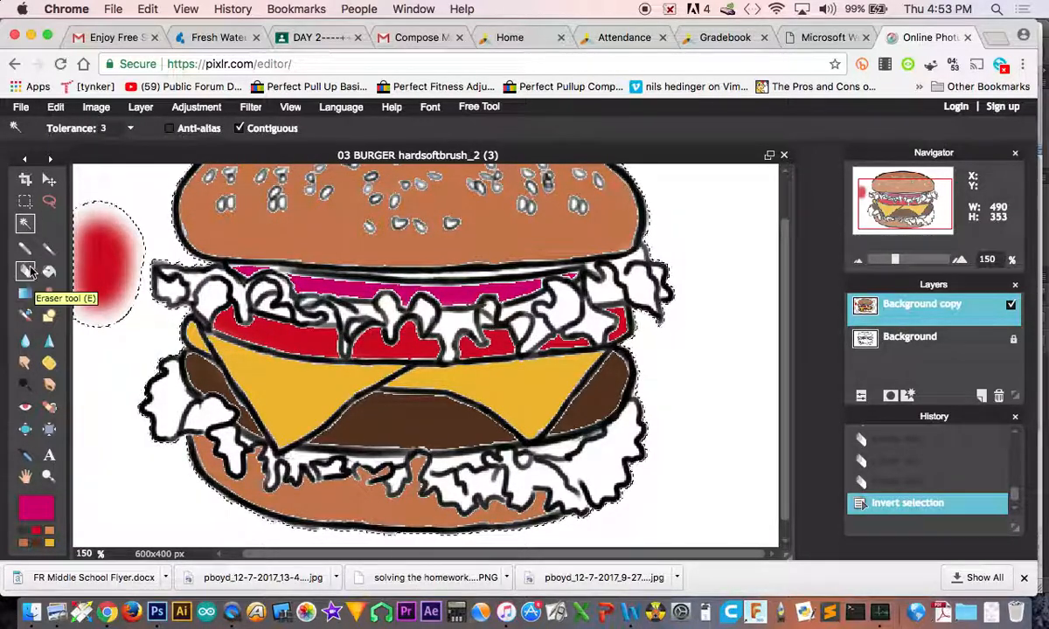
click(25, 271)
mouse_move(87, 210)
mouse_down()
mouse_move(88, 249)
mouse_move(127, 241)
mouse_move(129, 203)
mouse_move(83, 299)
mouse_move(111, 259)
mouse_up()
drag(86, 308, 88, 303)
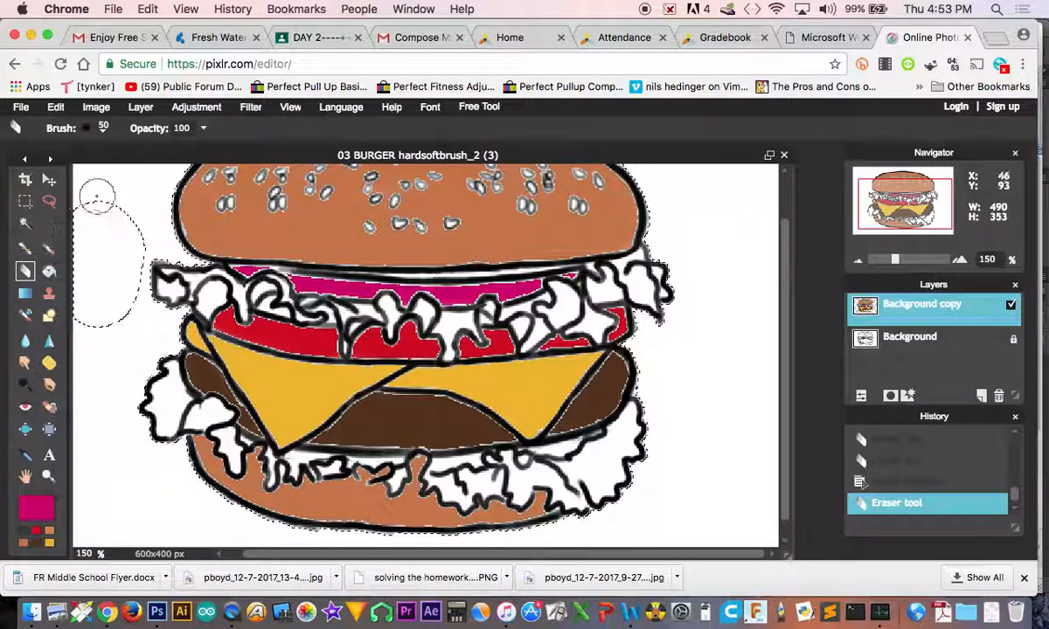
- Deselect everything with the Wand tool active
right_click(135, 200)
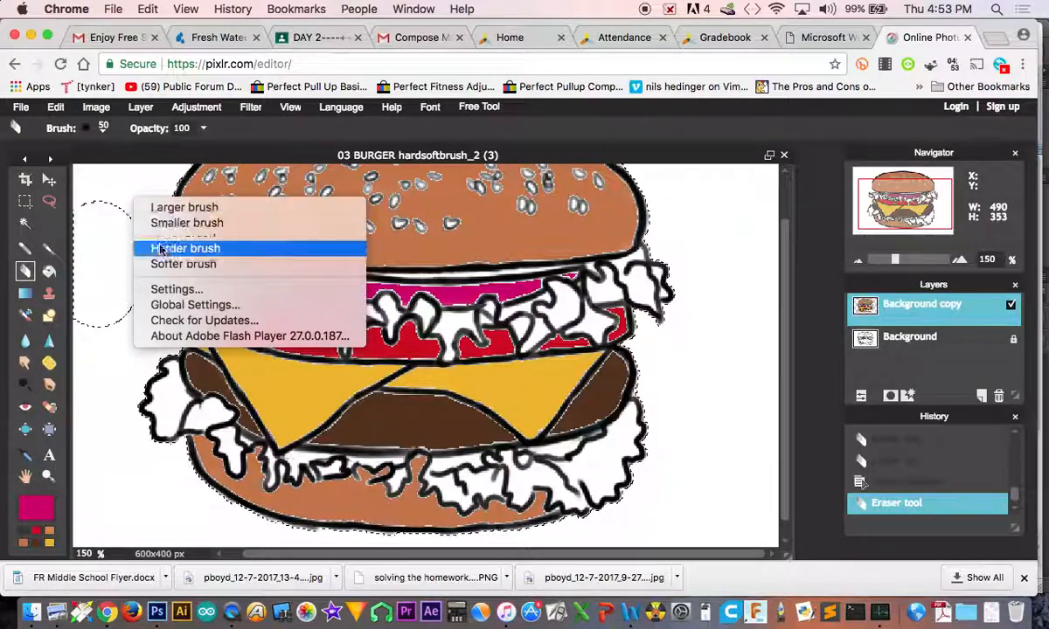
click(24, 224)
click(25, 224)
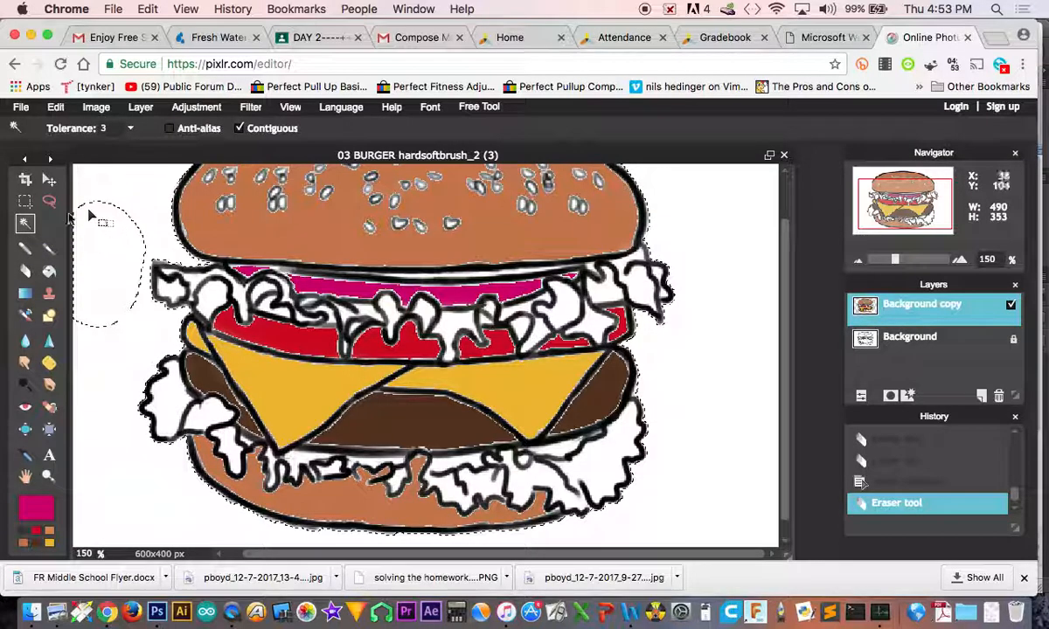
right_click(139, 190)
click(161, 214)
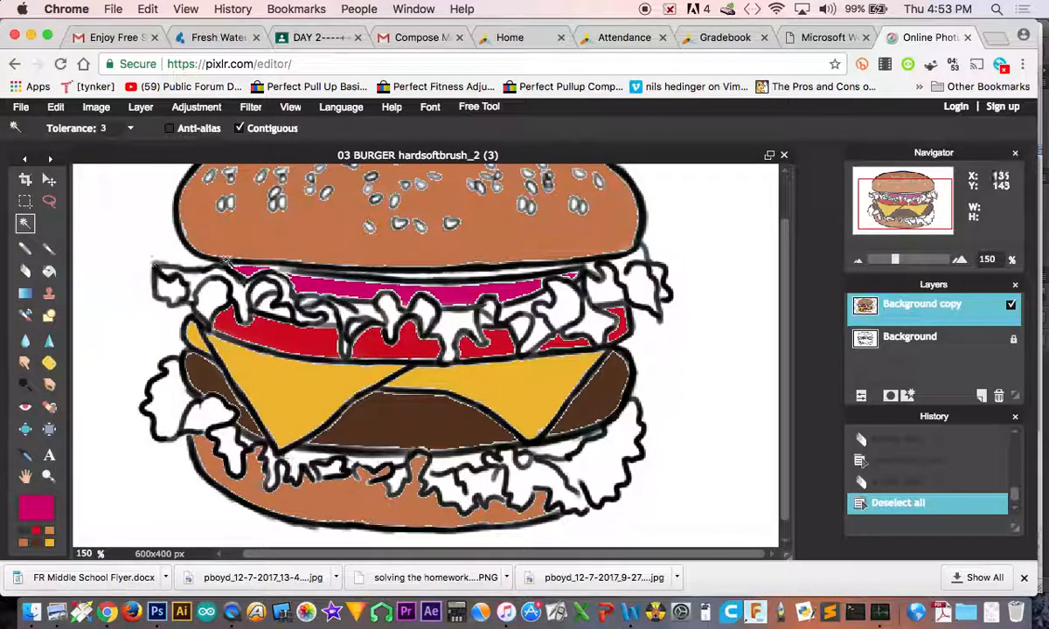
- Select the white sections of the upper lettuce together with the Wand, raising its tolerance to 28 and finally 94
click(225, 301)
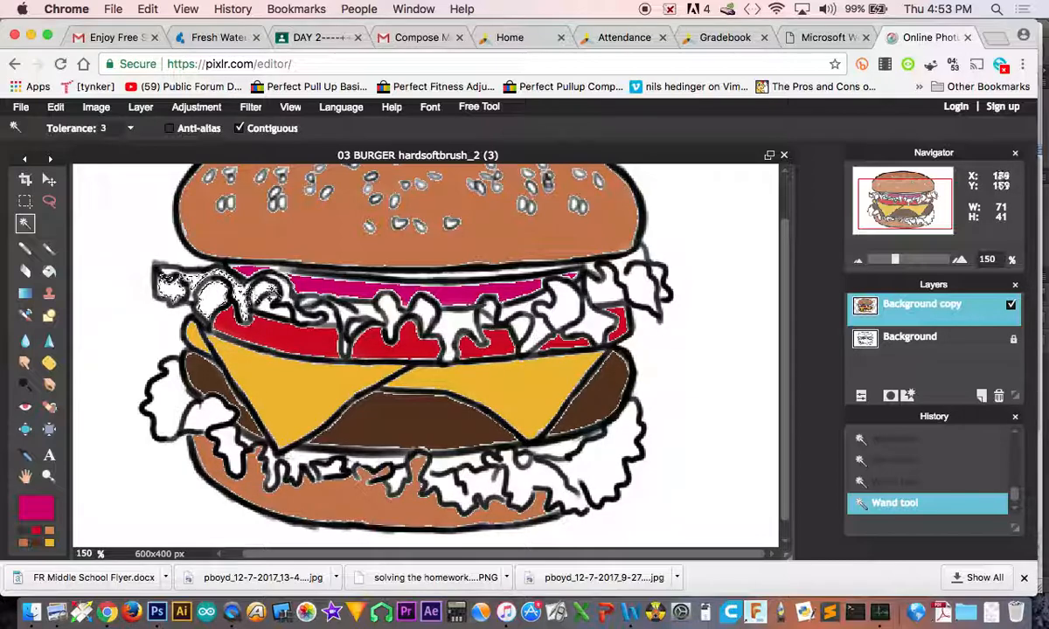
shift+click(271, 293)
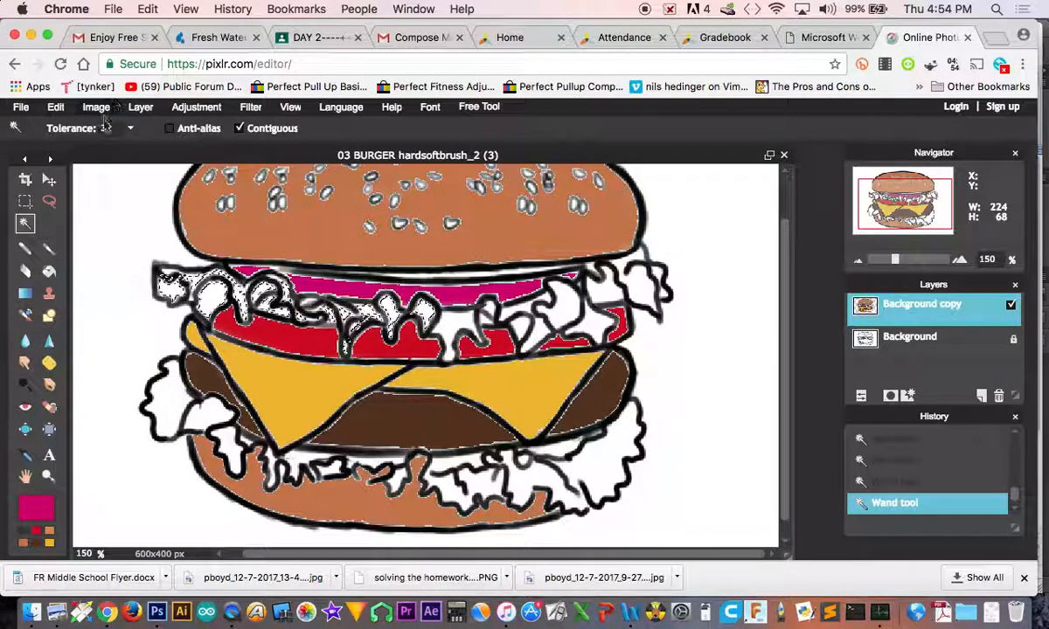
click(132, 128)
drag(53, 149, 62, 153)
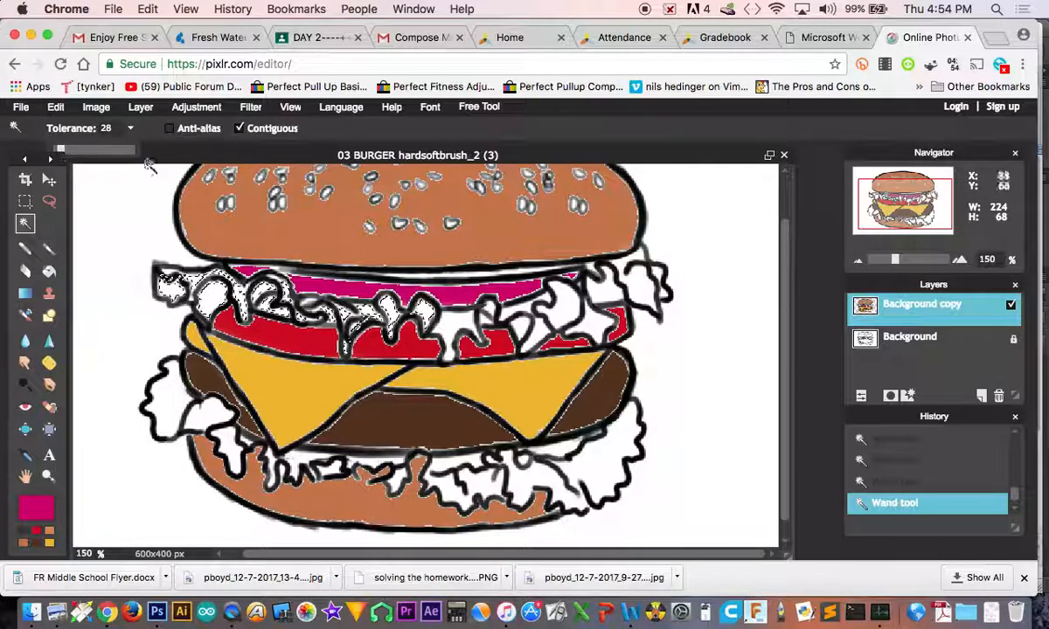
click(454, 327)
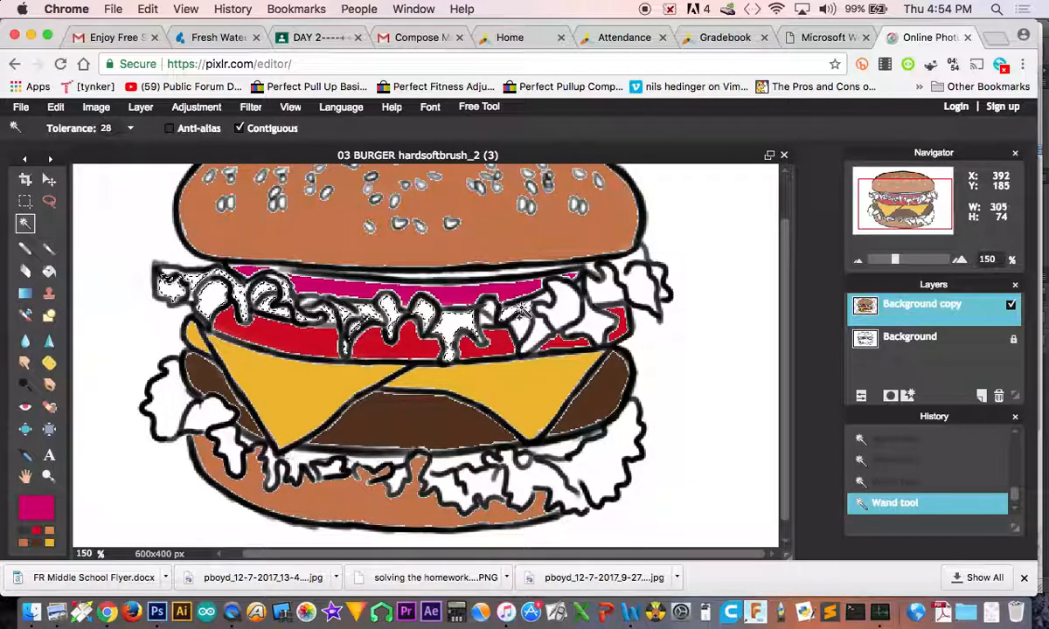
click(538, 336)
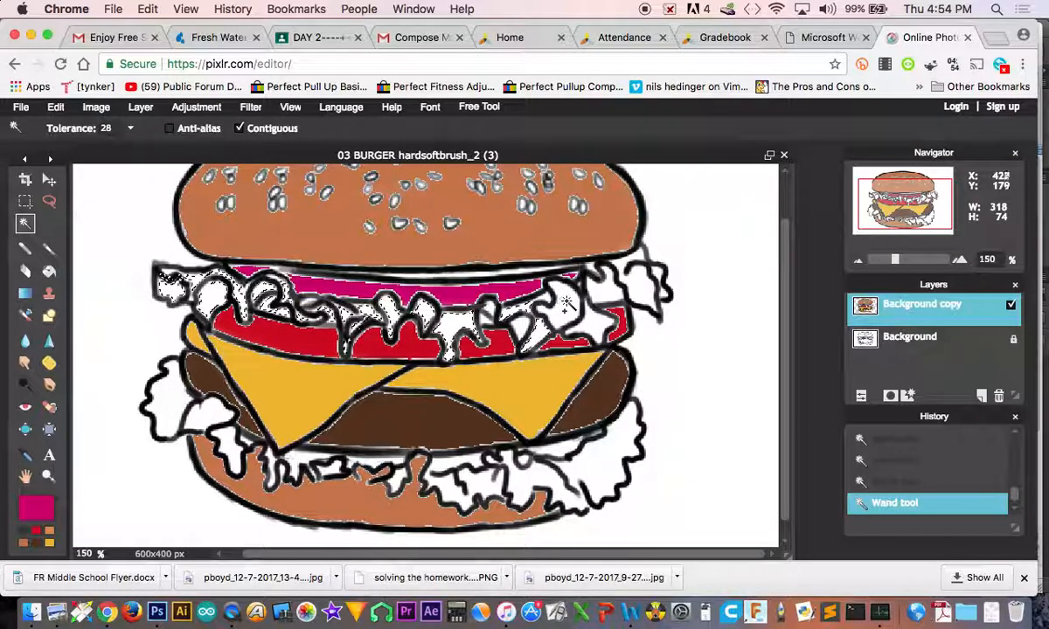
click(130, 128)
drag(103, 148, 84, 149)
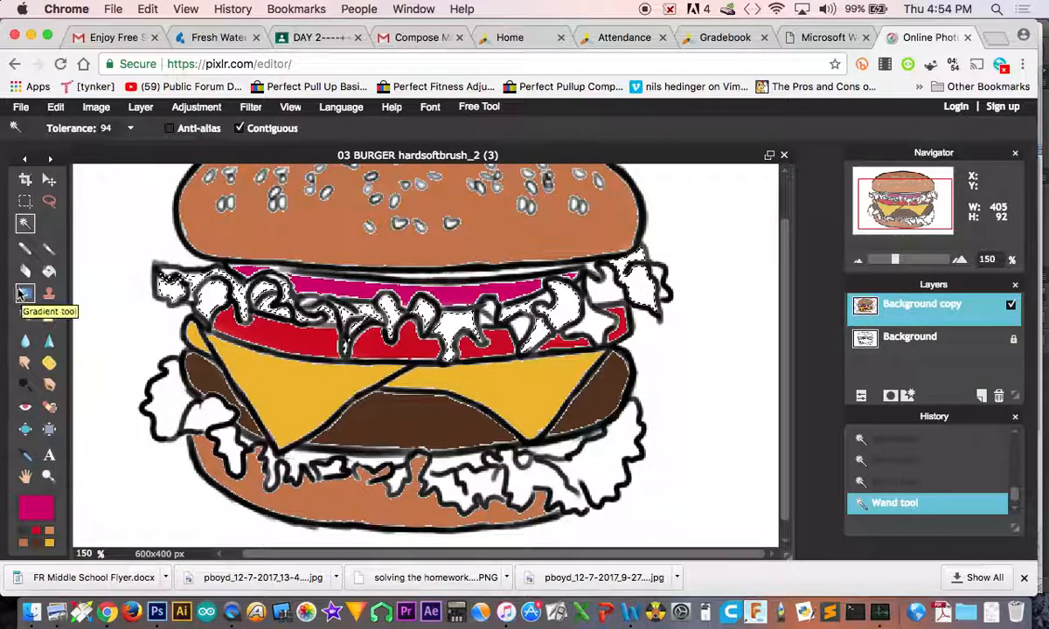
- Set the painting color to green #2a8a25
click(35, 505)
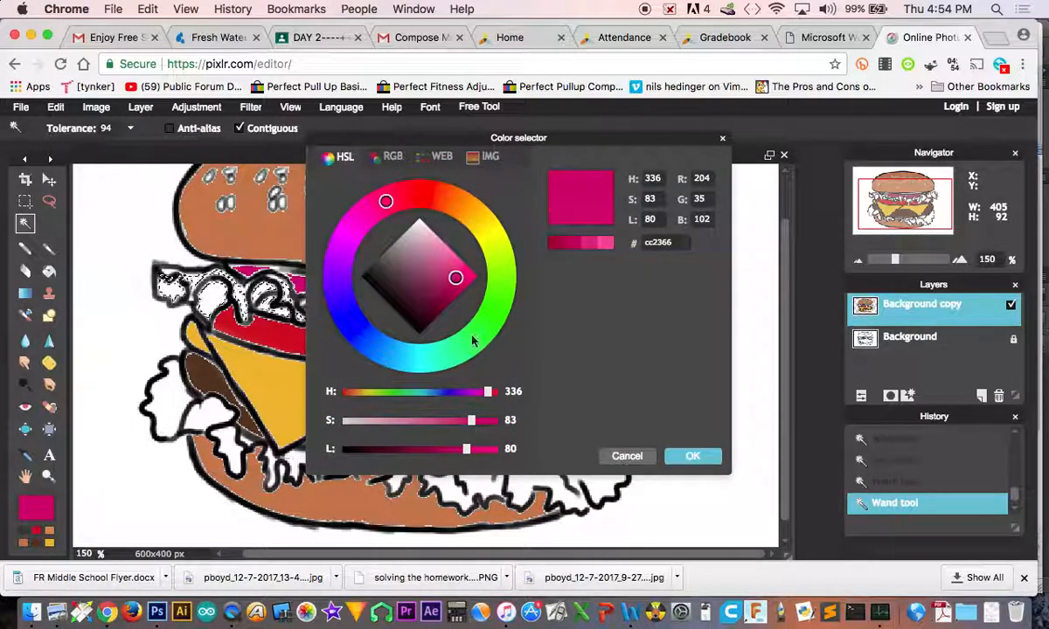
click(491, 312)
click(436, 289)
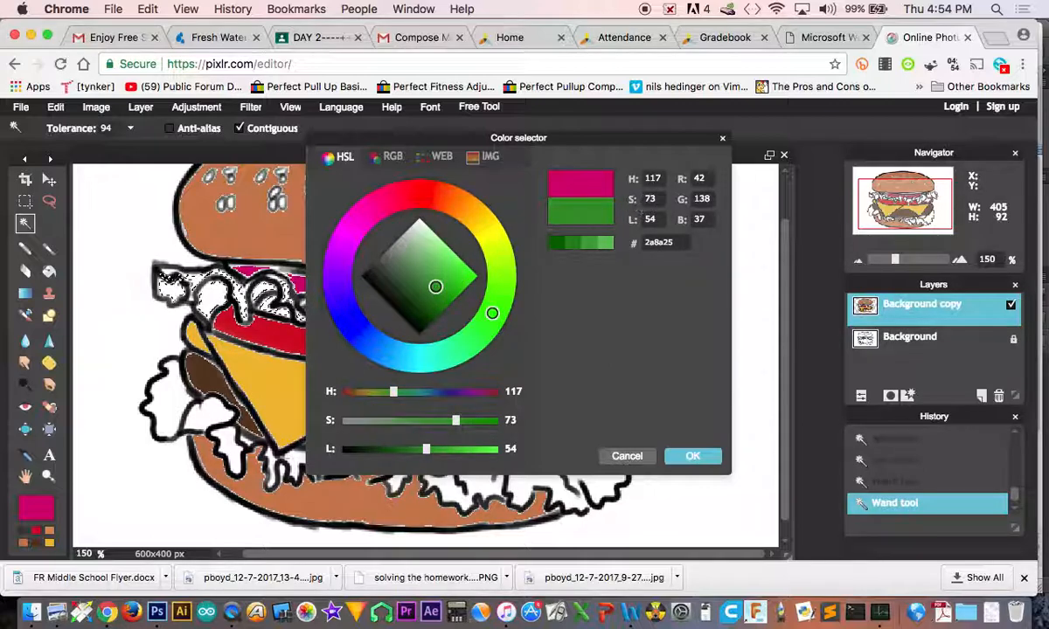
click(692, 457)
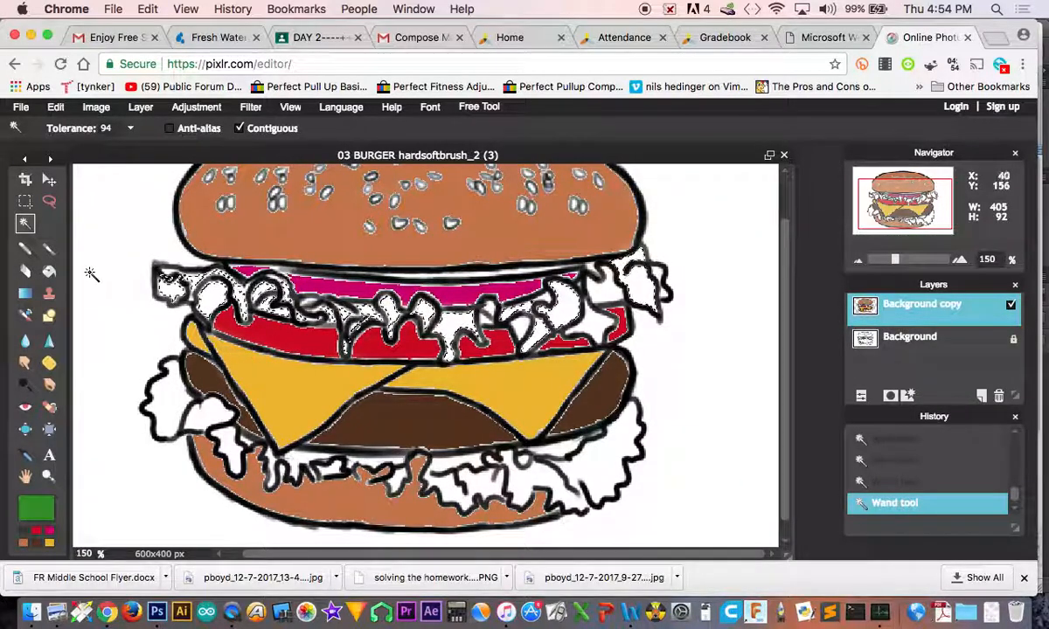
- Paint the selected upper lettuce sections green with the 70-size brush and deselect everything
click(49, 251)
drag(175, 288, 155, 284)
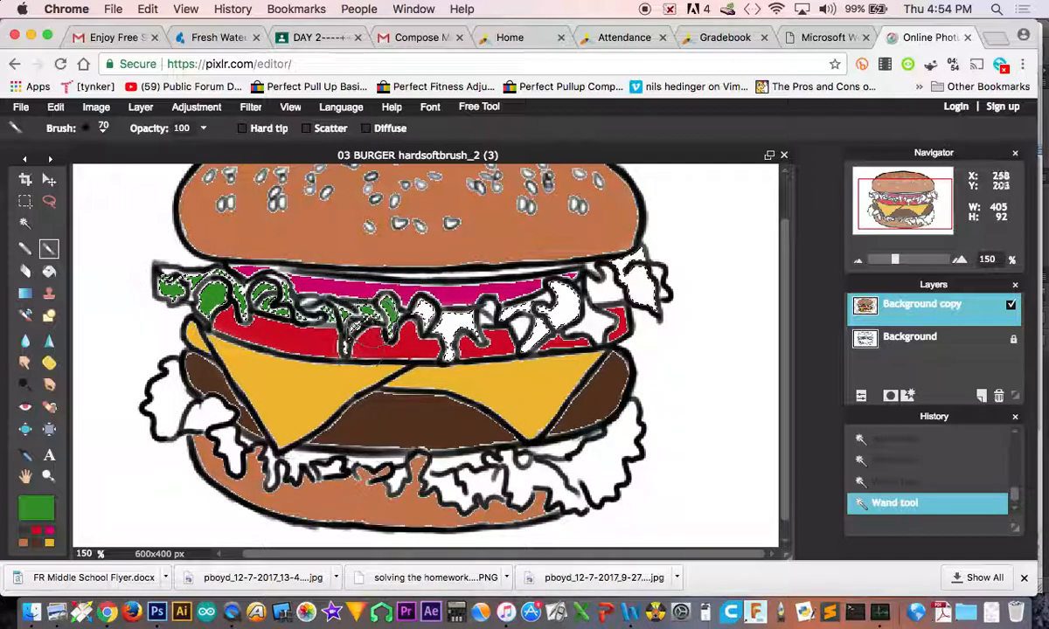
mouse_move(380, 361)
mouse_down()
mouse_move(445, 344)
mouse_move(246, 326)
mouse_up()
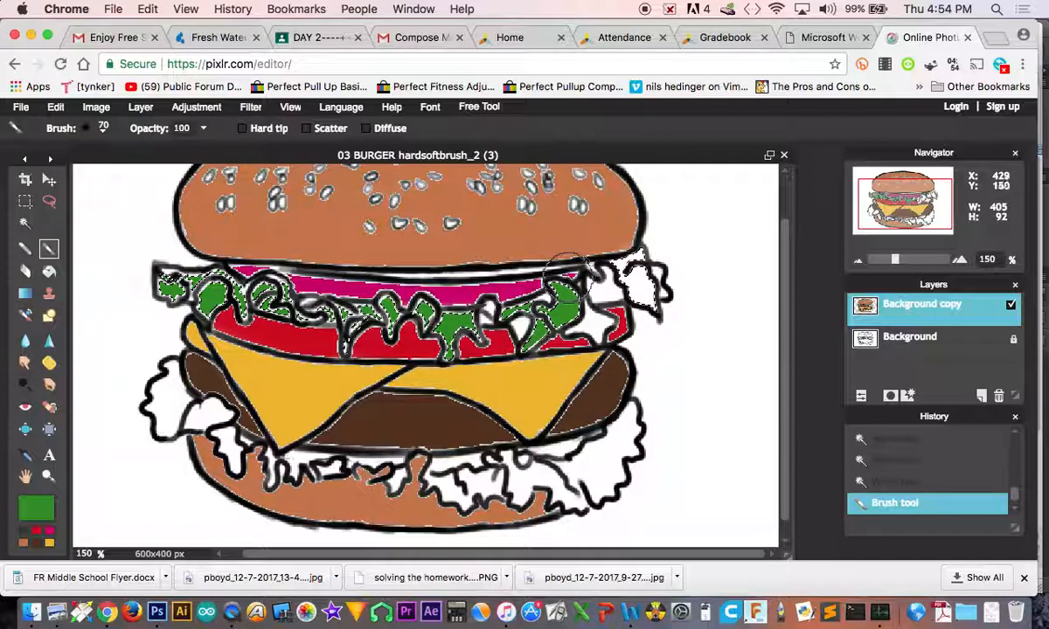
drag(643, 288, 682, 307)
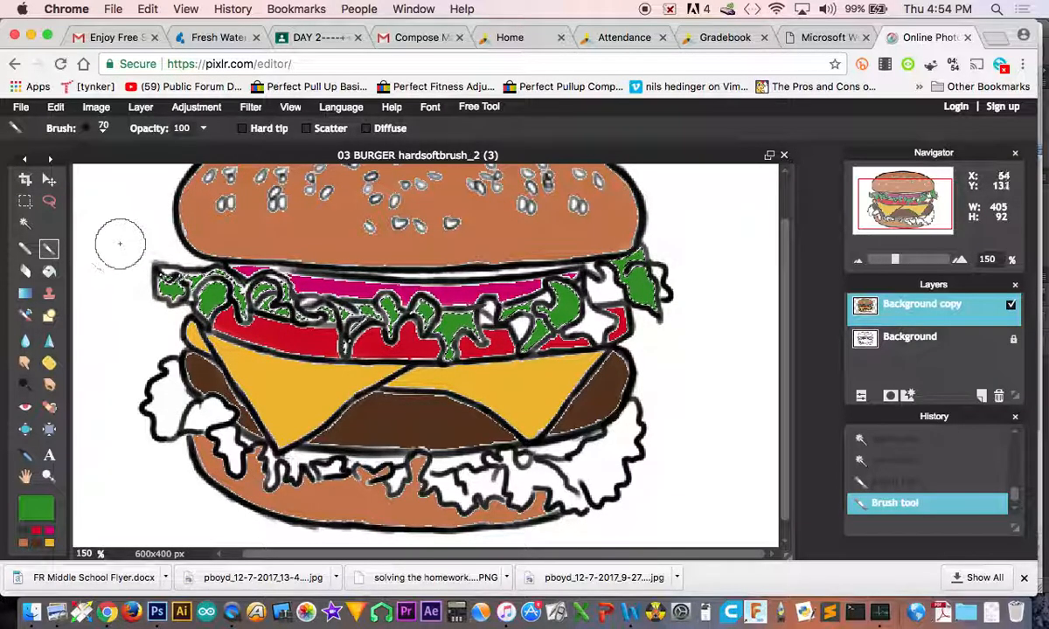
click(25, 223)
right_click(127, 235)
click(175, 251)
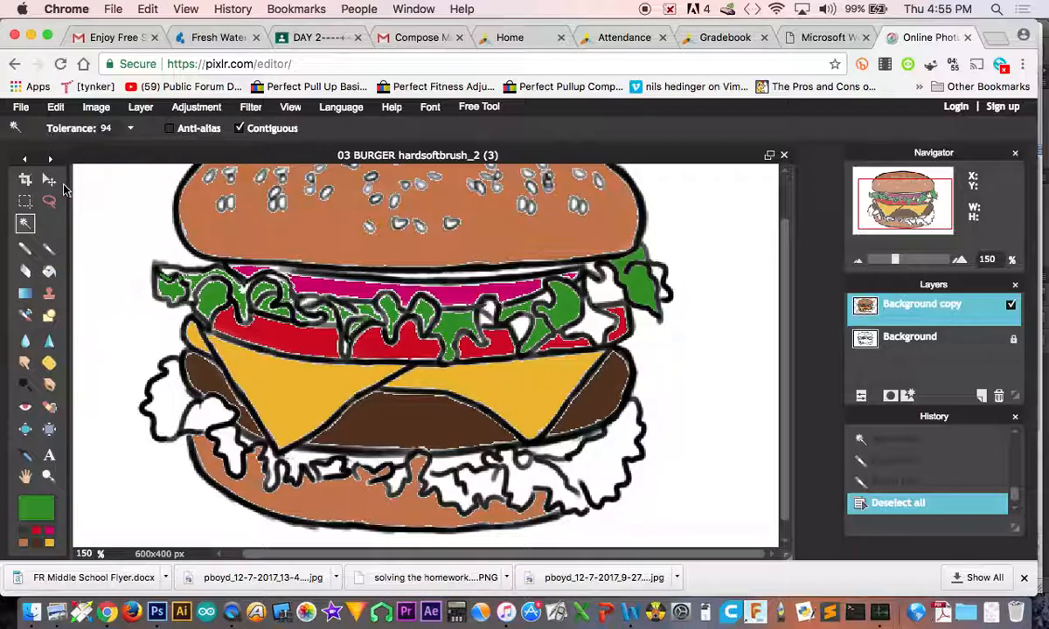
- Select the top bun with the Wand, raising its tolerance to 145 to include more of the area around the sesame seeds
click(238, 248)
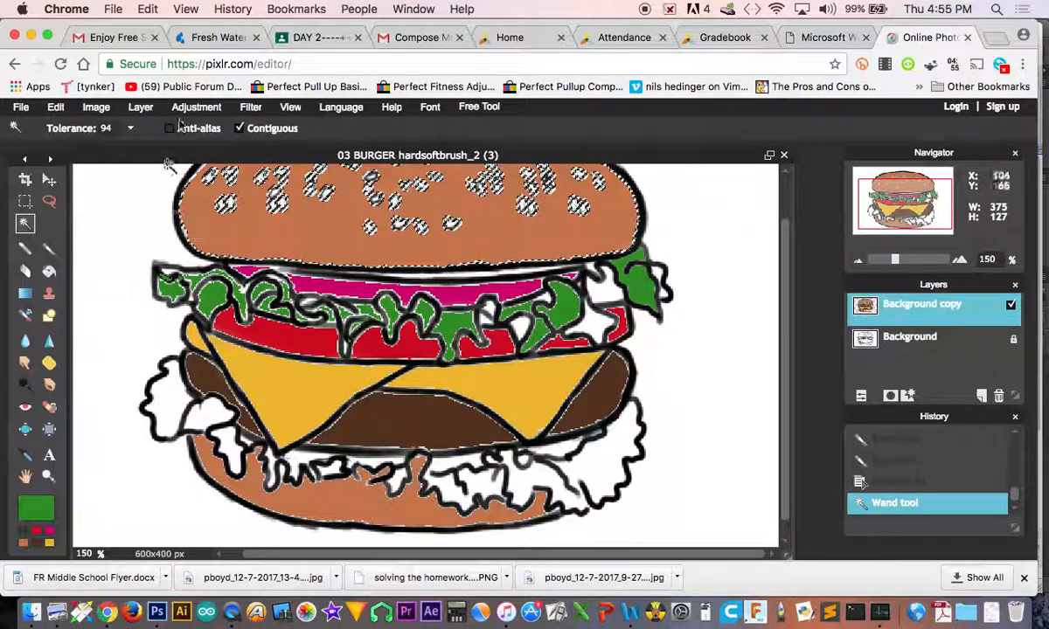
click(130, 128)
click(100, 151)
click(225, 237)
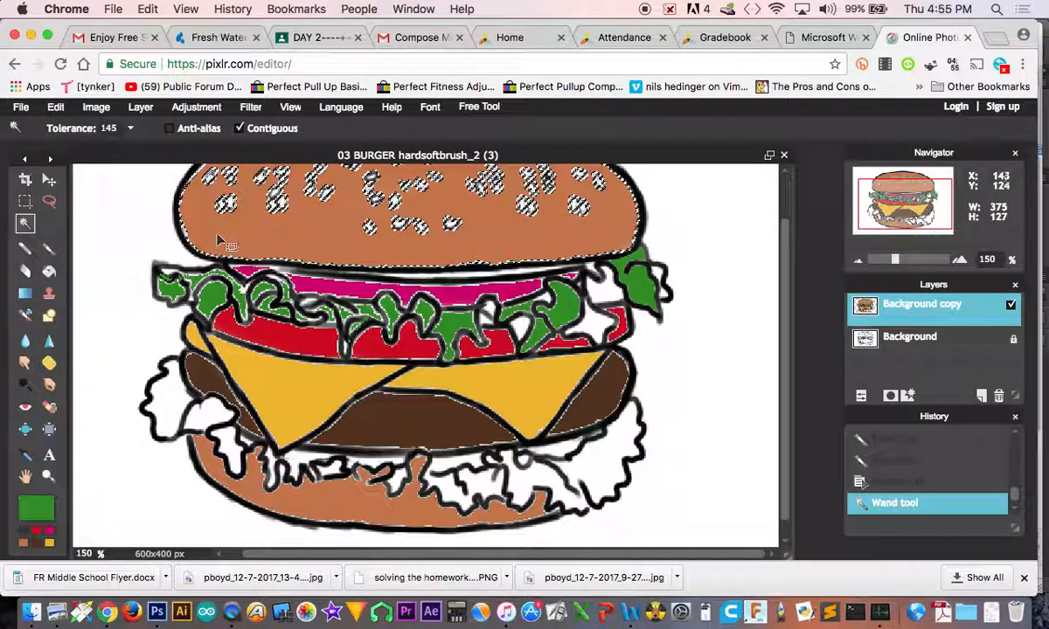
click(184, 232)
click(179, 225)
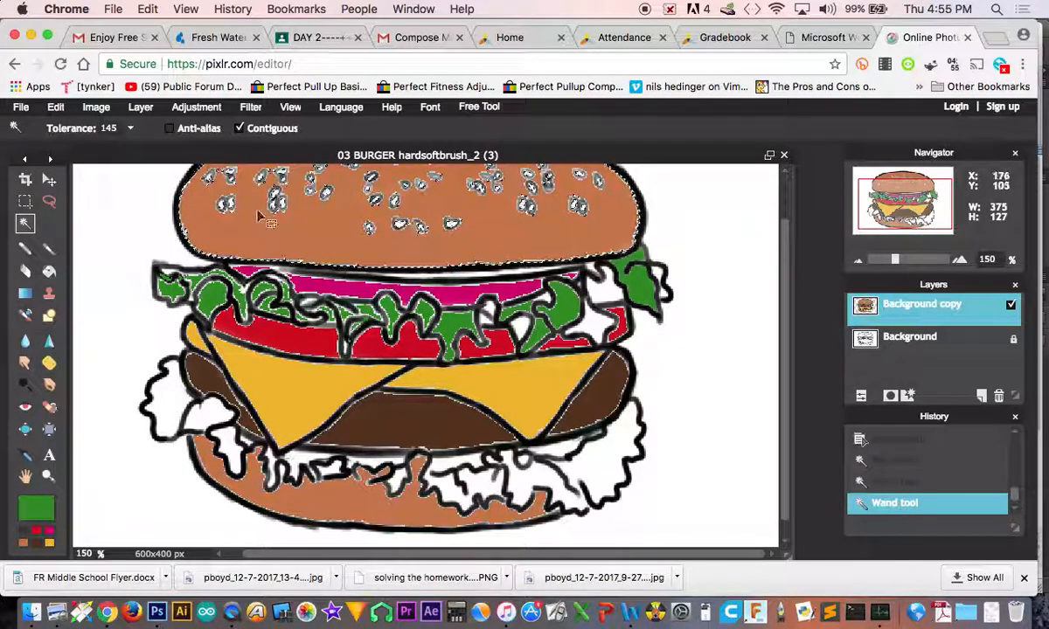
- Sample the top bun's orange-brown color and brush it over the selected bun near its right edge
click(24, 455)
click(231, 246)
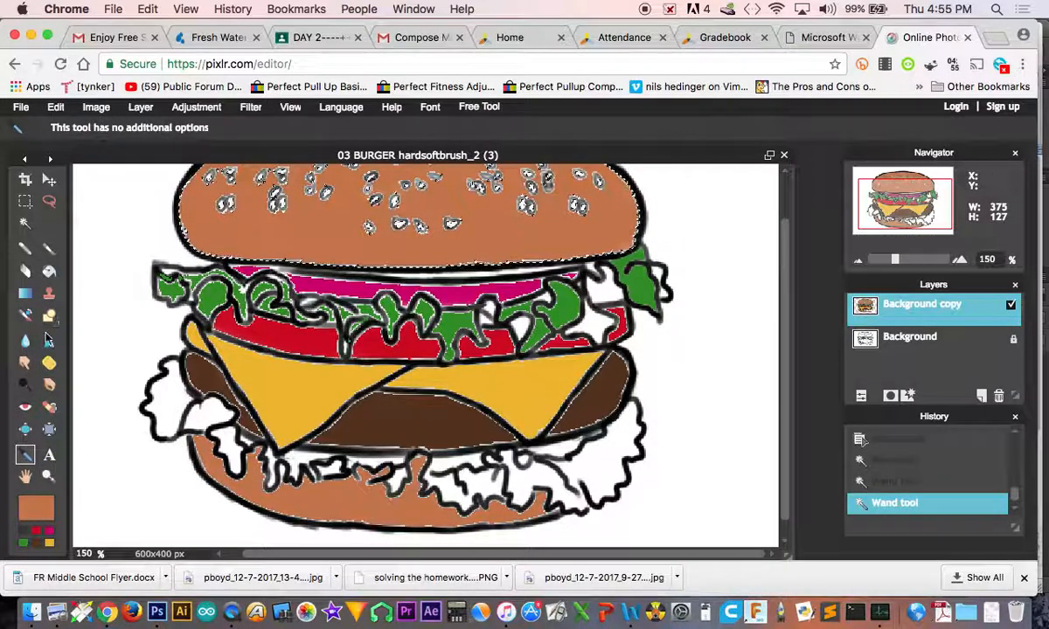
click(49, 249)
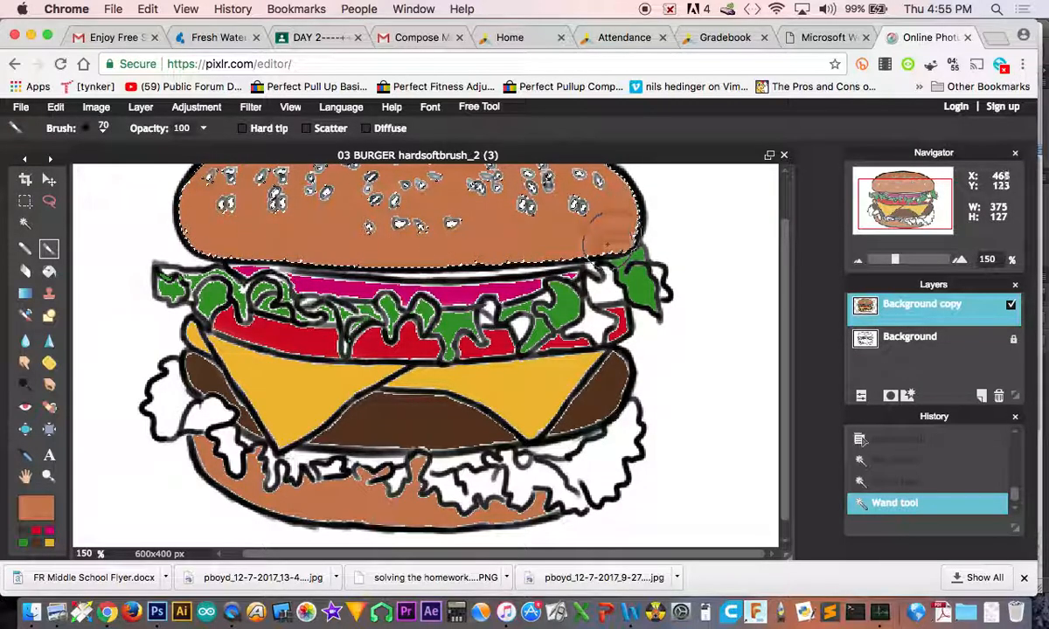
click(630, 236)
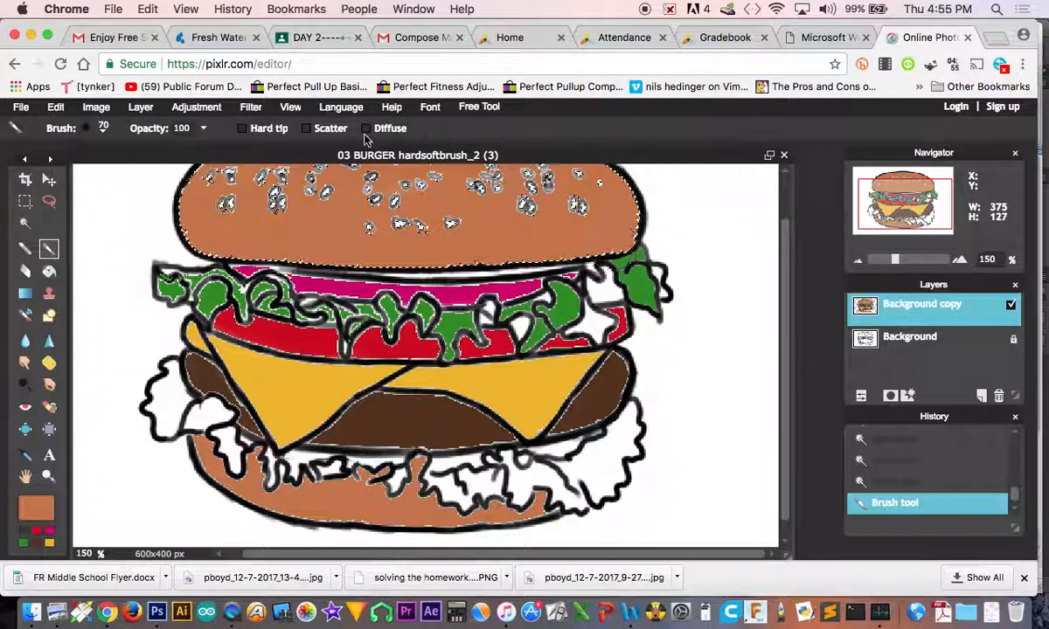
- Deselect everything and duplicate the Background copy layer
click(24, 223)
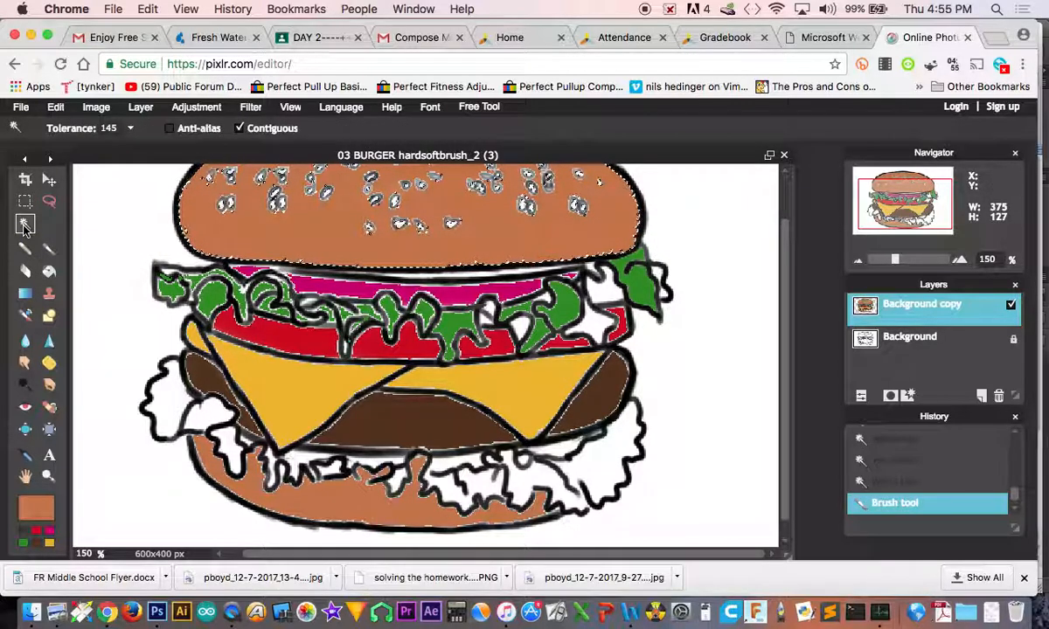
right_click(111, 201)
click(140, 225)
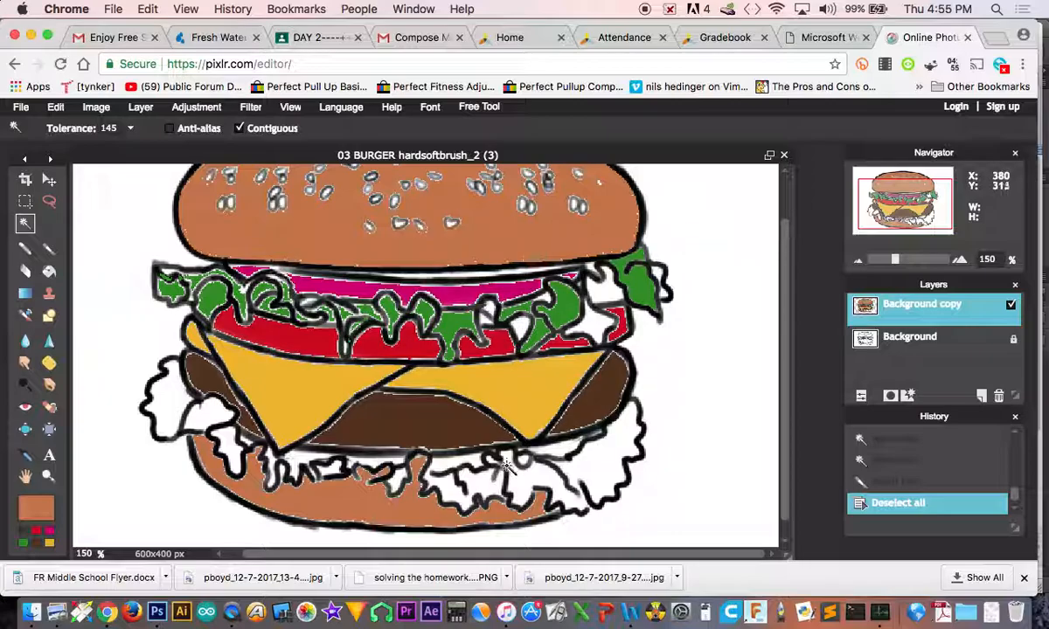
scroll(385, 284, down, 2)
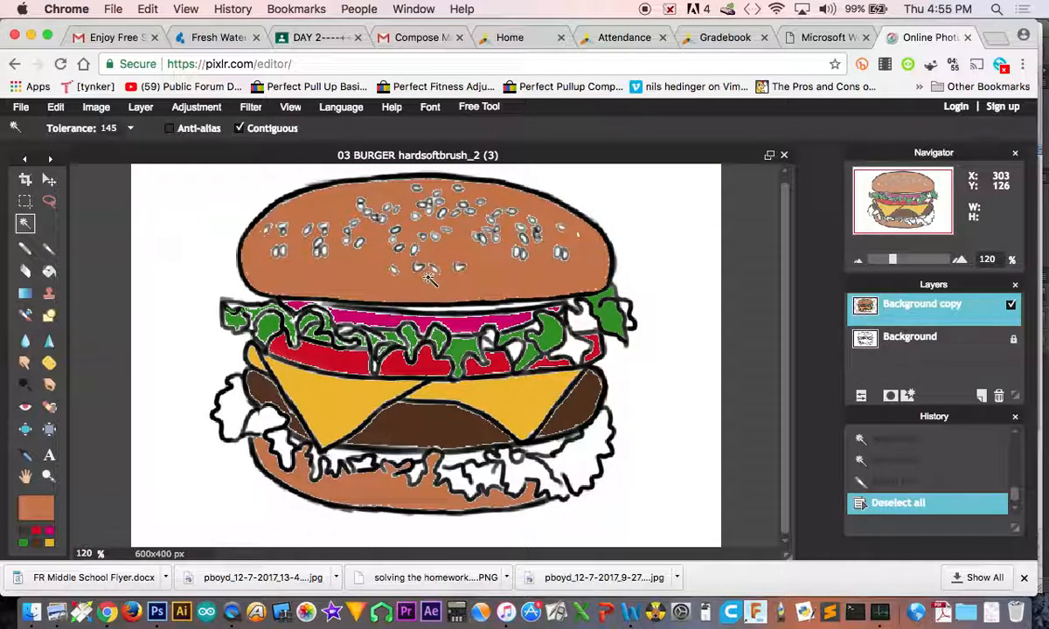
right_click(901, 315)
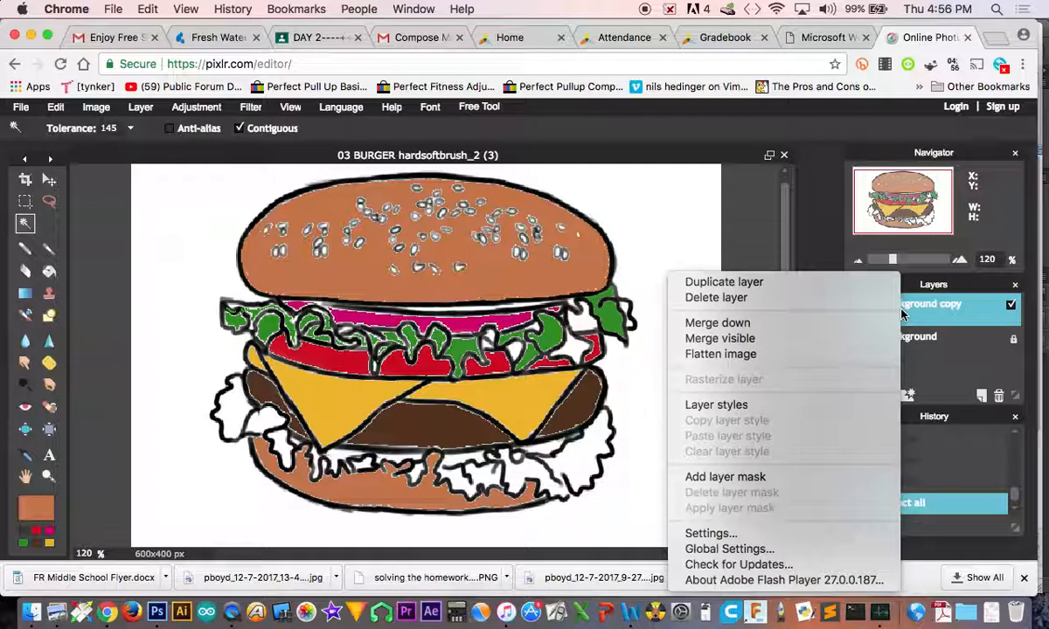
click(789, 288)
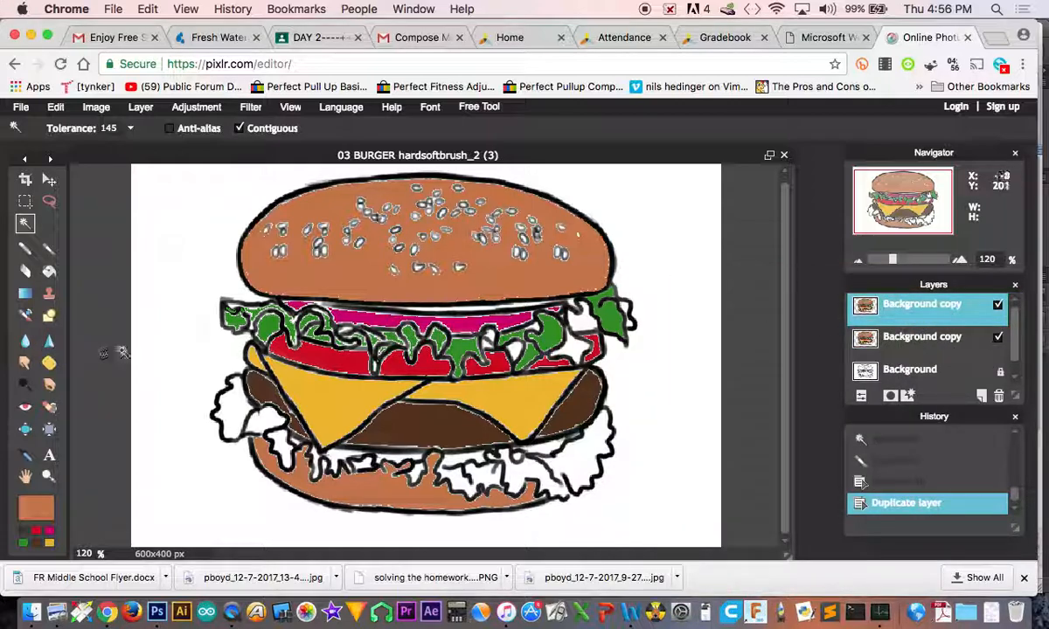
- Select the top bun on the newly duplicated layer with the Wand at tolerance 145
click(27, 458)
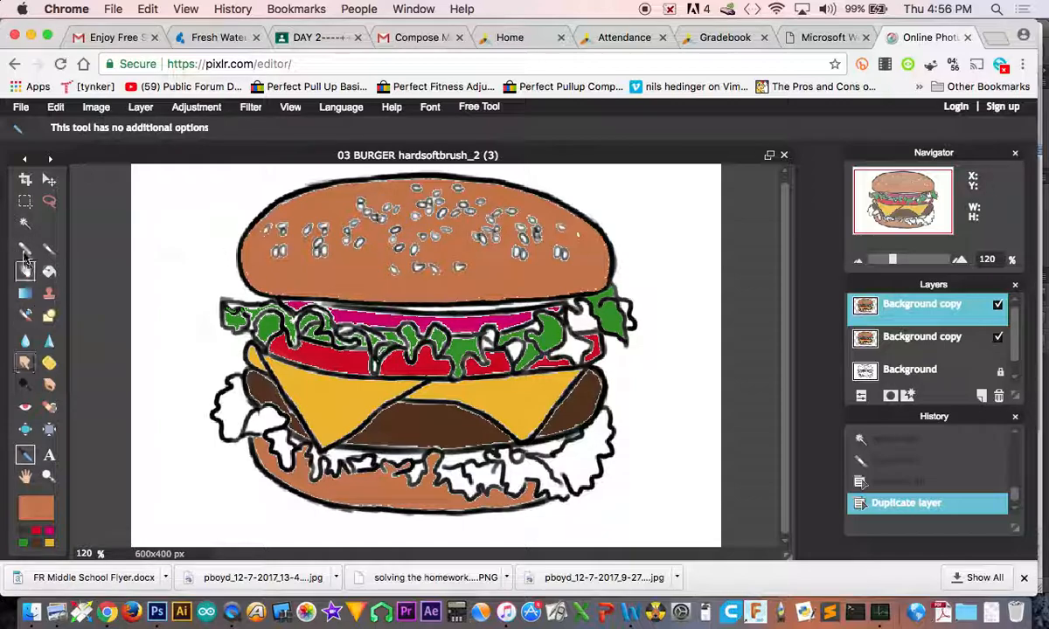
click(26, 224)
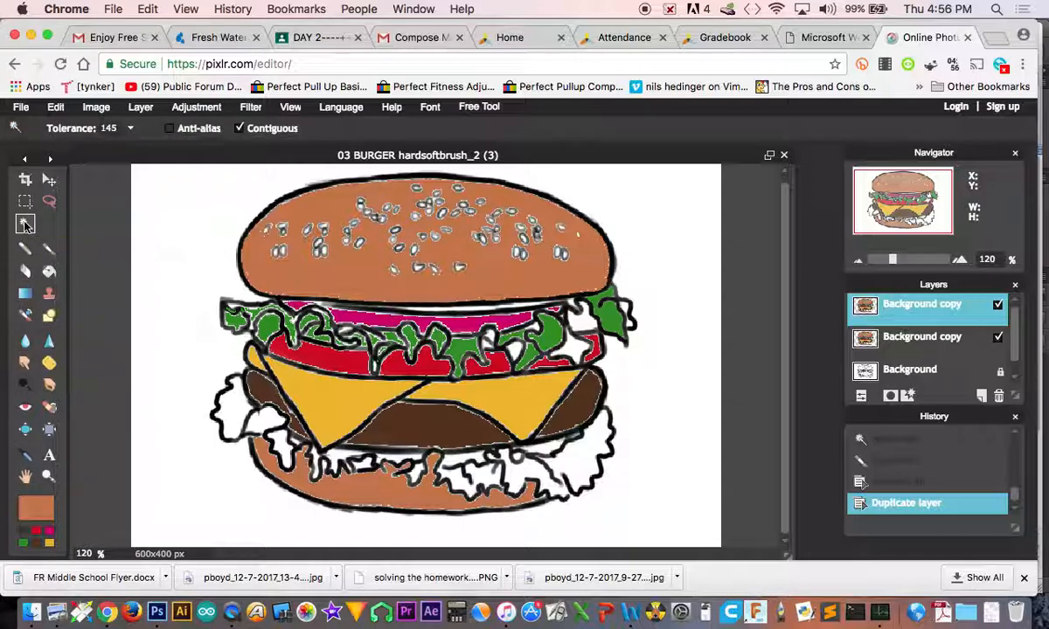
click(360, 274)
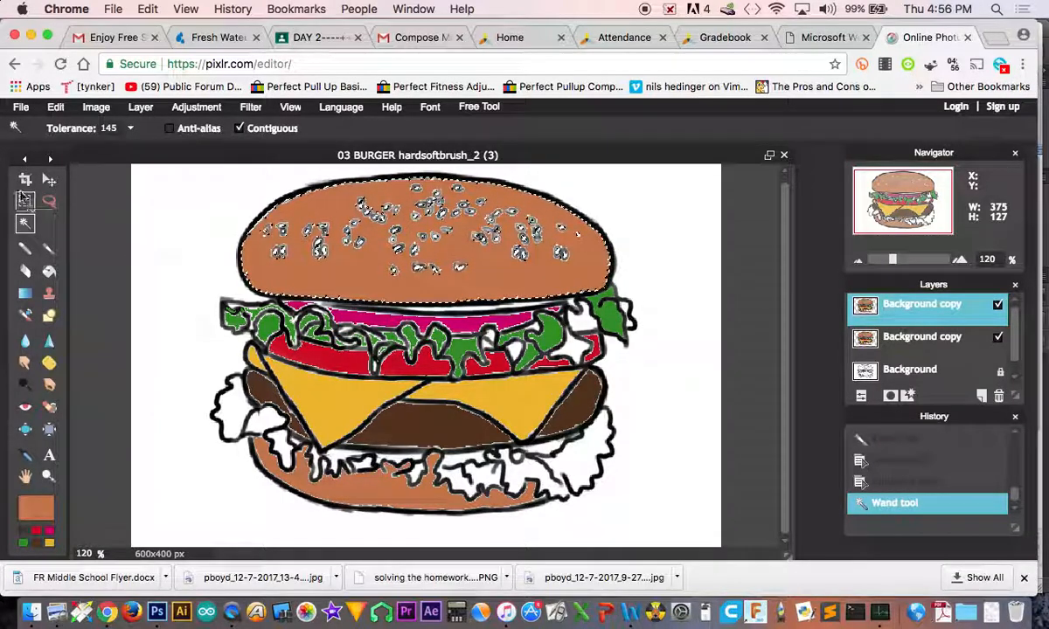
click(49, 250)
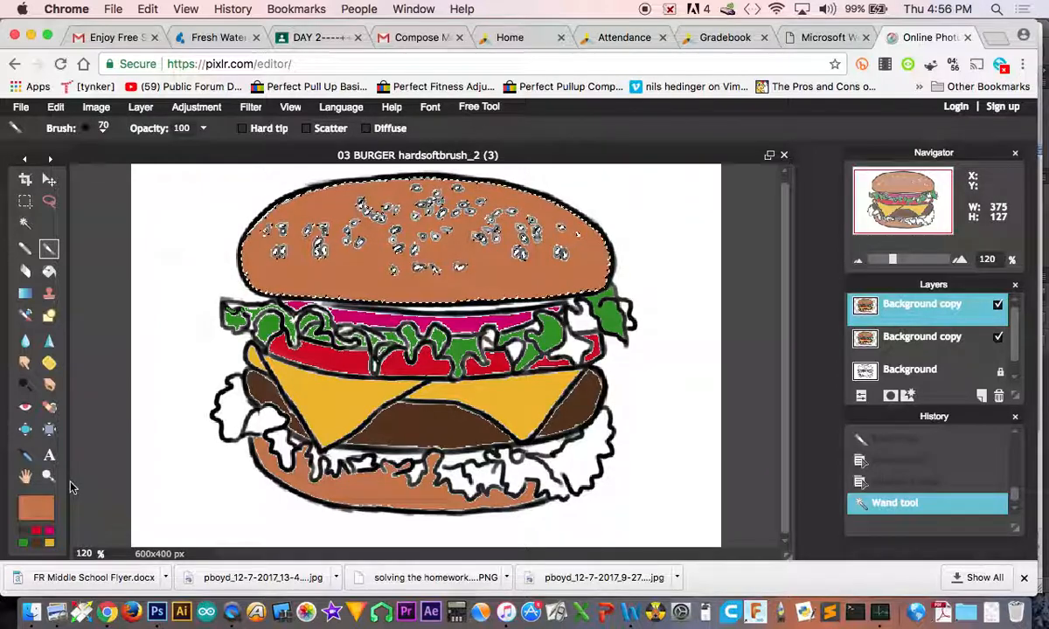
click(36, 507)
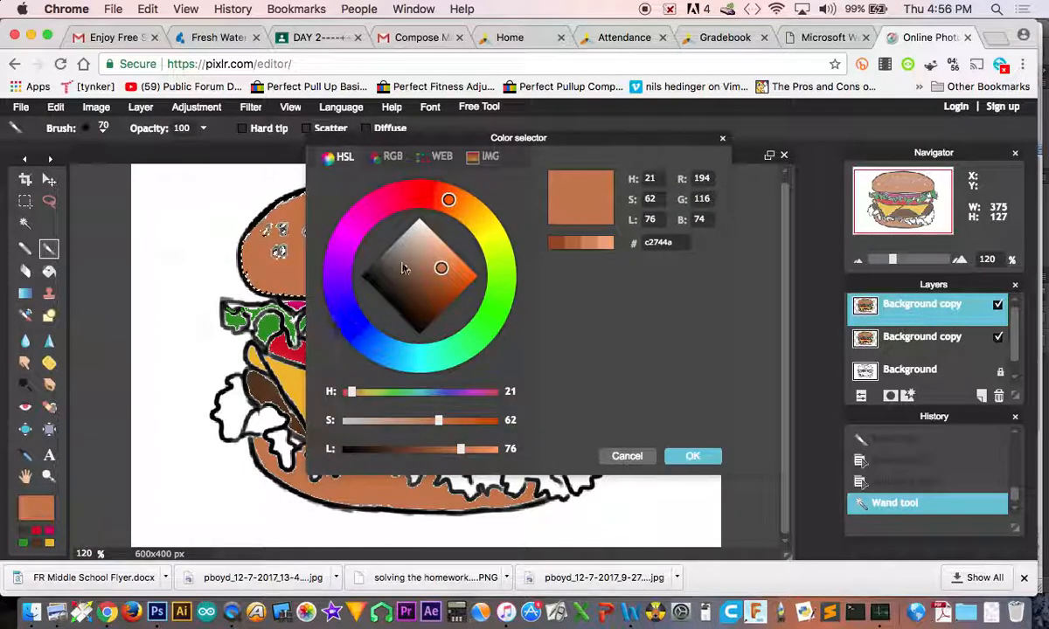
drag(439, 266, 437, 269)
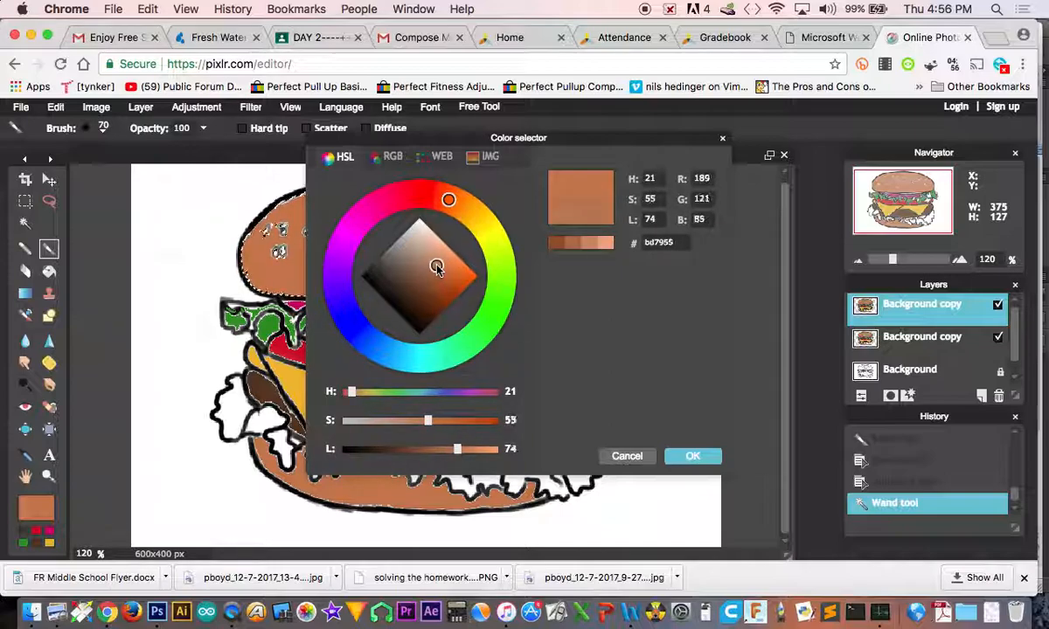
click(626, 458)
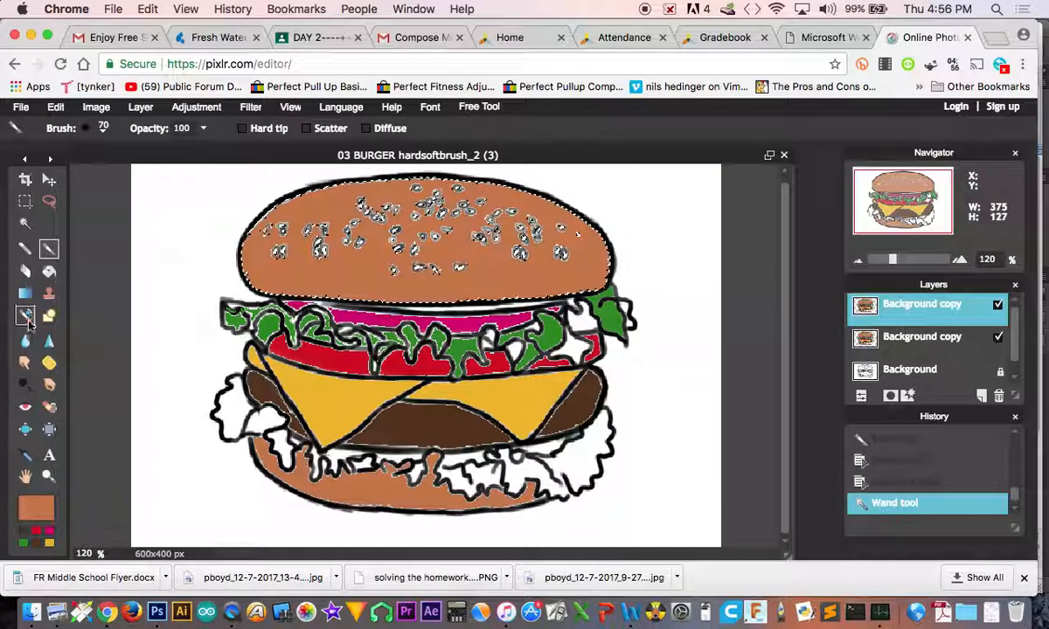
- Derive a lighter tan from the bun's orange-brown and set it as the painting color, #cf9d82
click(24, 456)
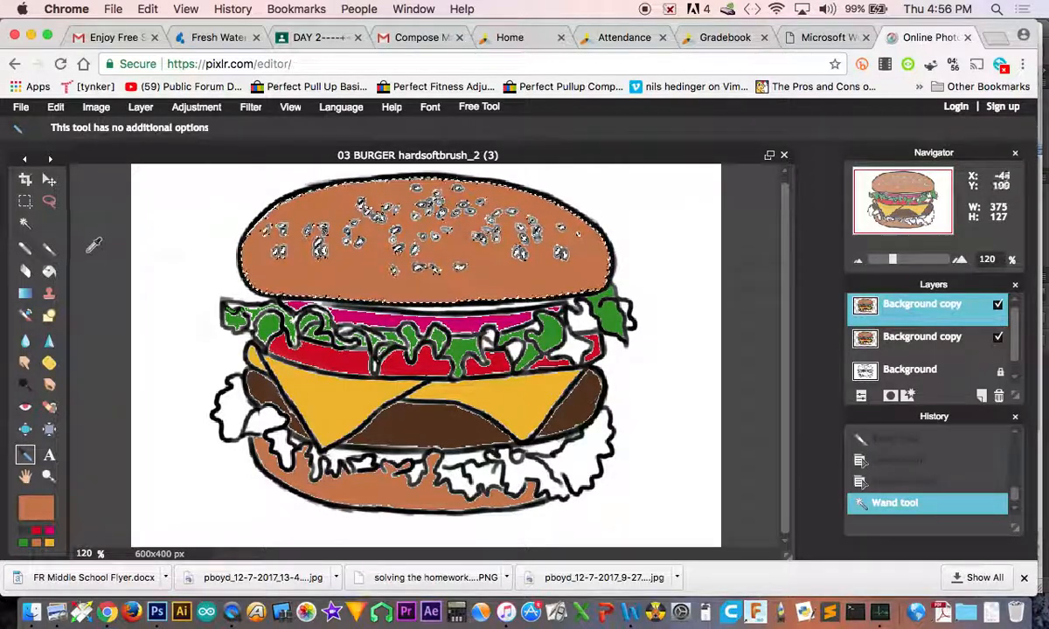
click(37, 507)
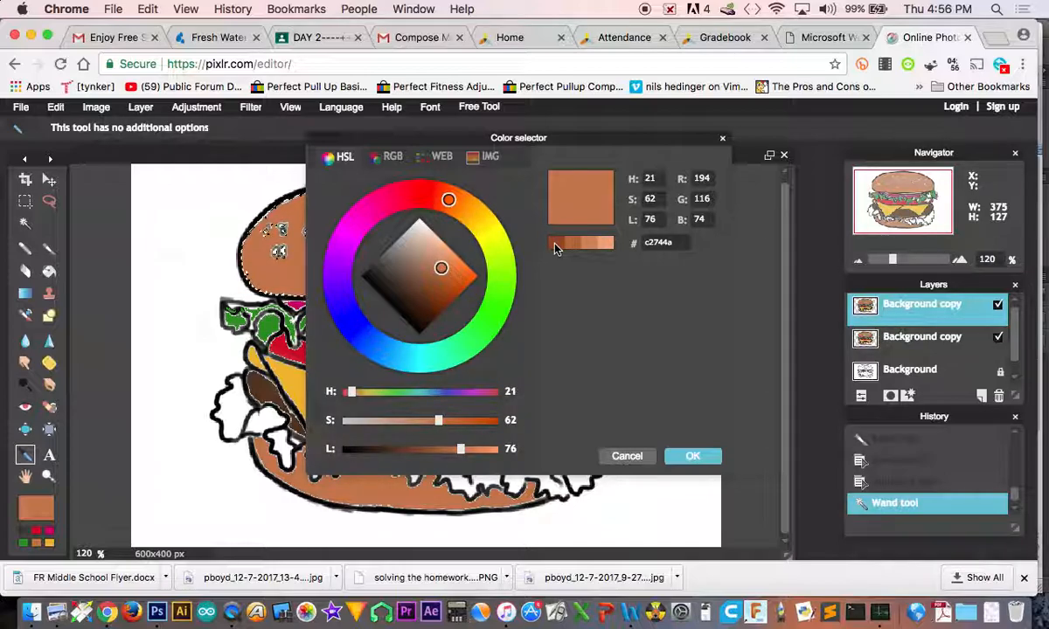
click(597, 249)
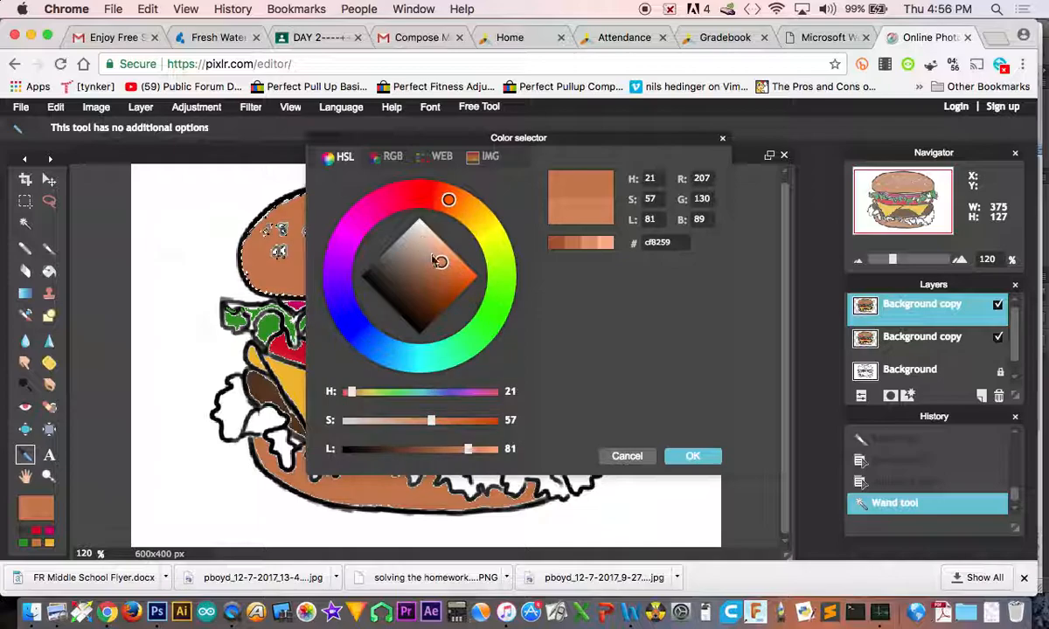
drag(431, 421, 399, 425)
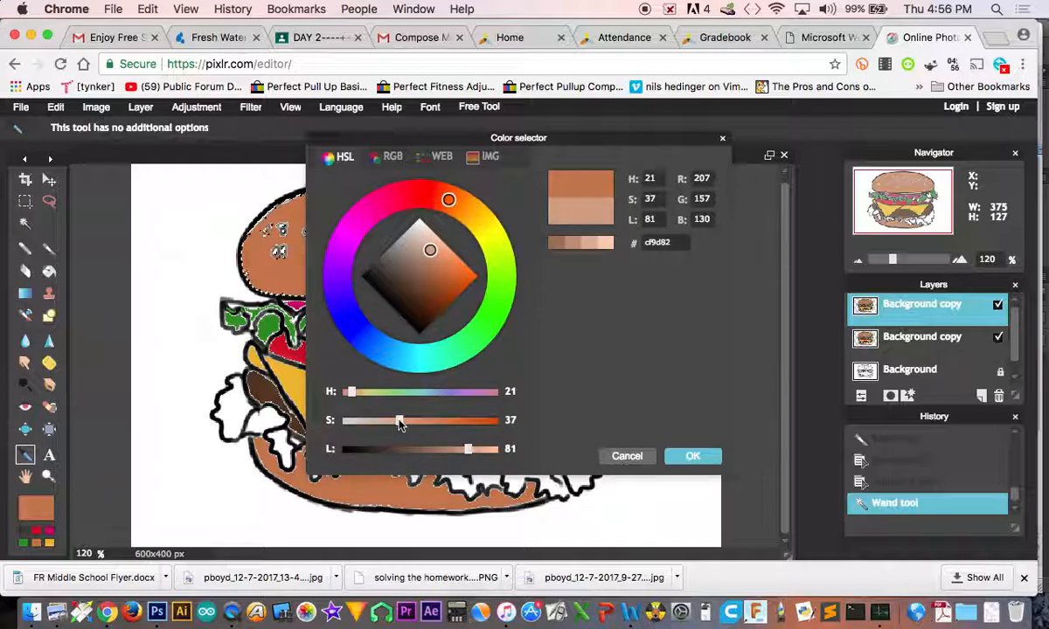
click(693, 456)
- Paint a soft highlight on the upper left of the top bun with the soft 100-size brush at 23 opacity
click(49, 248)
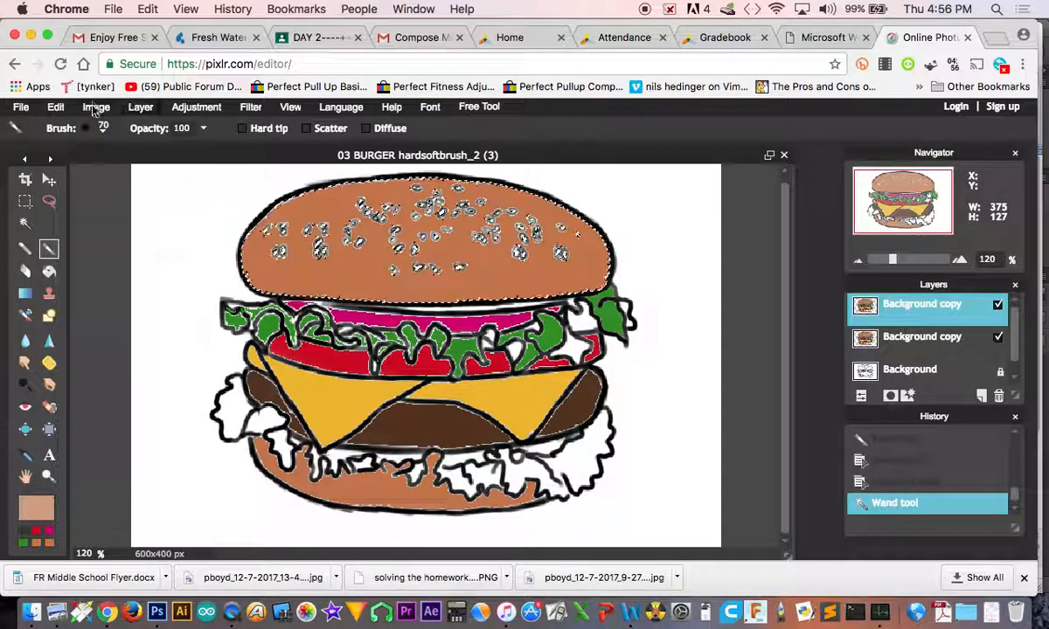
click(103, 128)
click(350, 212)
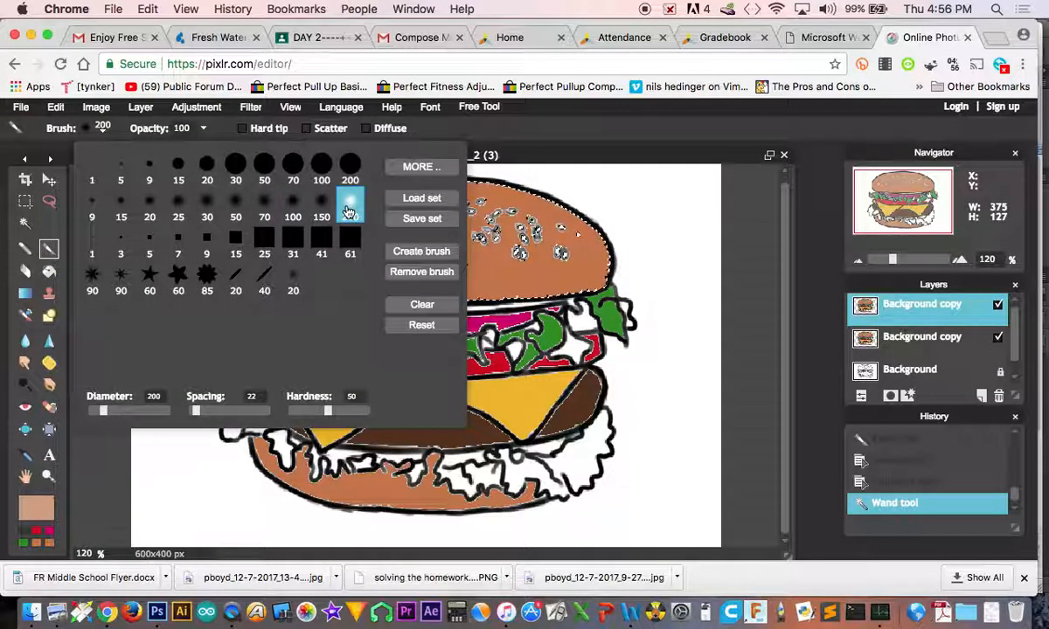
click(293, 213)
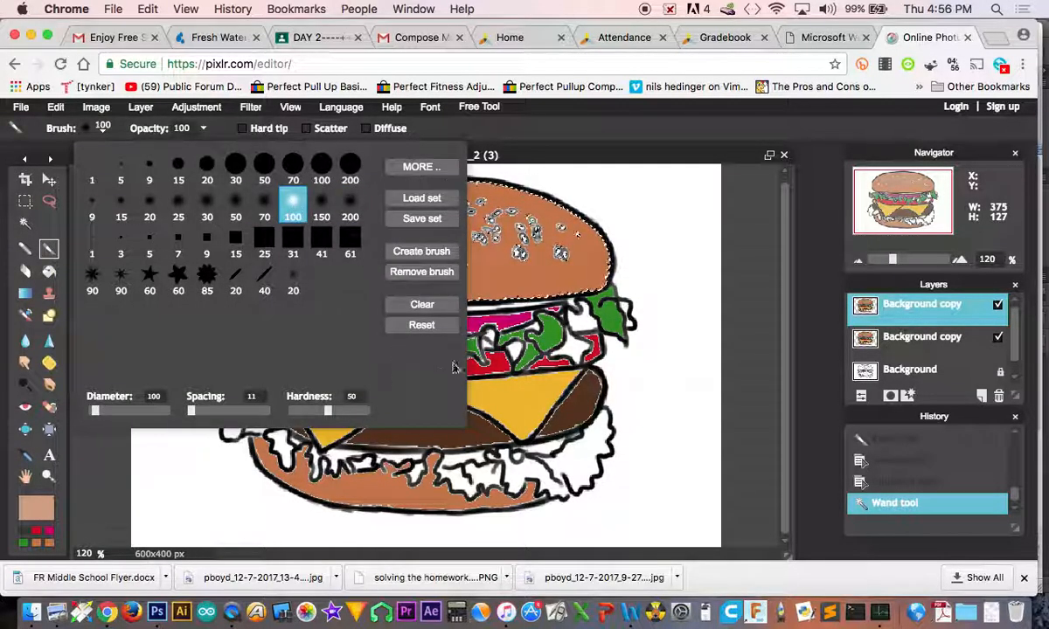
click(633, 232)
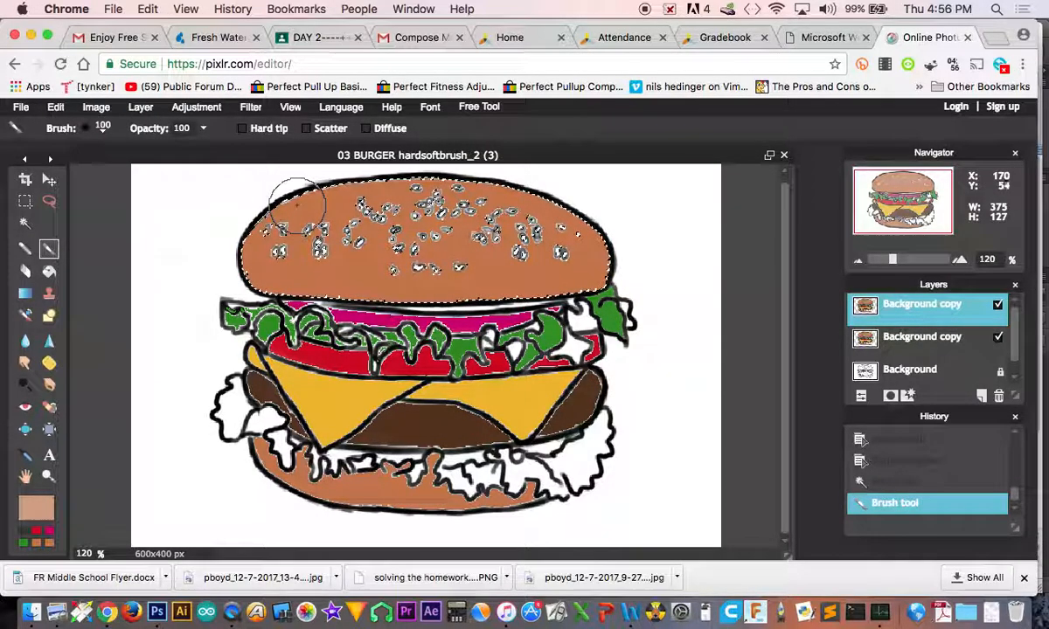
click(203, 128)
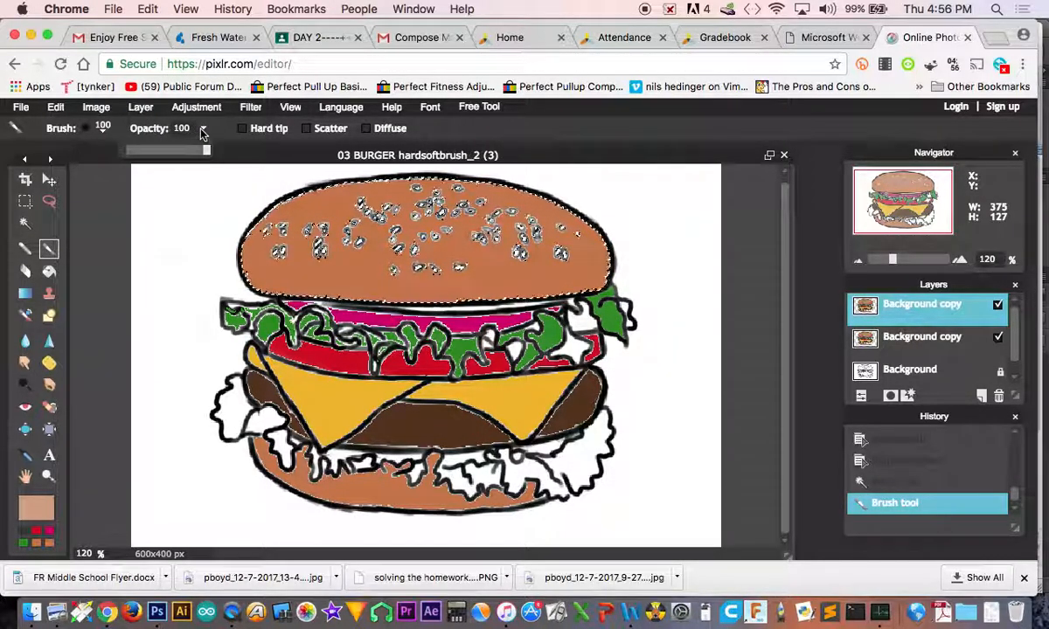
drag(155, 151, 143, 151)
mouse_move(343, 207)
mouse_down()
mouse_move(265, 205)
mouse_move(322, 201)
mouse_move(285, 223)
mouse_move(387, 197)
mouse_move(265, 232)
mouse_move(347, 227)
mouse_move(428, 186)
mouse_move(451, 185)
mouse_move(305, 210)
mouse_up()
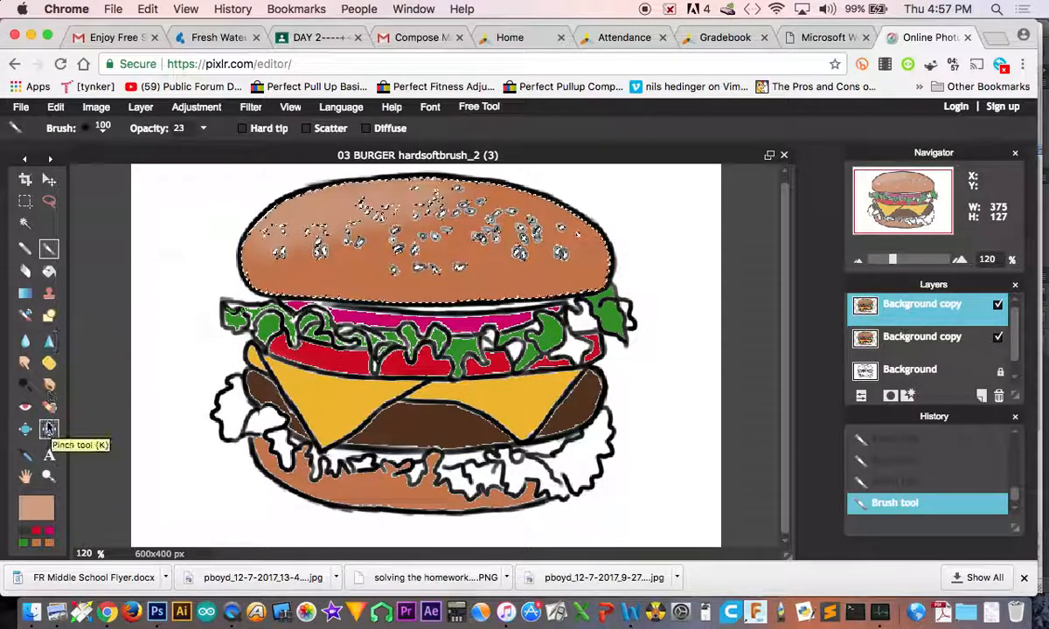
- Lighten the painting color to peach #edb79a
click(37, 507)
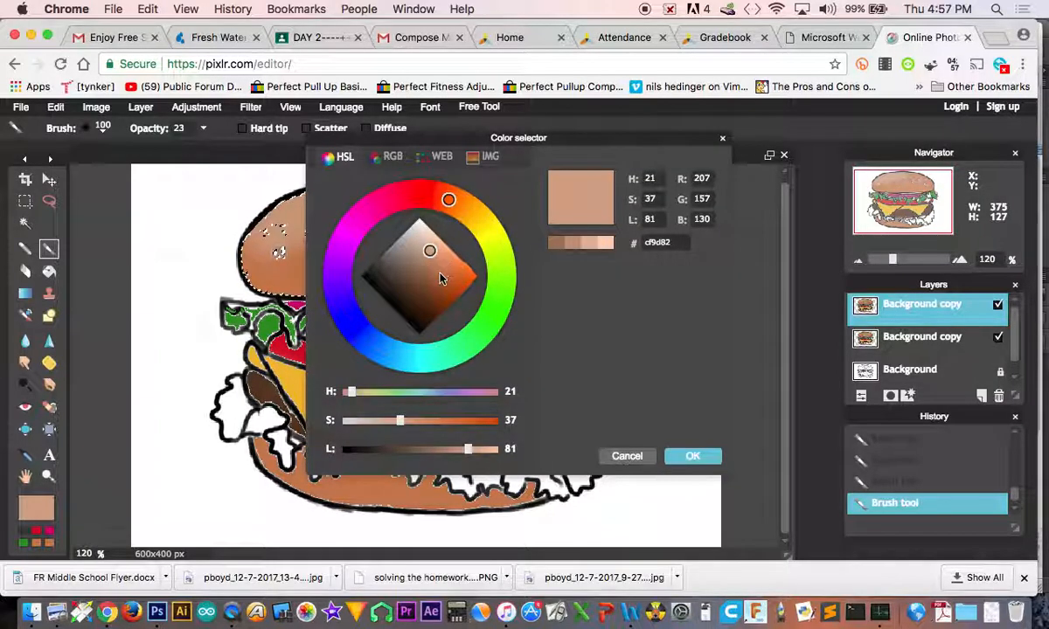
drag(425, 249, 435, 242)
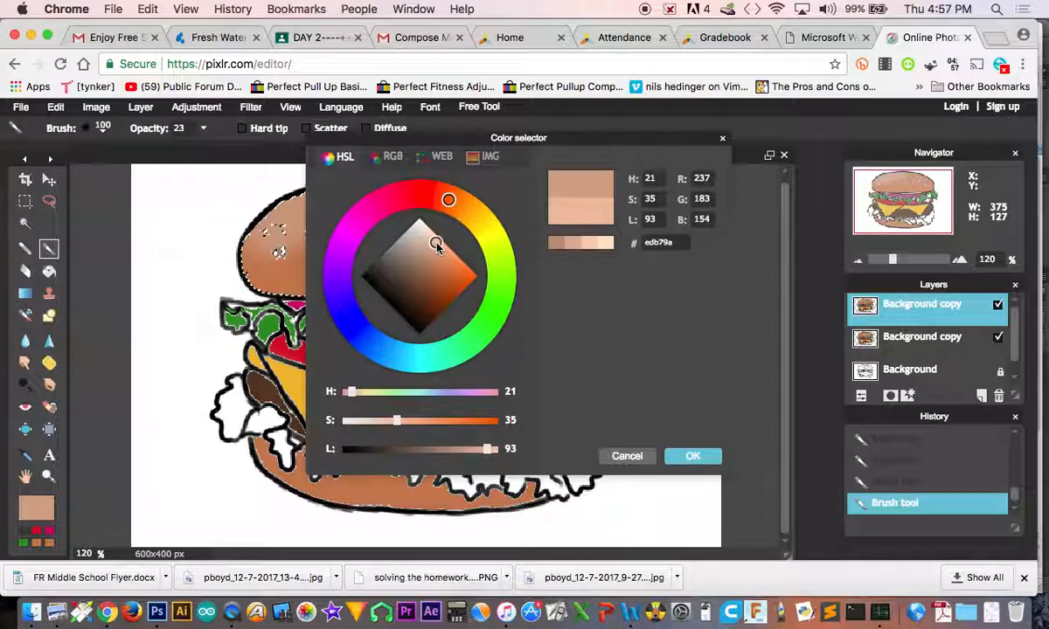
click(687, 463)
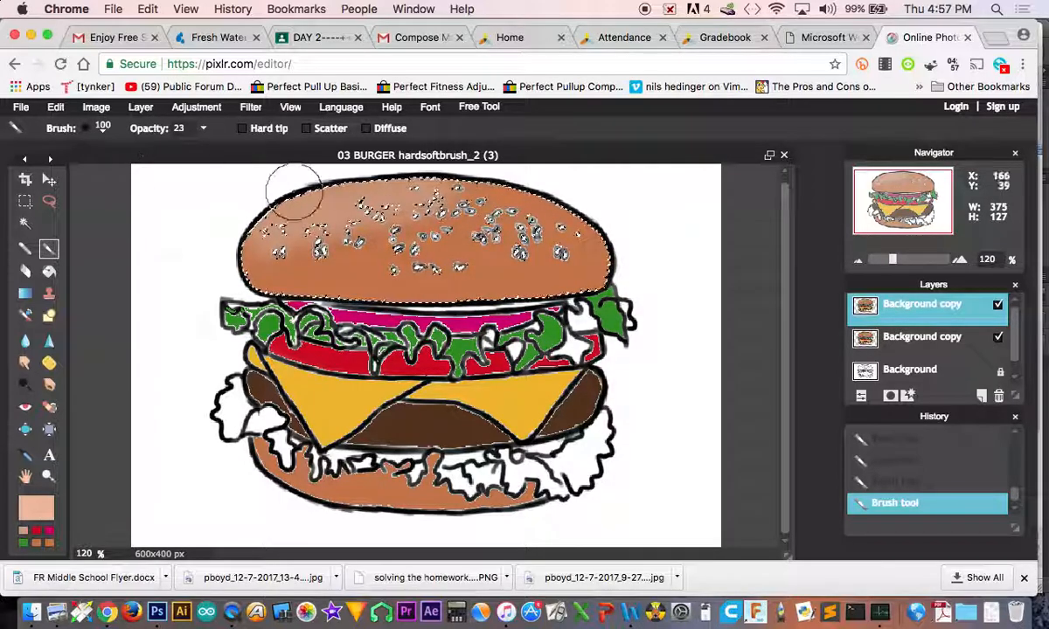
- Reduce the soft brush to size 41 and paint peach highlights across the upper left of the top bun
key(bracketleft)
key(bracketleft)
key(bracketleft)
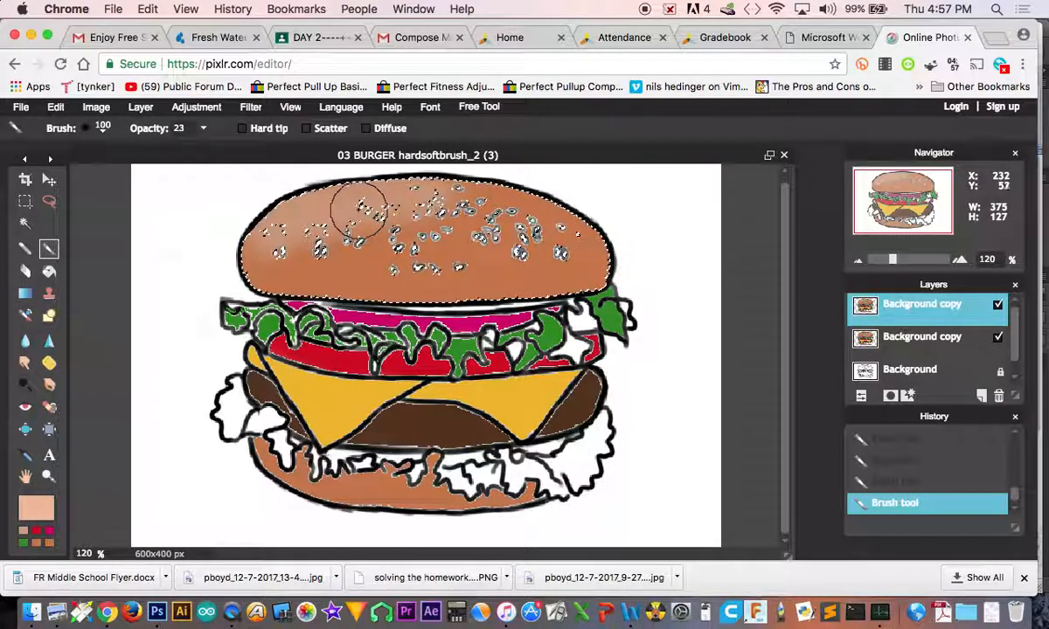
key(bracketright)
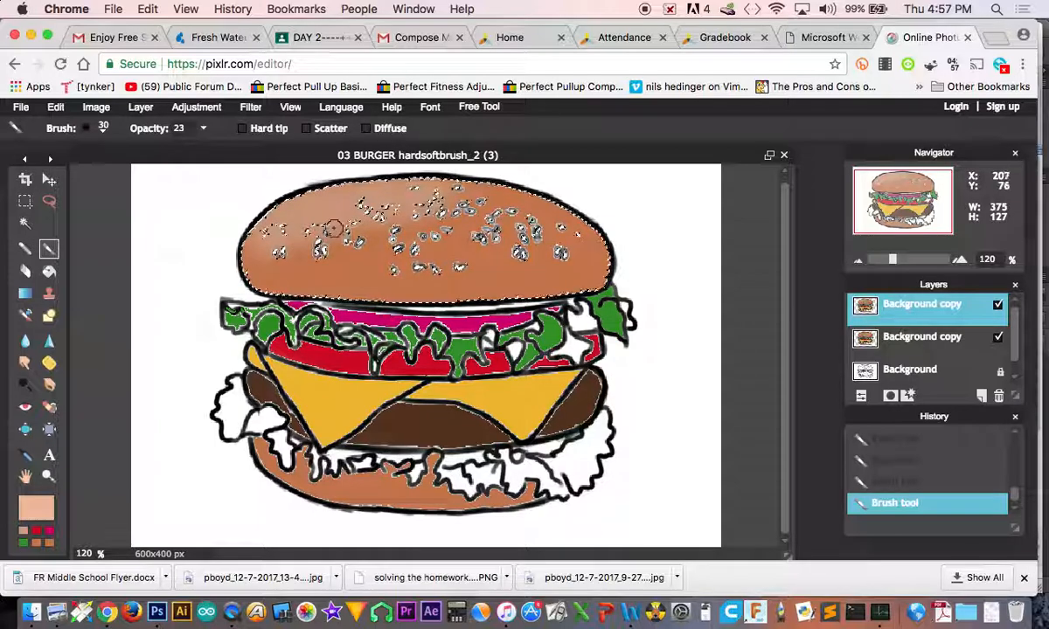
key(bracketleft)
key(bracketleft)
key(bracketleft)
key(bracketleft)
key(bracketleft)
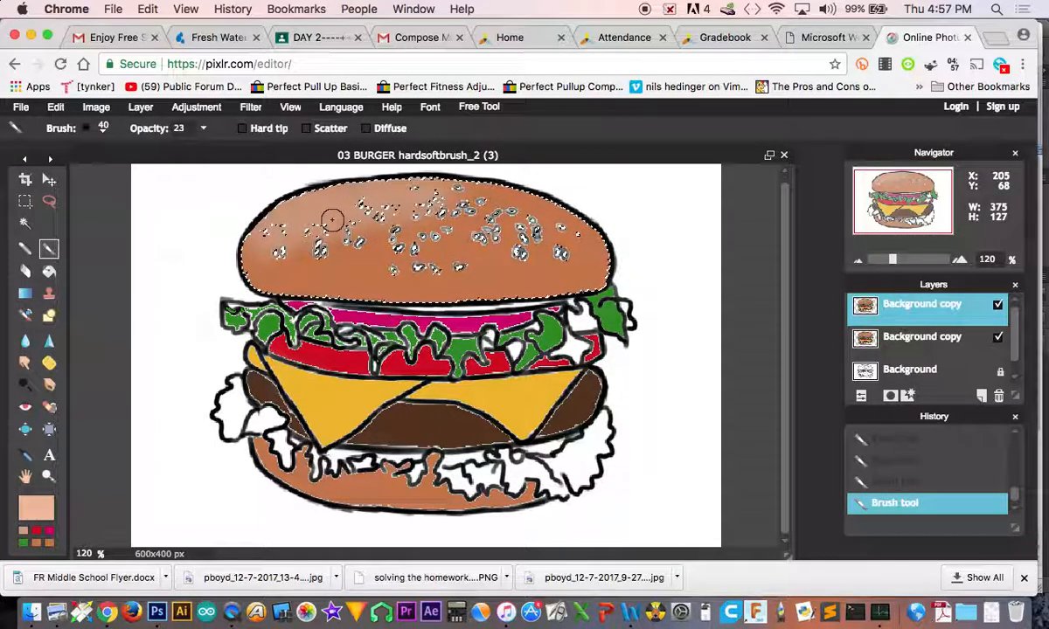
key(bracketright)
key(bracketright)
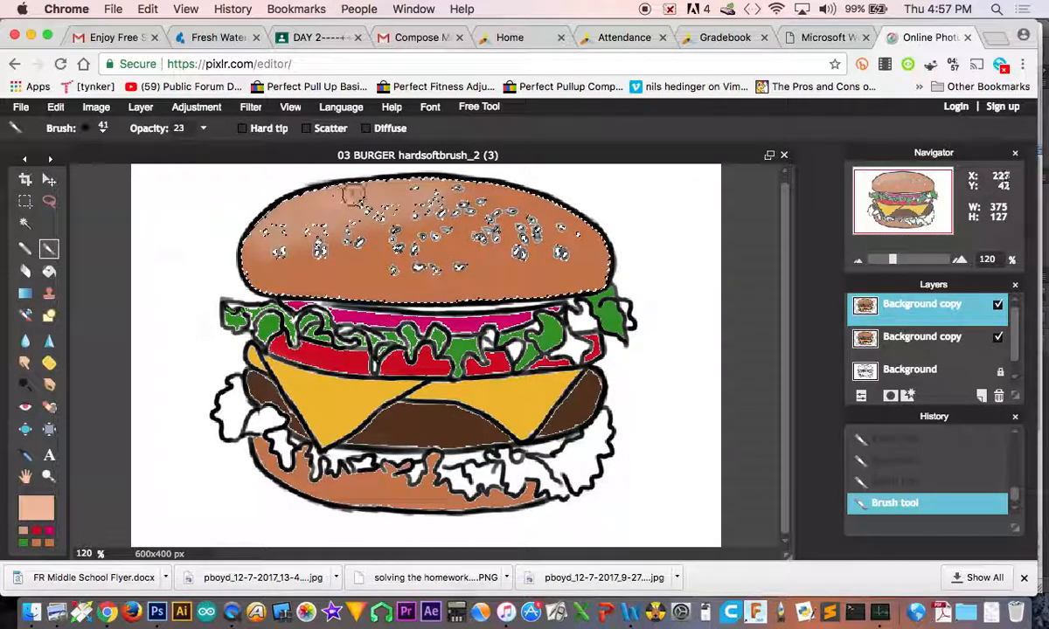
mouse_move(329, 200)
mouse_down()
mouse_move(281, 214)
mouse_move(365, 190)
mouse_move(321, 198)
mouse_move(297, 215)
mouse_up()
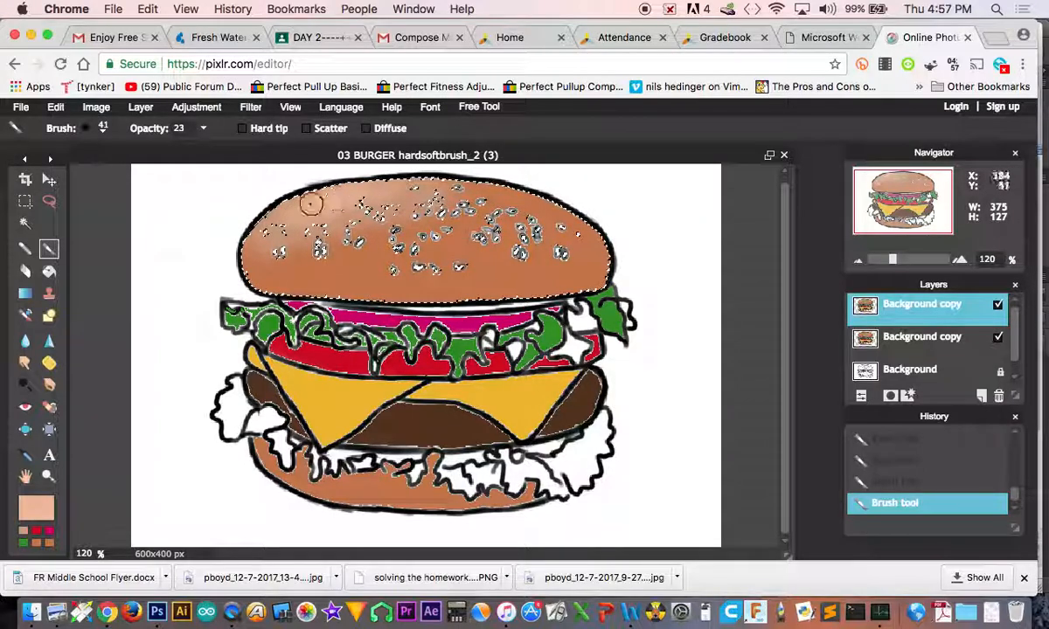
mouse_move(389, 184)
mouse_down()
mouse_move(344, 216)
mouse_move(399, 200)
mouse_move(369, 198)
mouse_up()
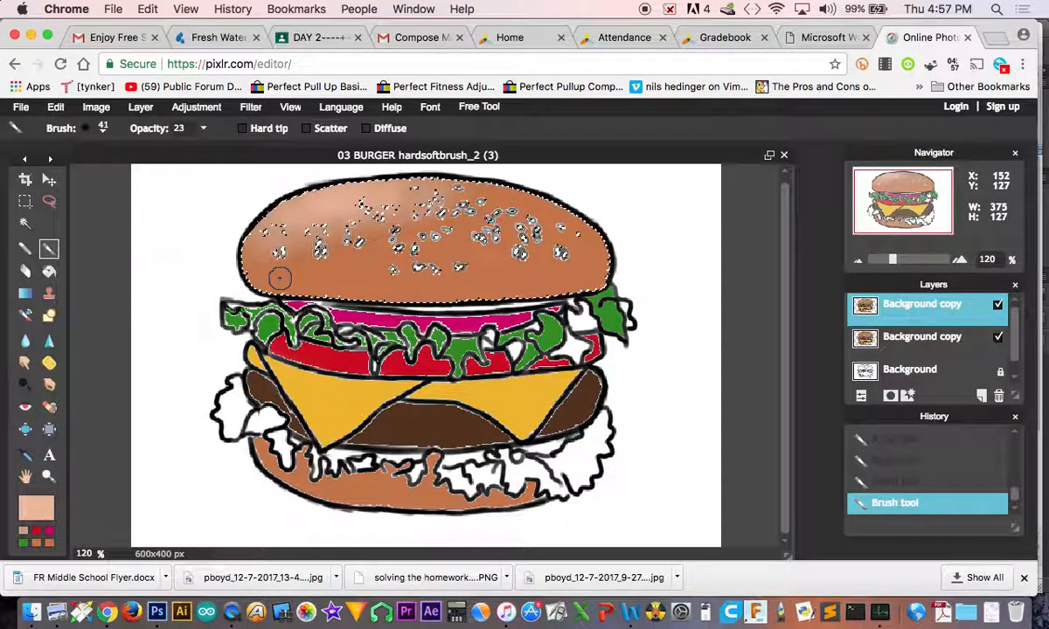
- Sample the bun's orange-brown and darken it to brown #965027 as the painting color
click(36, 507)
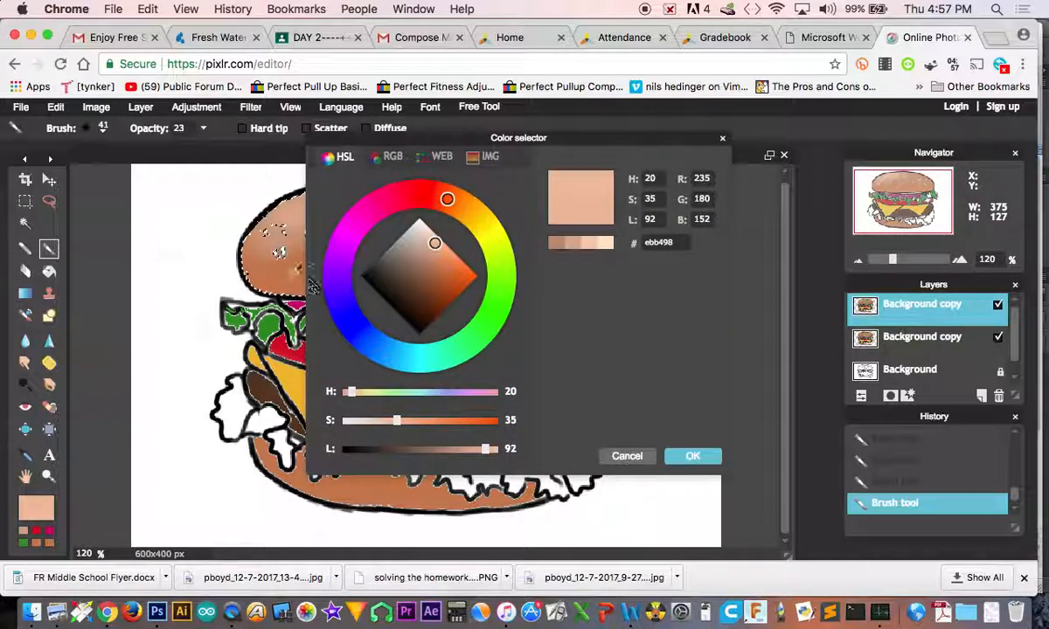
click(289, 267)
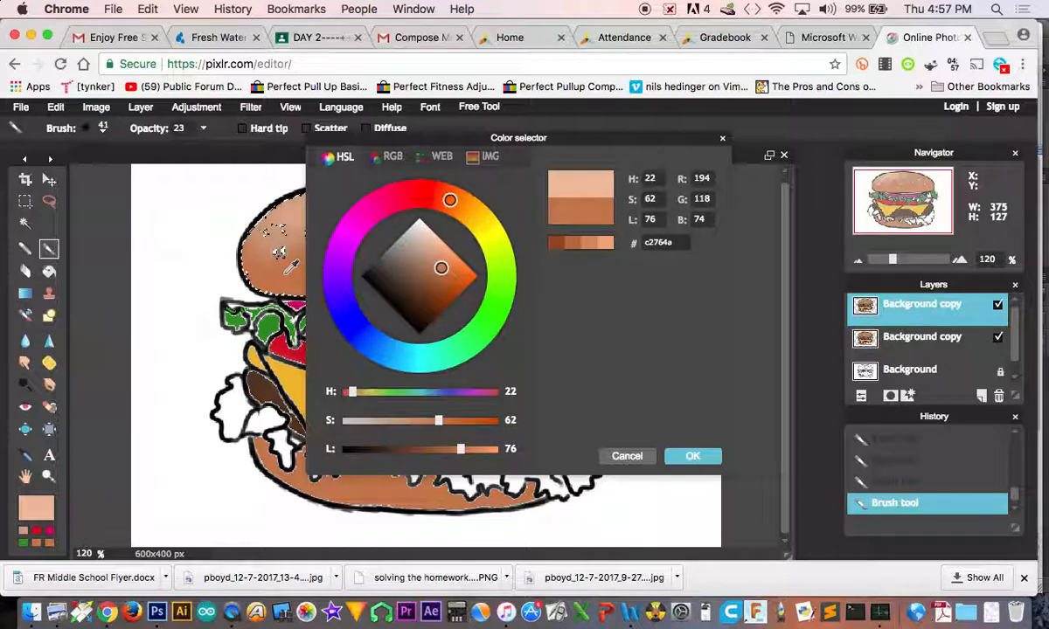
click(440, 286)
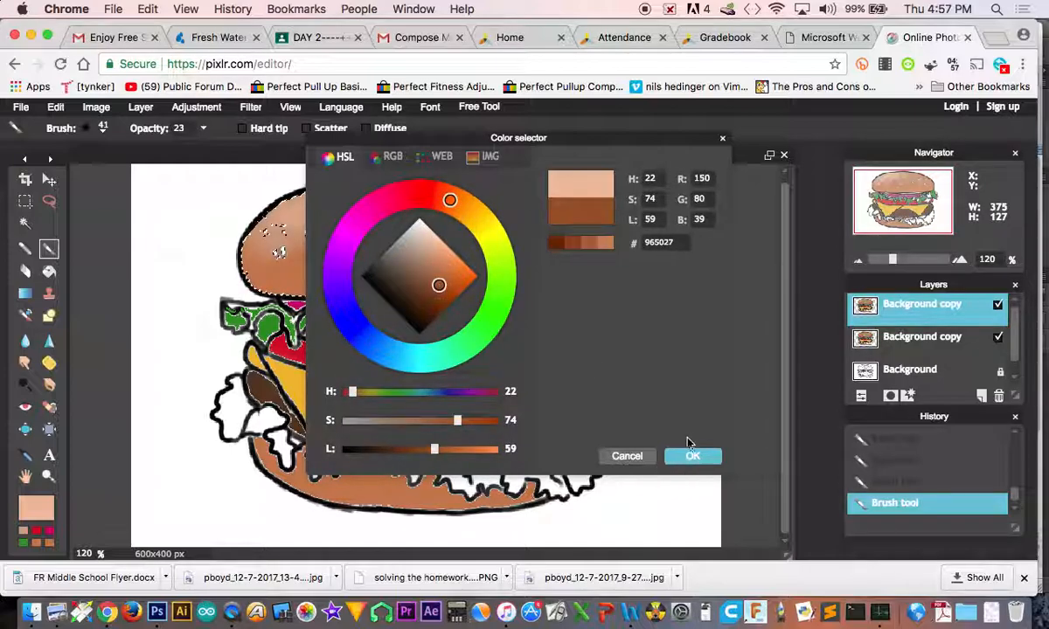
click(691, 454)
- Paint a soft shadow along the right and lower edges of the top bun, enlarging the brush to 121 and up to 161
key(])
key(])
key(])
key(])
key(])
key(])
key(])
key(])
key(])
key(])
key(])
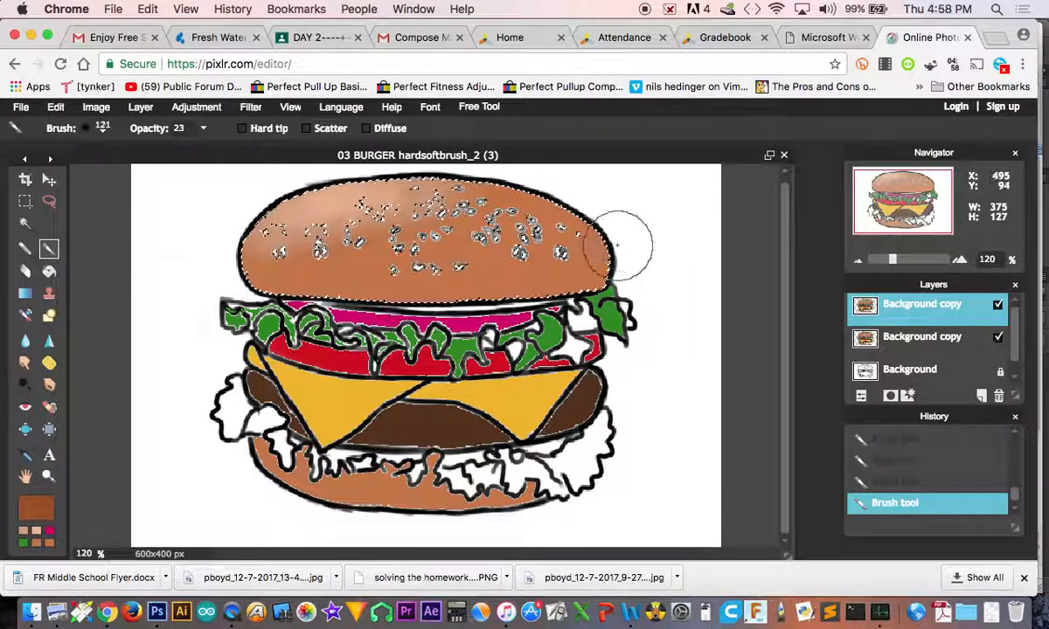
mouse_move(632, 272)
mouse_down()
mouse_move(600, 290)
mouse_move(594, 238)
mouse_move(619, 260)
mouse_move(608, 283)
mouse_move(542, 298)
mouse_up()
key(])
key(])
key(])
key(])
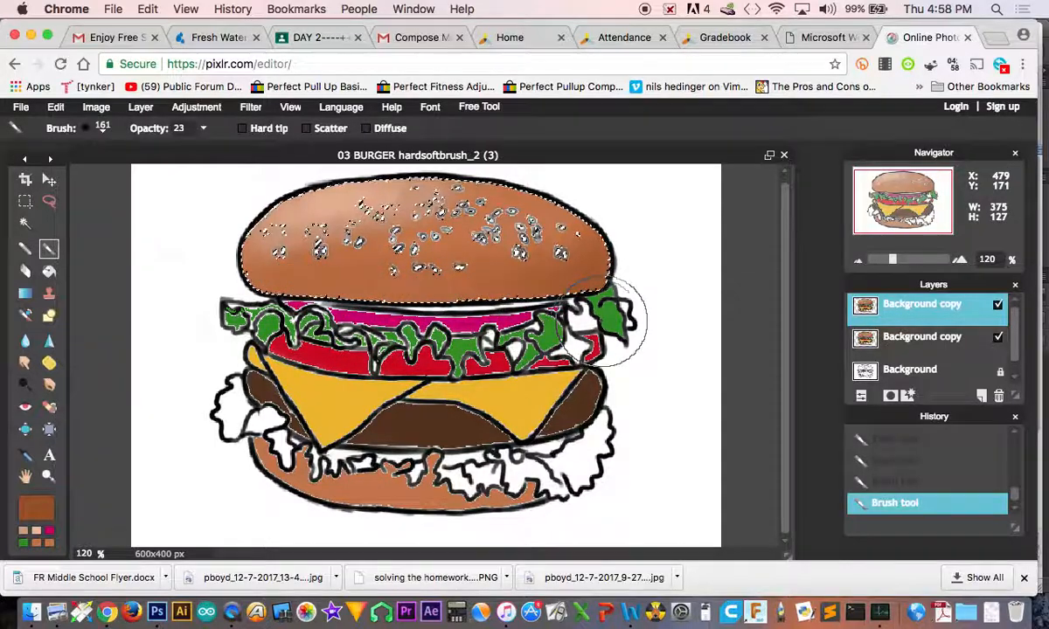
- Darken the painting color to #662000 and deepen the soft shadow along the top bun's lower right edge
click(35, 508)
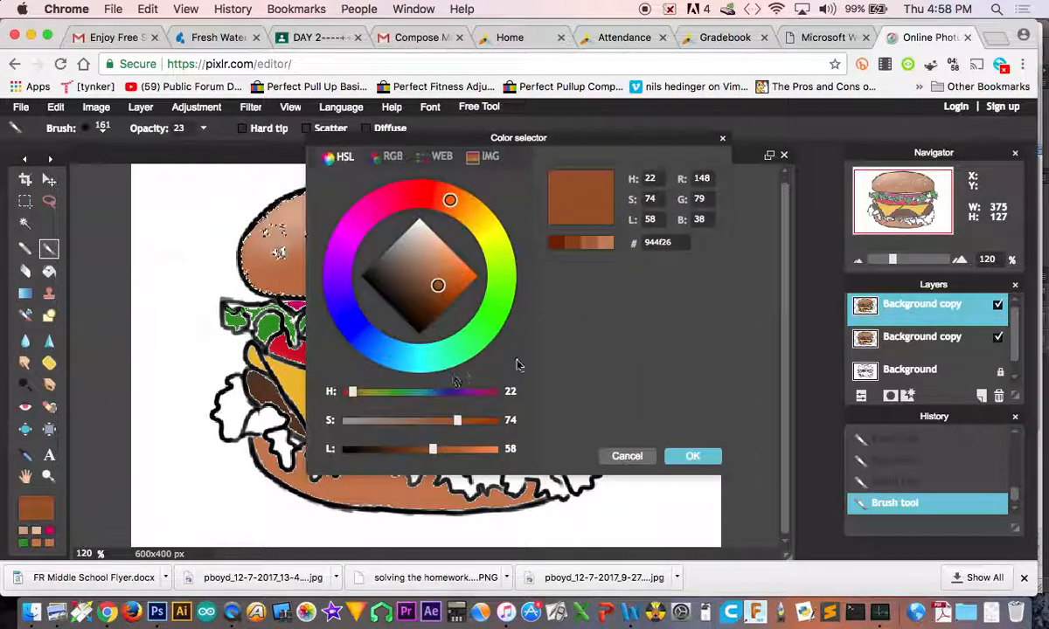
click(559, 247)
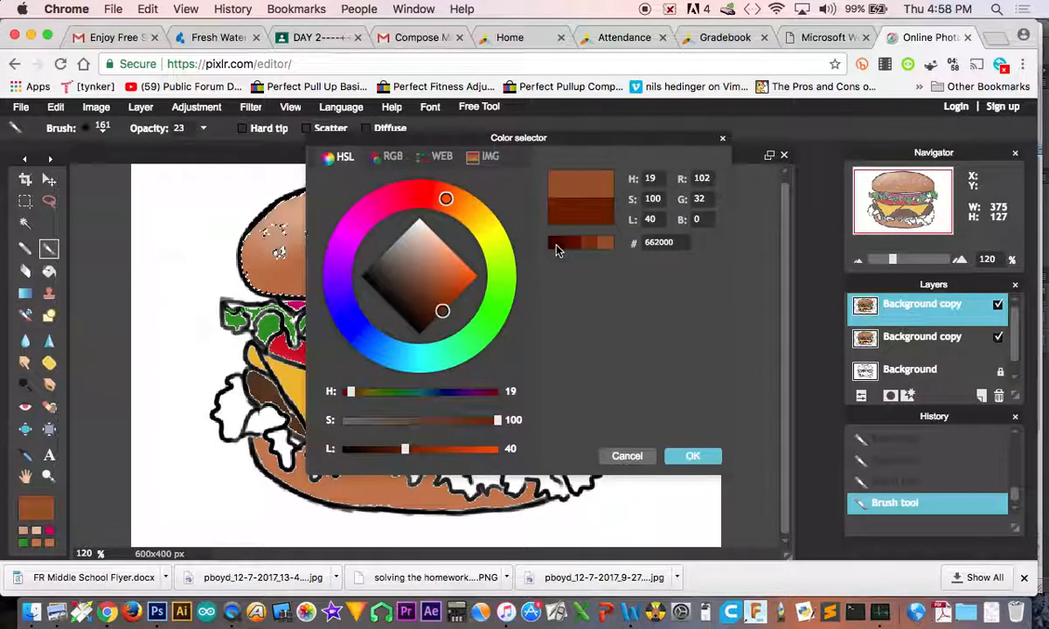
click(692, 457)
mouse_move(627, 307)
mouse_down()
mouse_move(600, 382)
mouse_move(626, 294)
mouse_move(483, 312)
mouse_move(316, 307)
mouse_move(403, 321)
mouse_move(583, 311)
mouse_move(358, 328)
mouse_move(549, 308)
mouse_move(583, 321)
mouse_move(551, 321)
mouse_up()
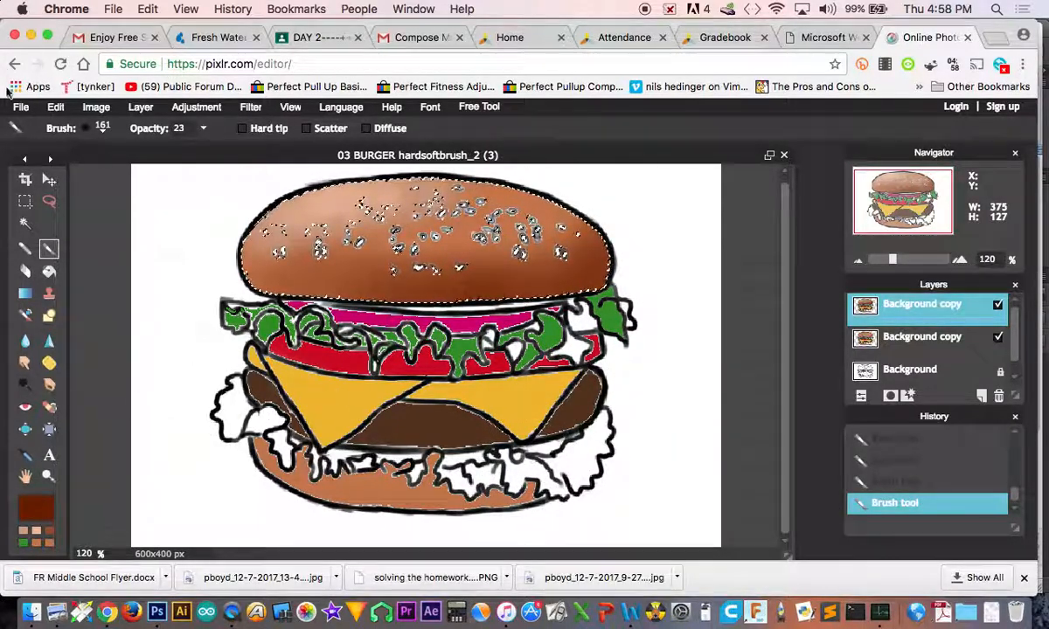
- Try to select the bottom bun with the Wand at tolerance 145 and clear the selection
click(25, 223)
click(365, 492)
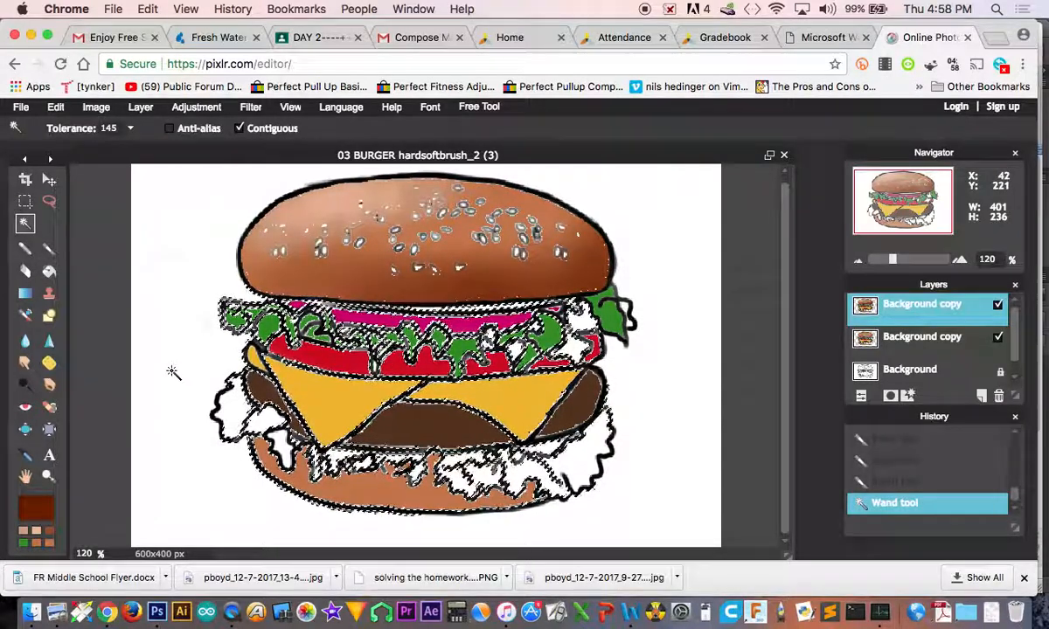
click(181, 281)
right_click(164, 276)
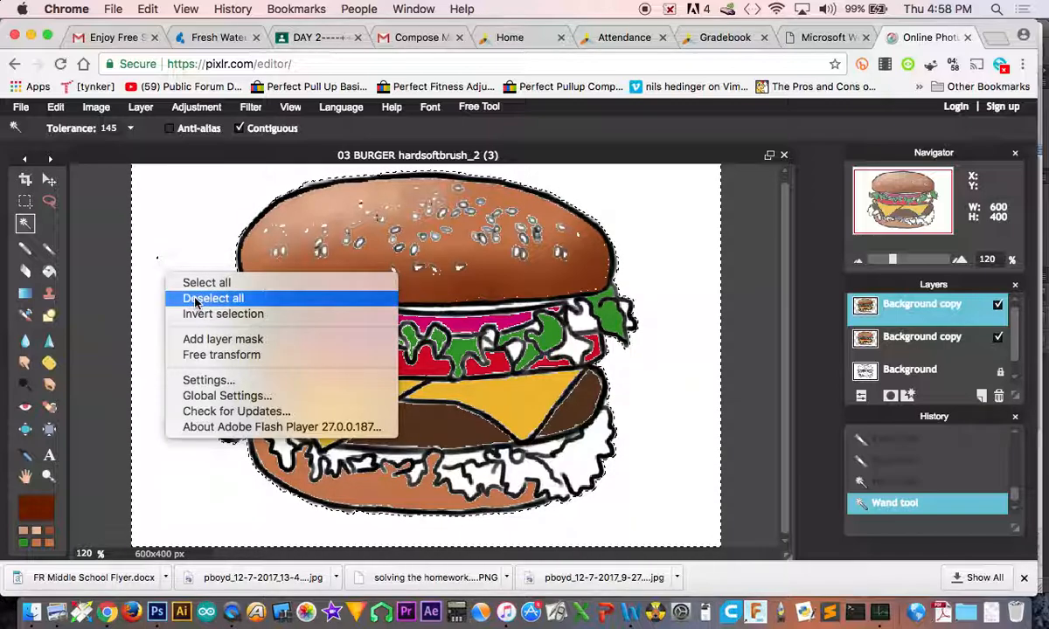
click(200, 298)
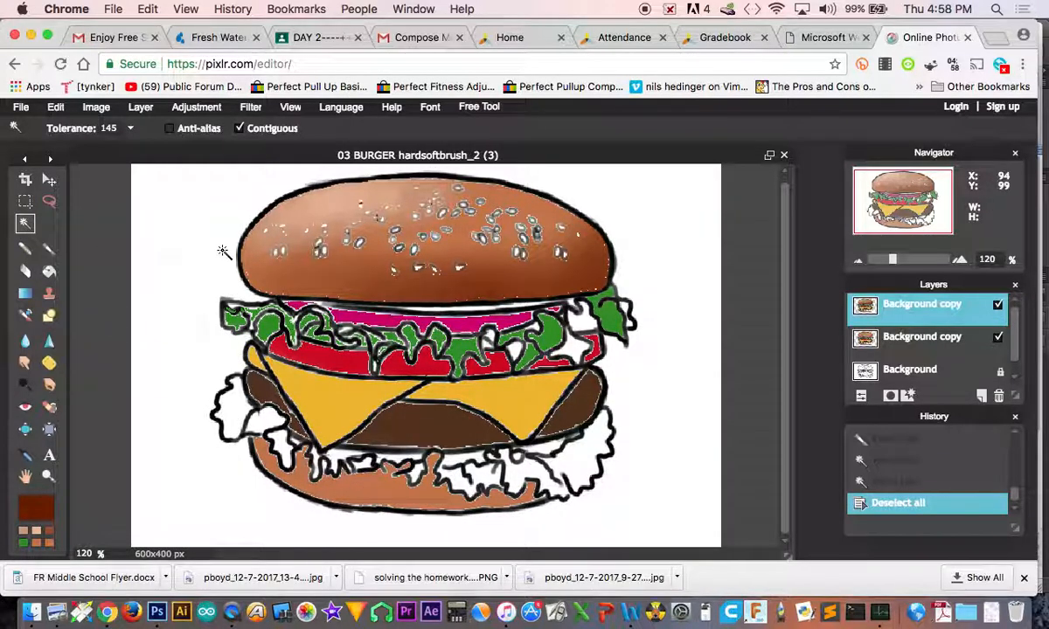
click(438, 508)
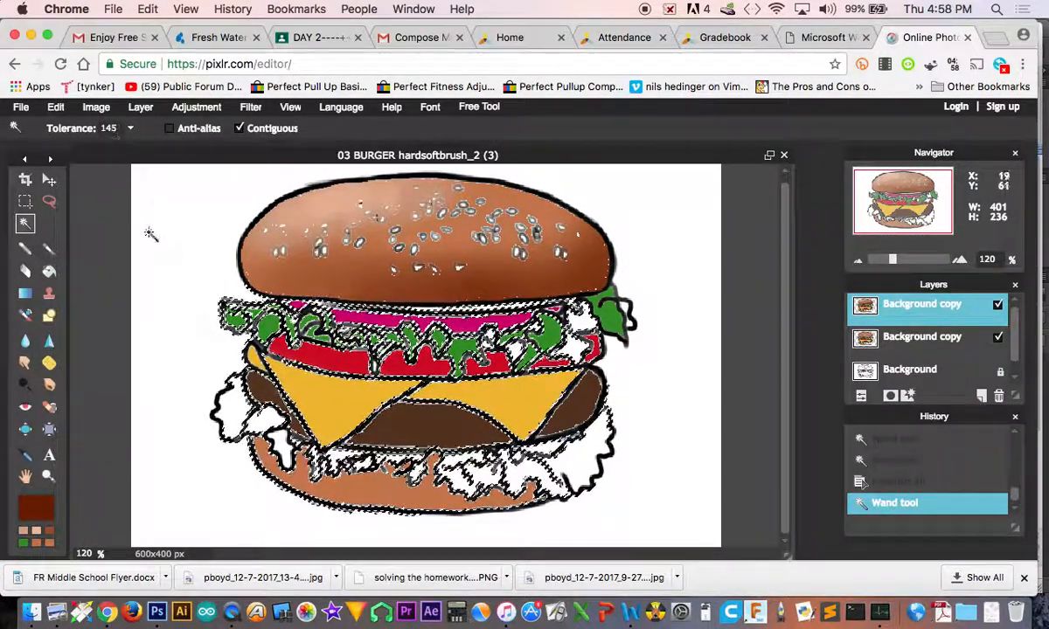
right_click(160, 294)
click(188, 316)
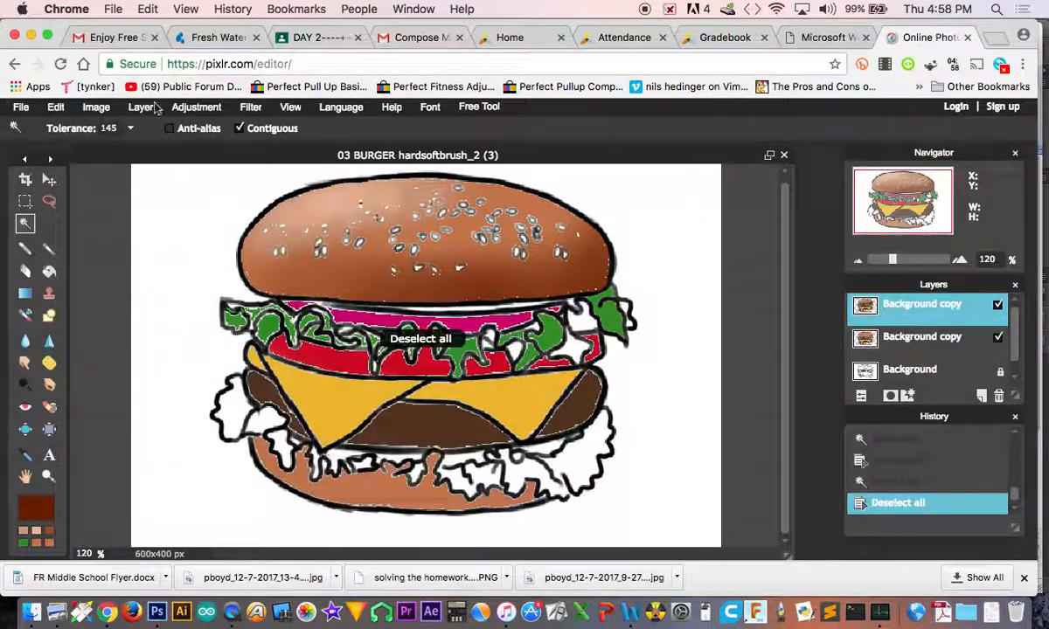
- Select the bottom bun with the Wand at tolerance 71 and set the Brush color to reddish brown #732e10
click(131, 130)
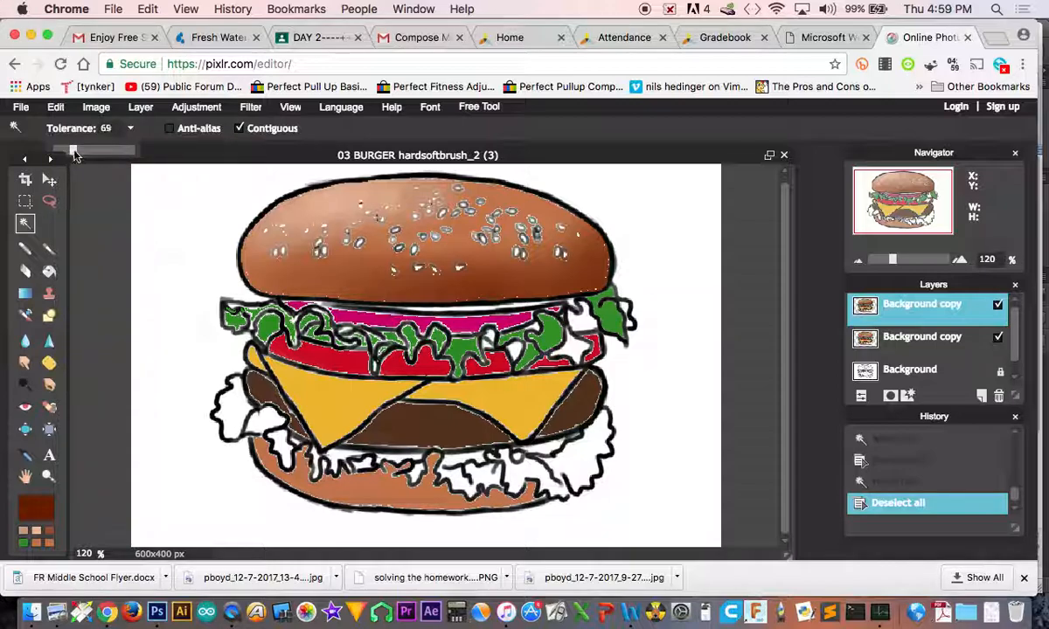
click(386, 486)
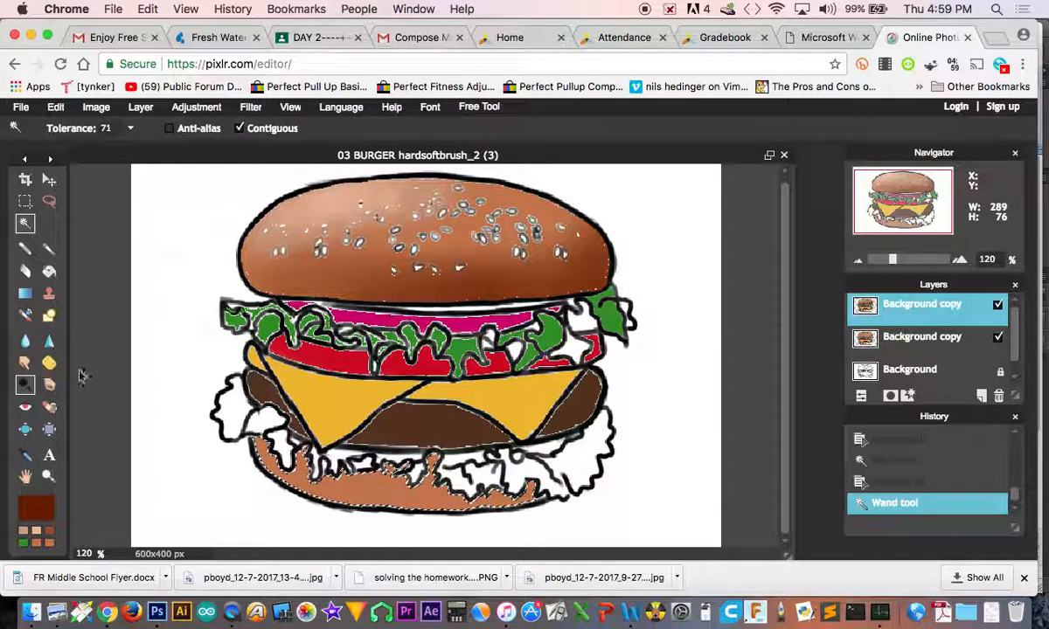
click(49, 250)
click(35, 505)
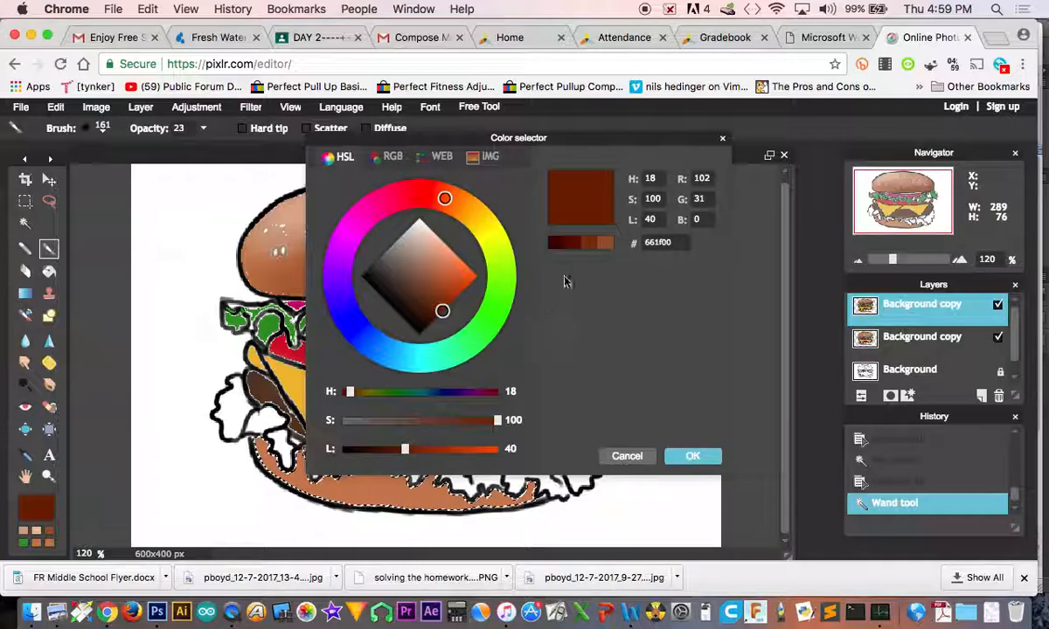
click(590, 246)
click(690, 457)
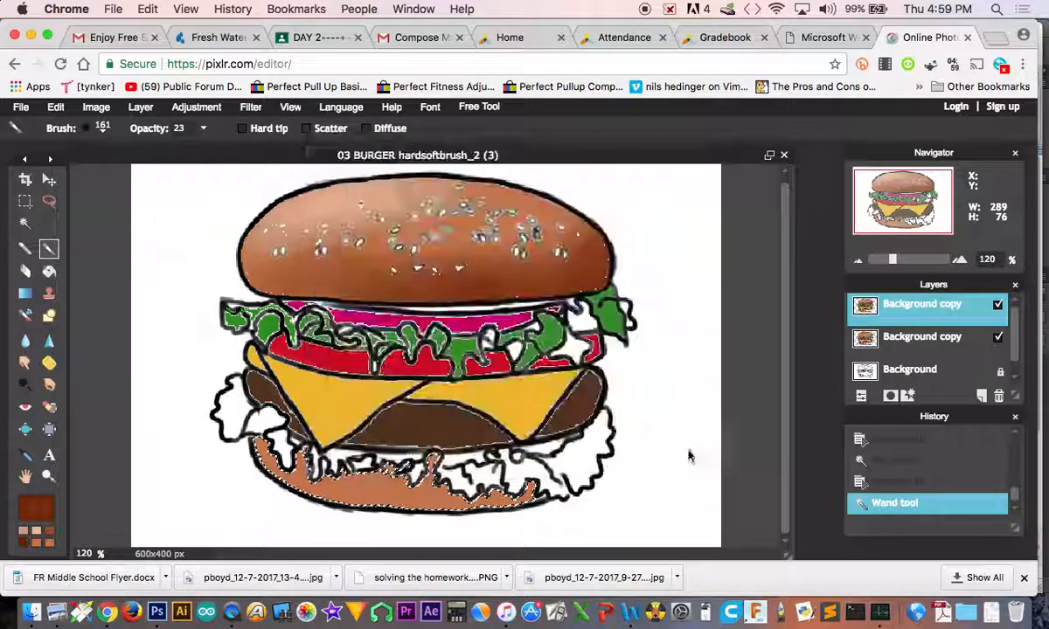
- Shade the bottom bun with soft reddish-brown strokes, starting at brush size 161 and reducing it to 51
mouse_move(574, 492)
mouse_down()
mouse_move(525, 501)
mouse_move(568, 499)
mouse_move(497, 499)
mouse_move(397, 521)
mouse_move(453, 518)
mouse_move(271, 516)
mouse_move(526, 527)
mouse_move(299, 522)
mouse_move(435, 522)
mouse_up()
key(bracketleft)
key(bracketleft)
key(bracketleft)
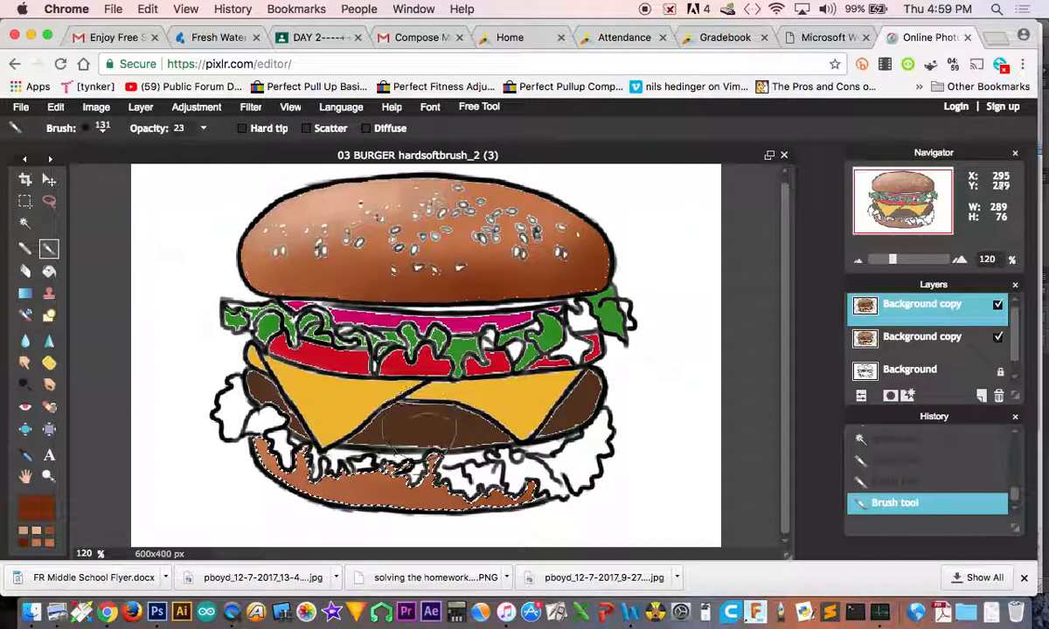
key(bracketleft)
key(bracketleft)
key(bracketleft)
key(bracketleft)
key(bracketleft)
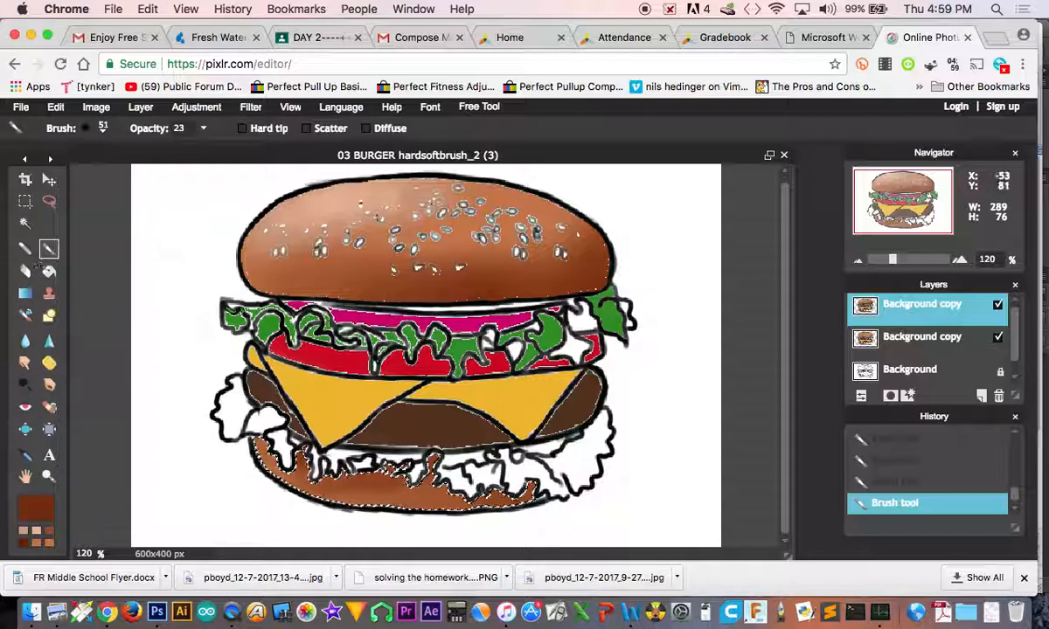
- Select the left cheese triangle and the small cheese corner beside it with the Wand, raising the tolerance to 94
click(24, 223)
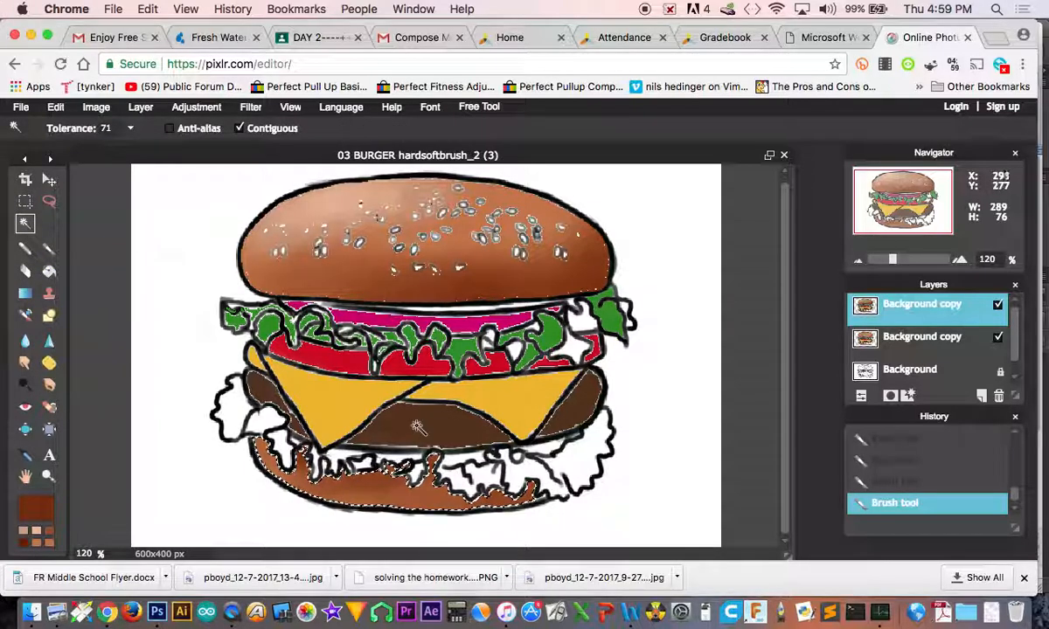
click(345, 415)
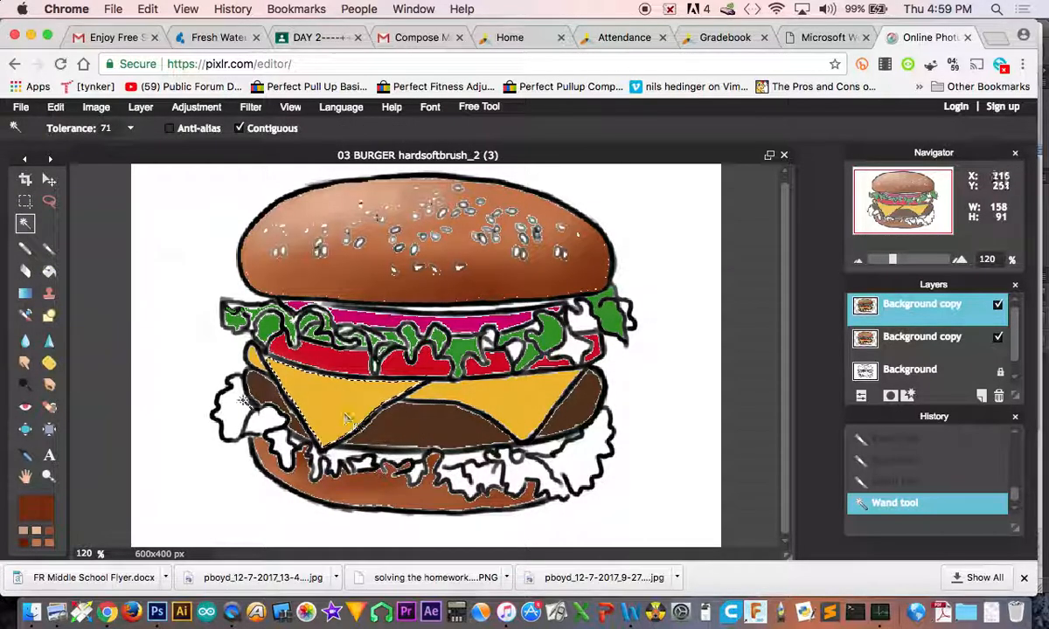
shift+click(253, 359)
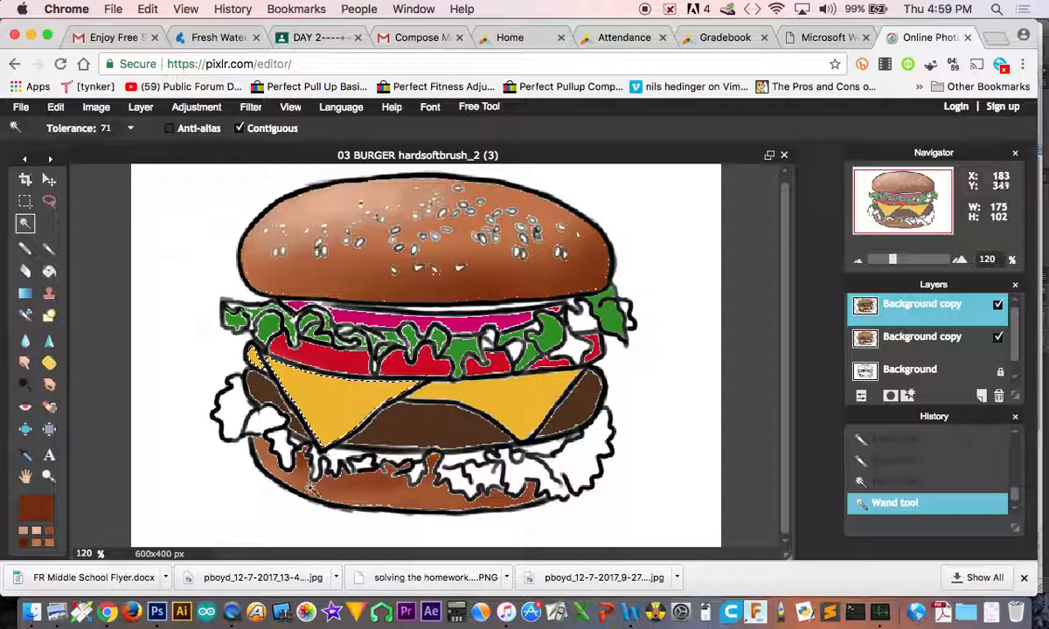
click(131, 129)
drag(77, 151, 88, 154)
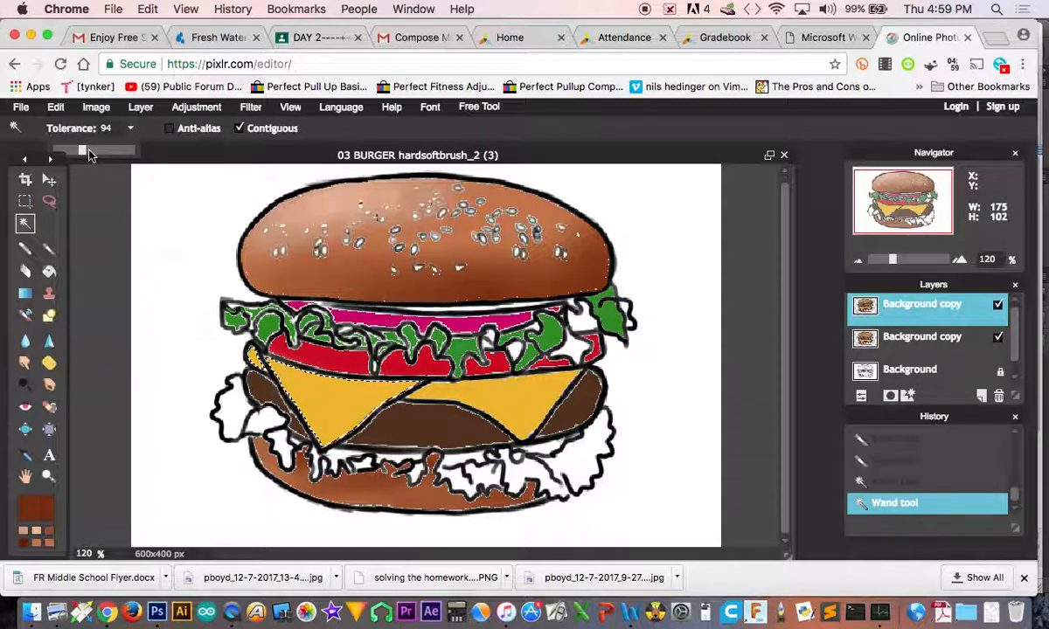
right_click(162, 363)
click(194, 385)
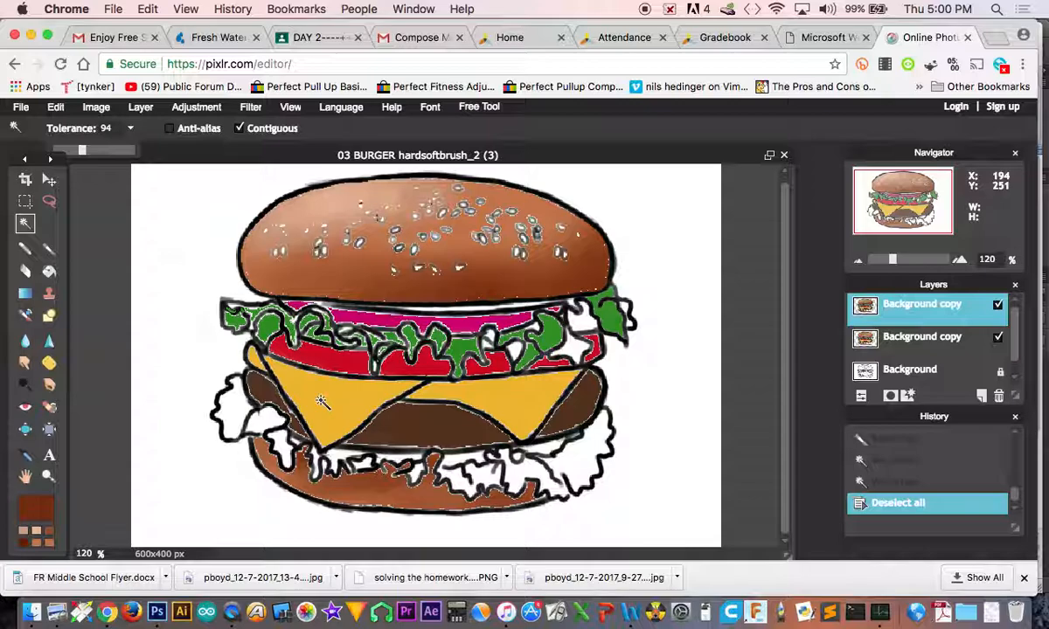
click(299, 384)
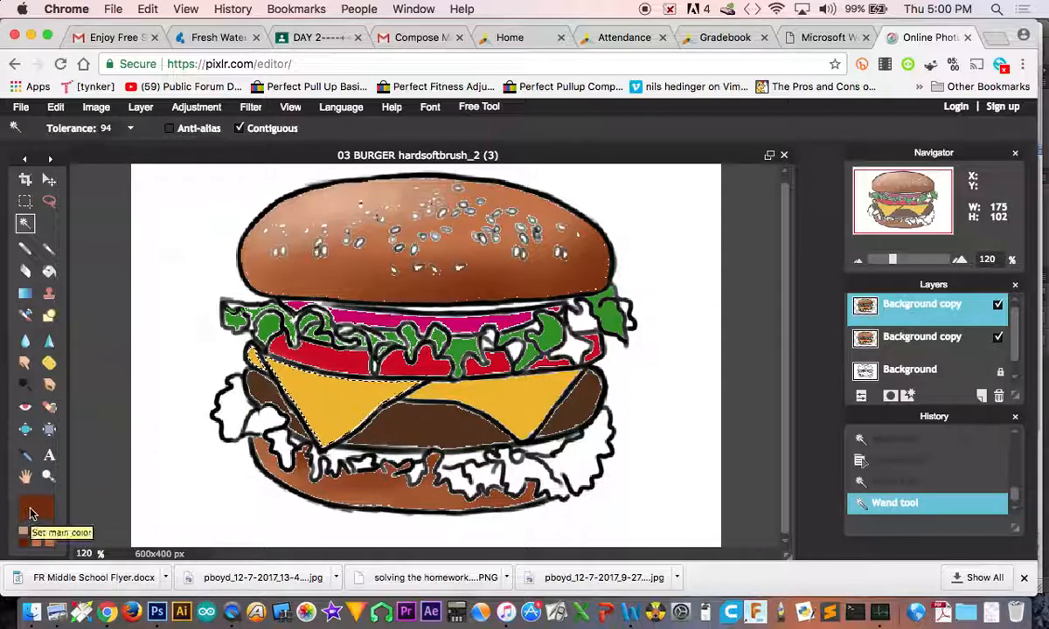
- Sample the cheese's yellow and lighten it to pale yellow #edc05f as the painting color
click(30, 514)
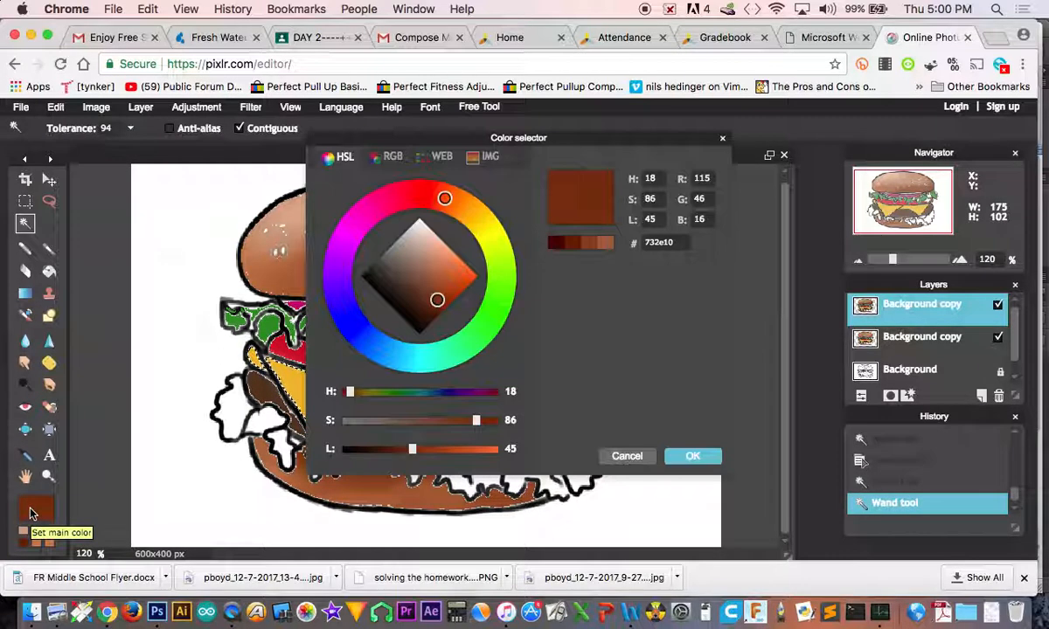
click(297, 380)
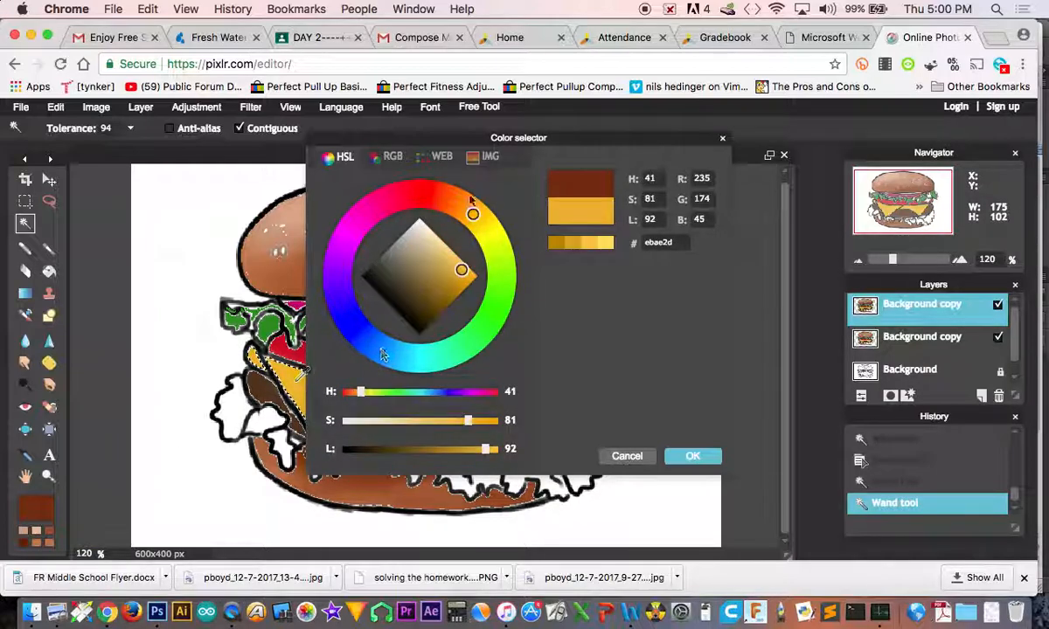
mouse_move(434, 251)
mouse_down()
mouse_move(426, 245)
mouse_move(450, 259)
mouse_up()
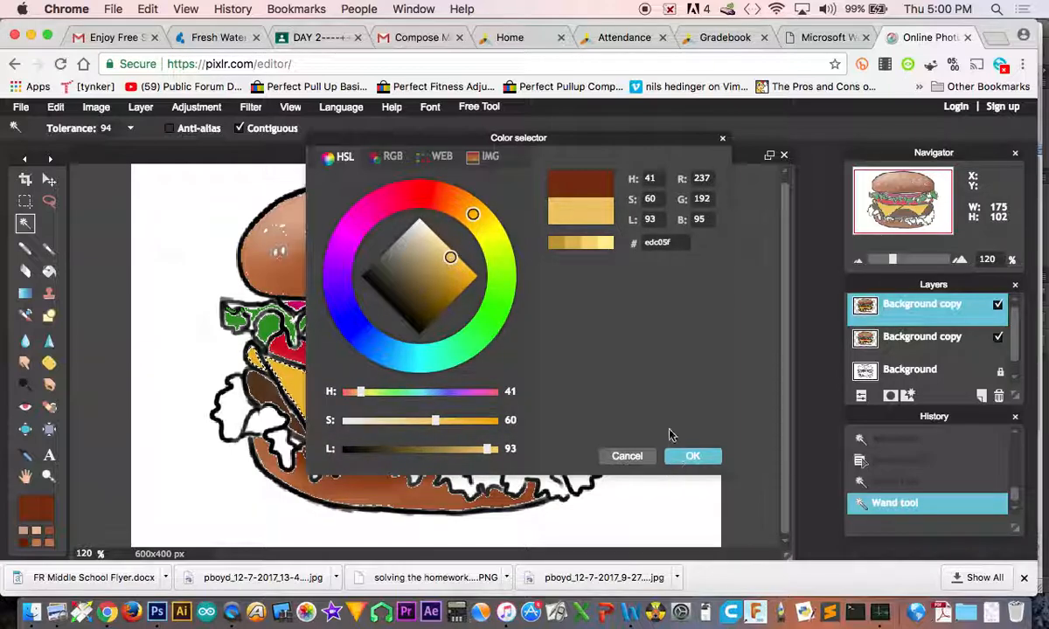
click(689, 457)
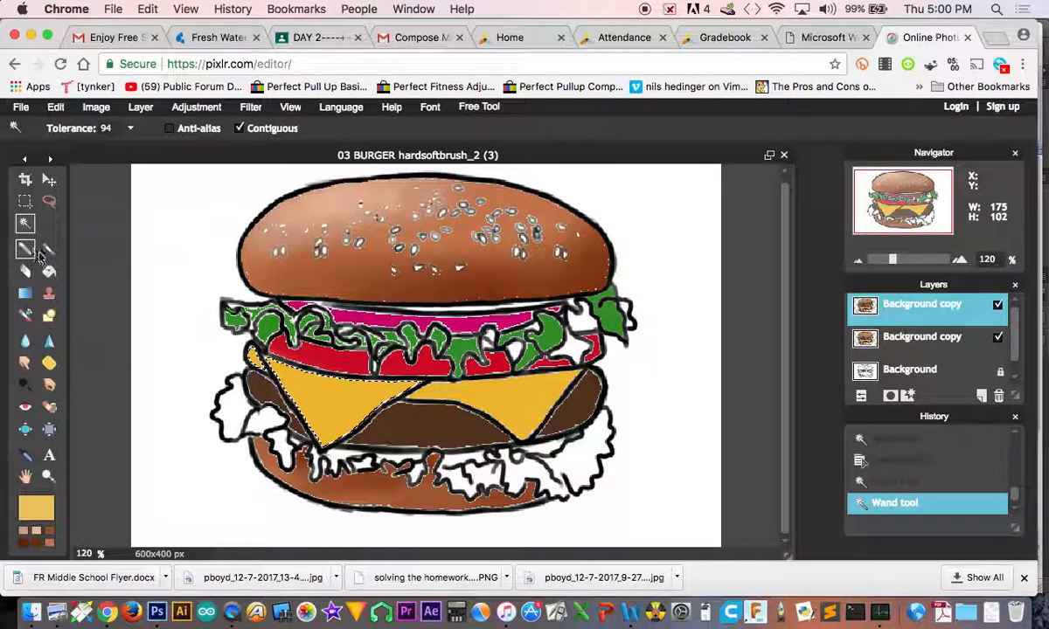
- Brush soft highlights onto the selected left cheese at opacity 23, lightening the painting color to #f0ce8b
click(49, 248)
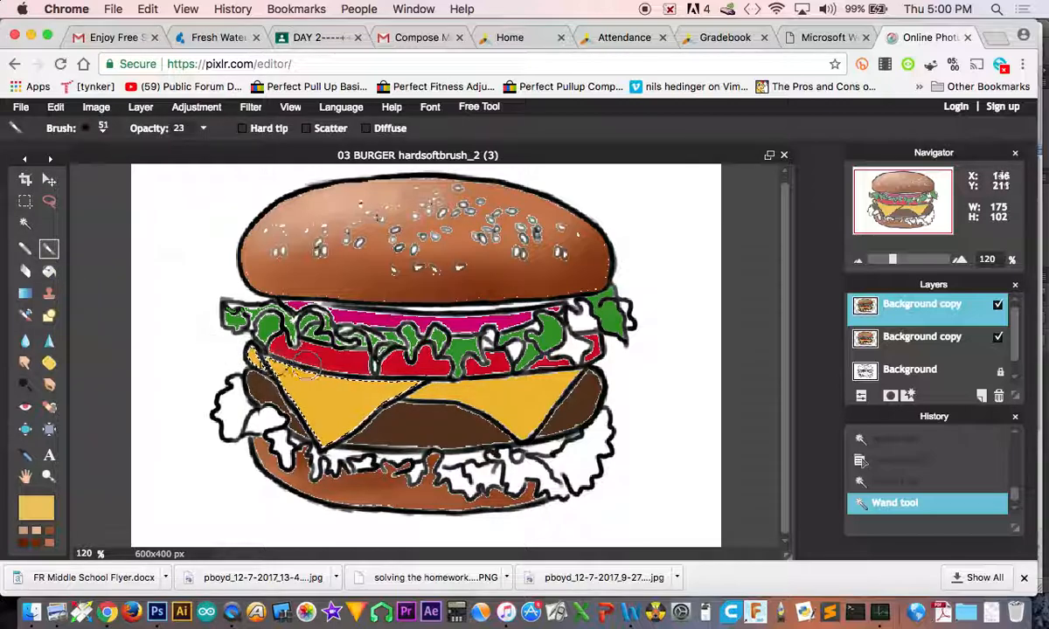
drag(313, 377, 294, 385)
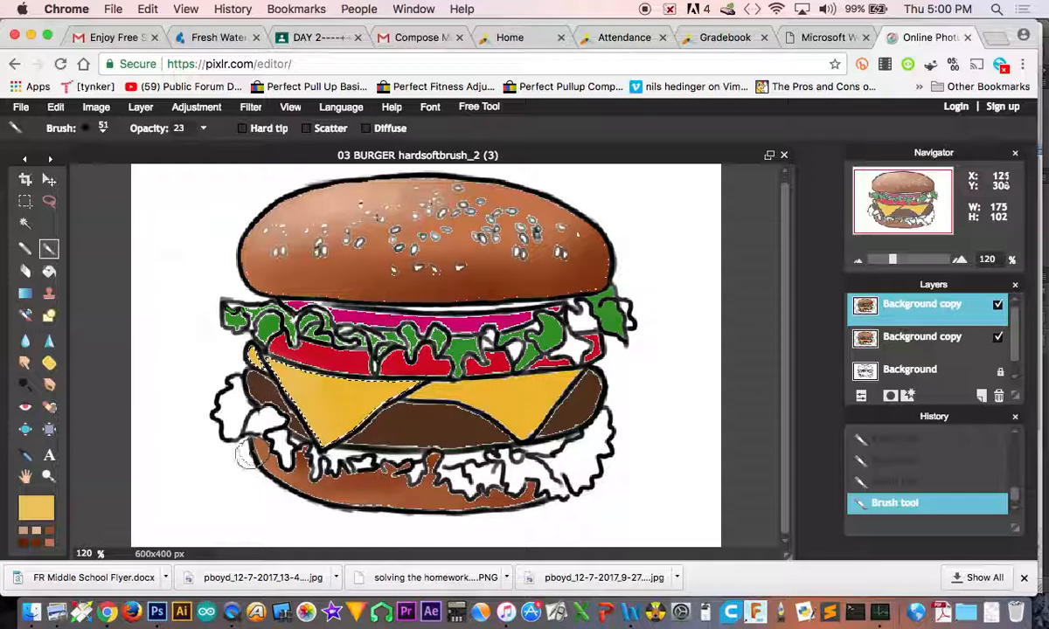
click(45, 505)
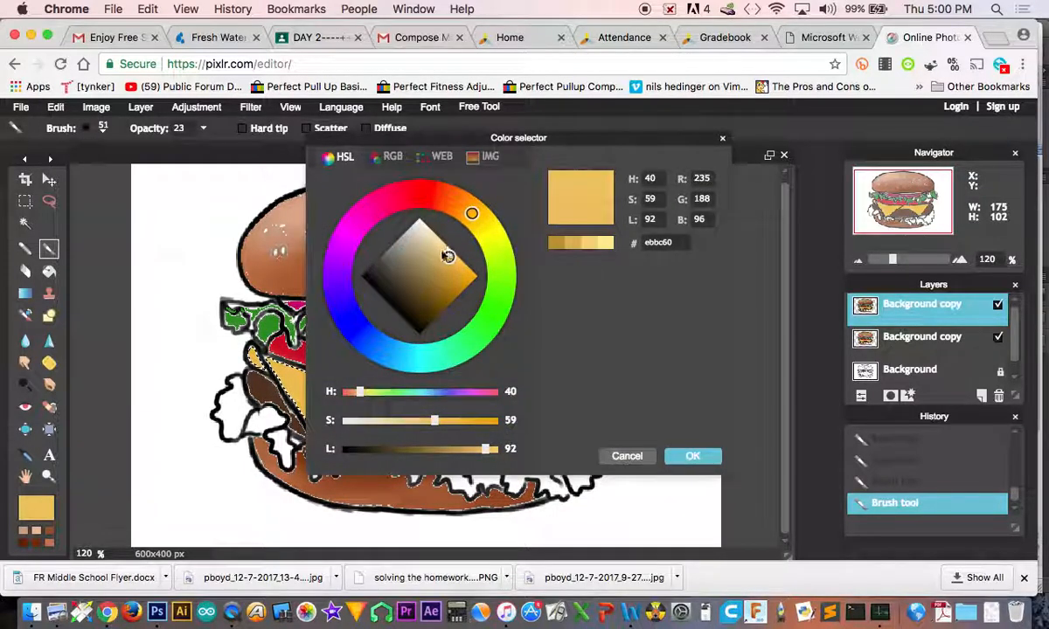
drag(448, 256, 443, 250)
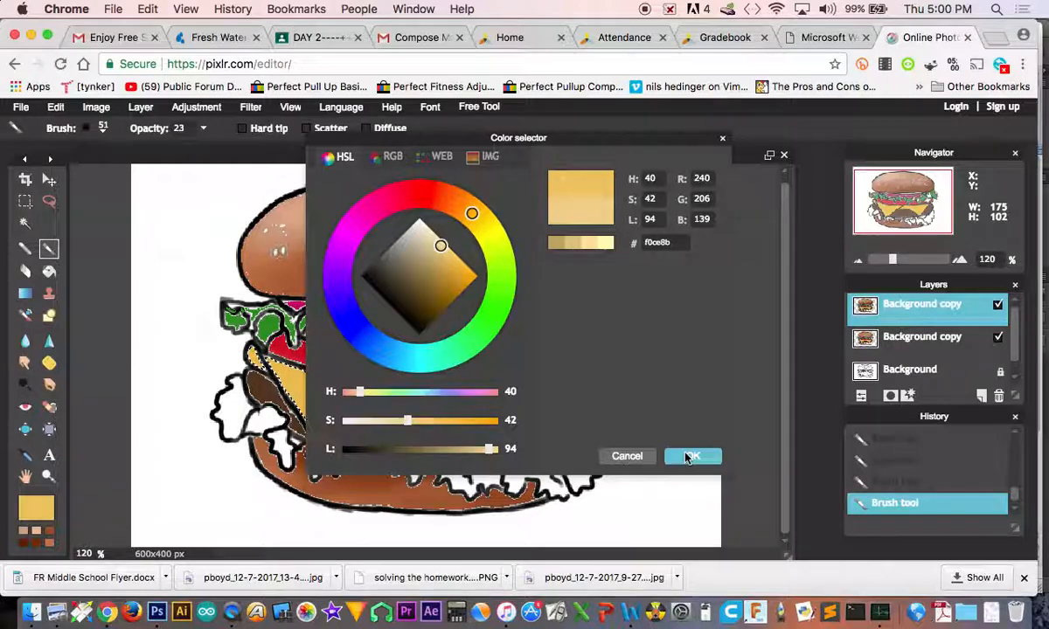
click(709, 461)
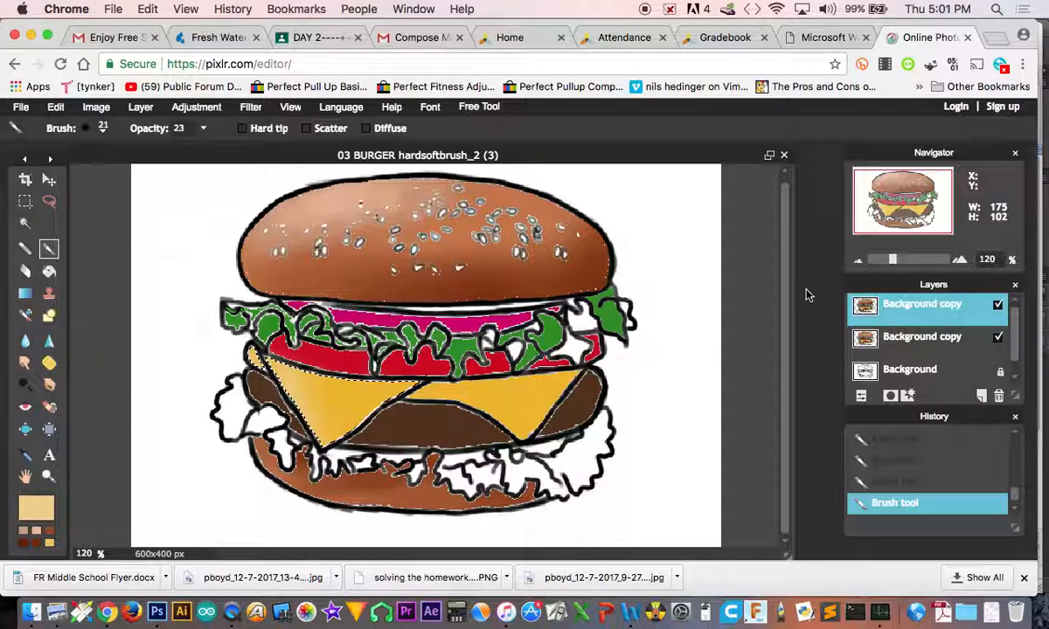
- Hide the upper Background copy layer with the shading and deselect the cheese
click(997, 306)
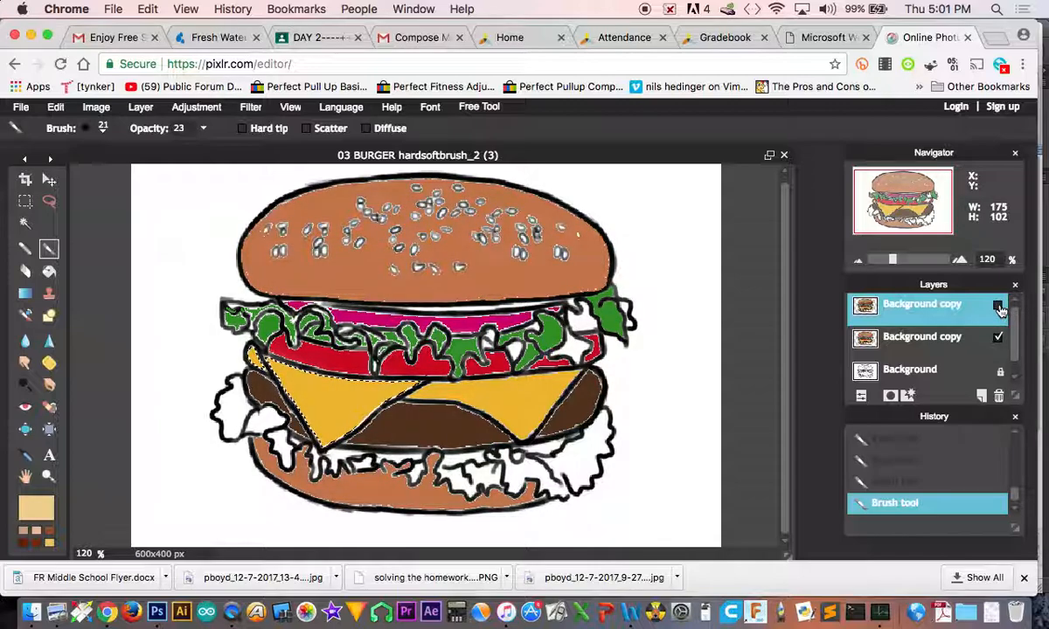
click(997, 306)
click(998, 307)
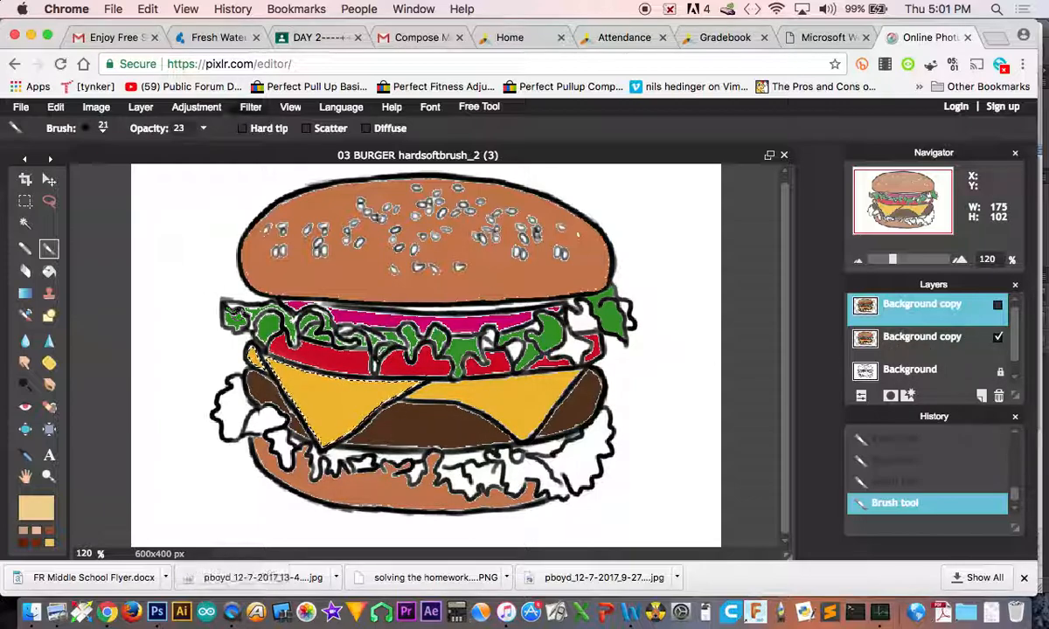
click(26, 226)
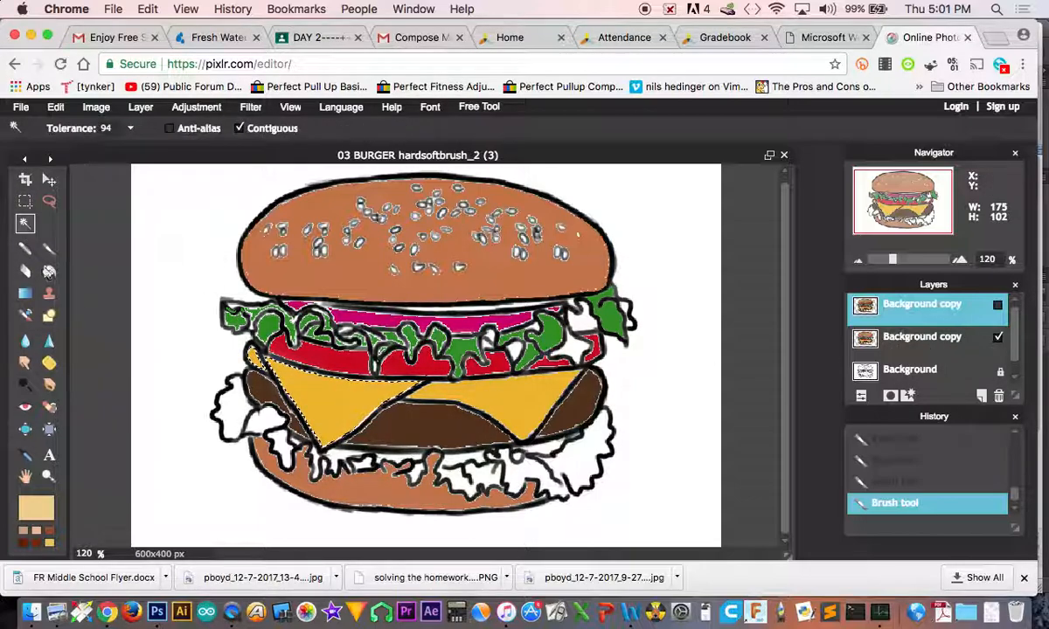
right_click(185, 320)
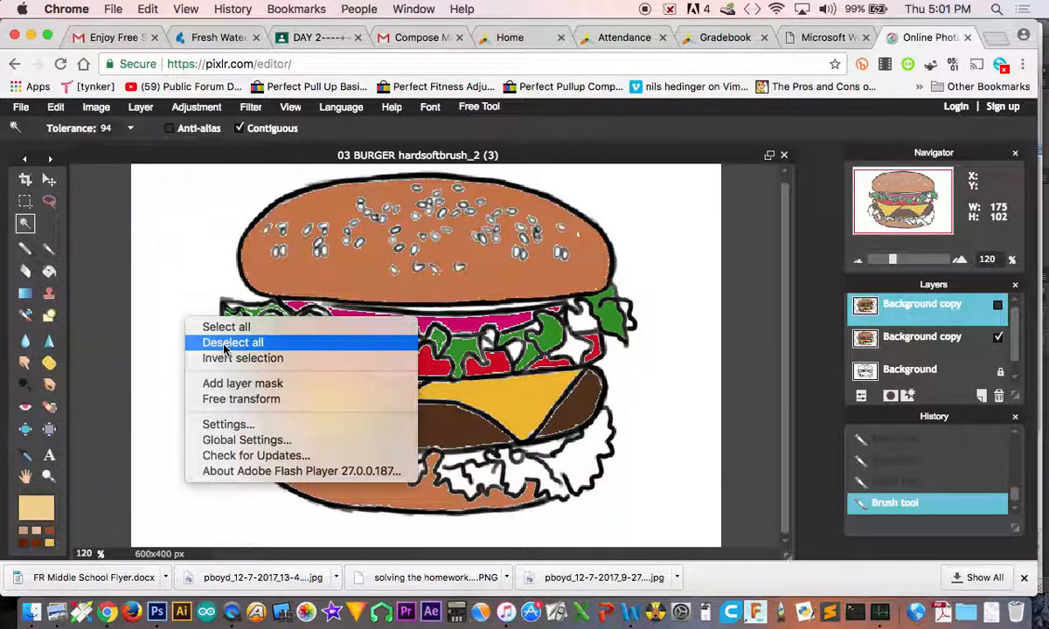
click(229, 343)
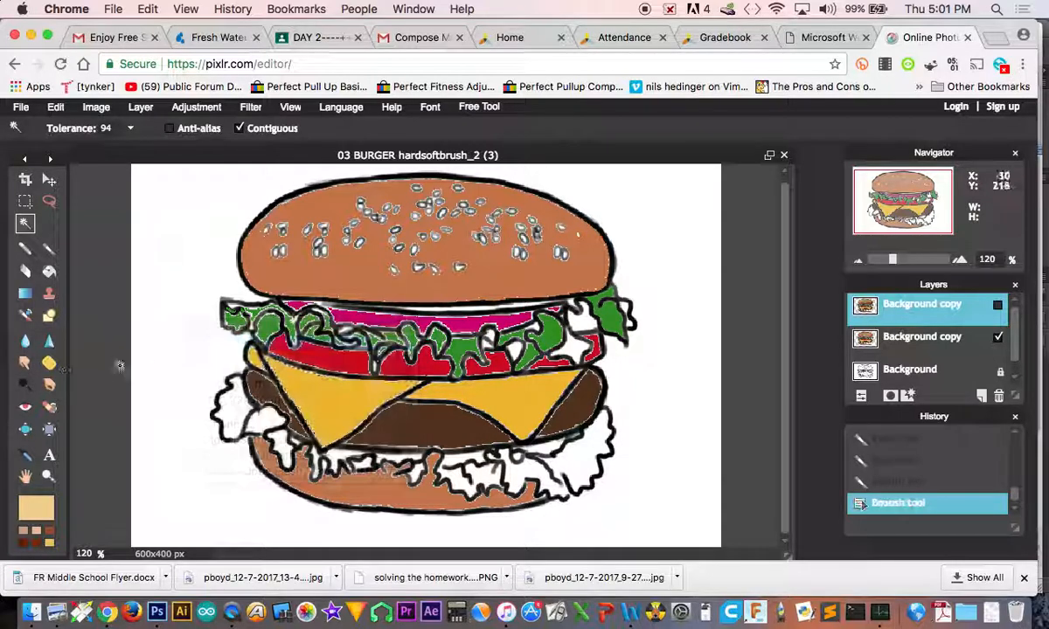
- Save the flat-colored burger to the computer's Downloads folder as a JPEG named "solid burger1", keeping quality at 80
click(20, 106)
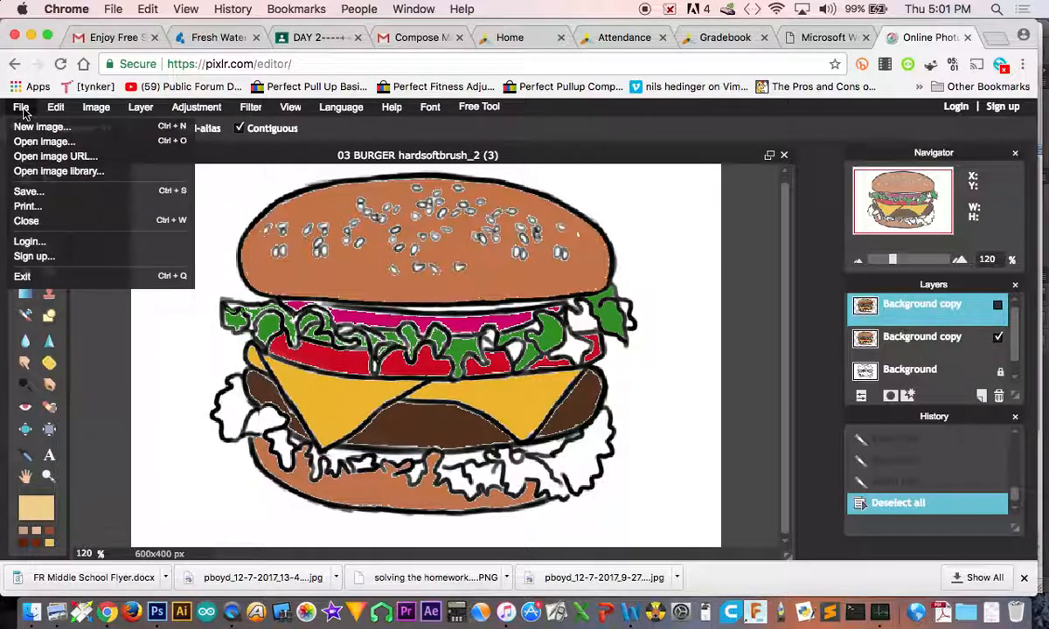
click(26, 192)
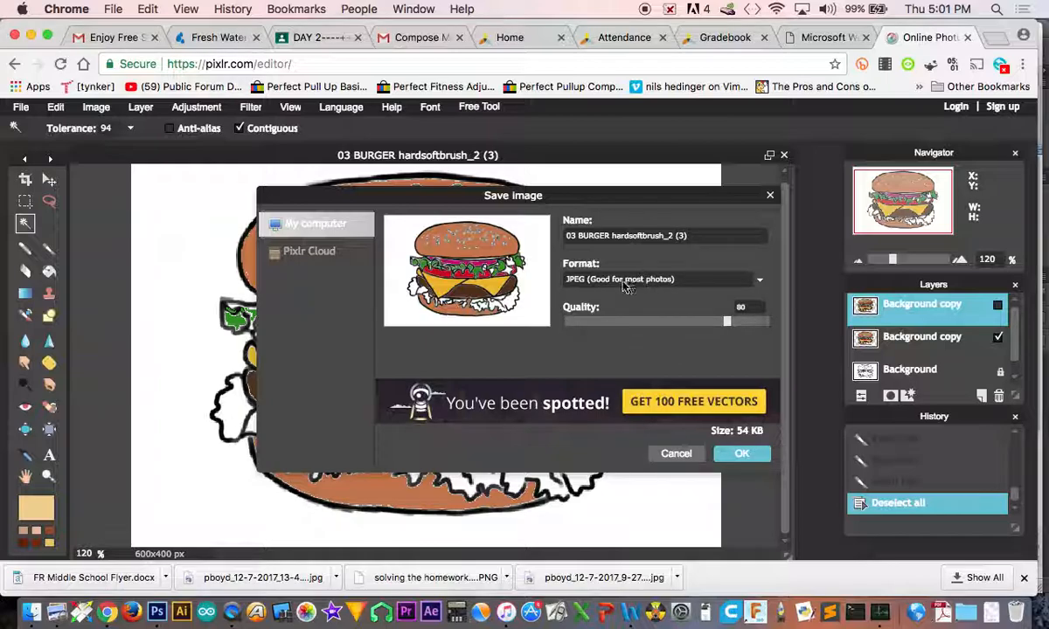
click(301, 263)
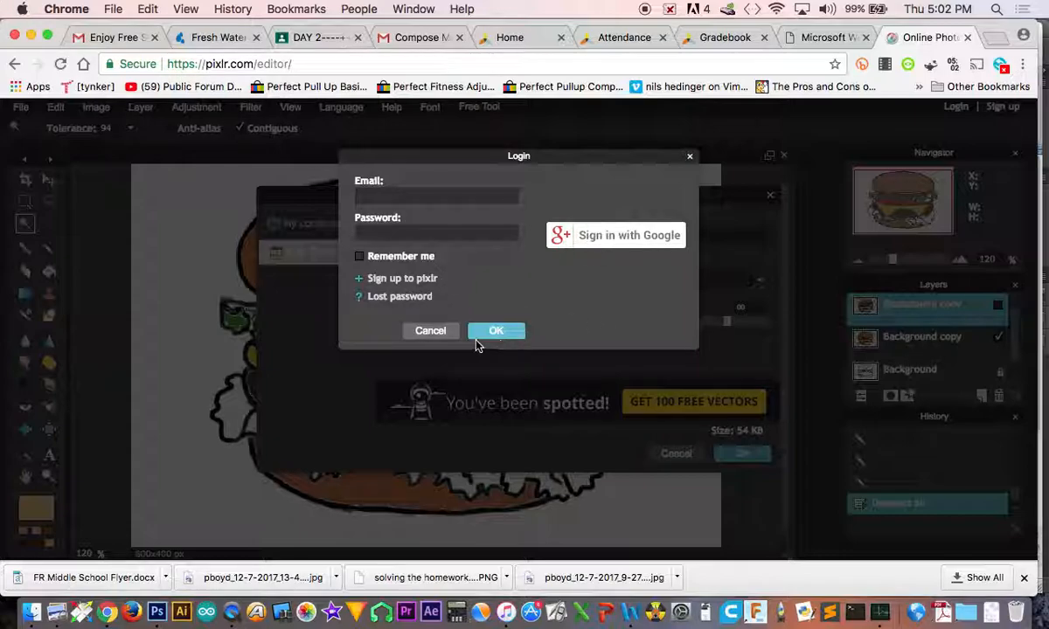
click(429, 332)
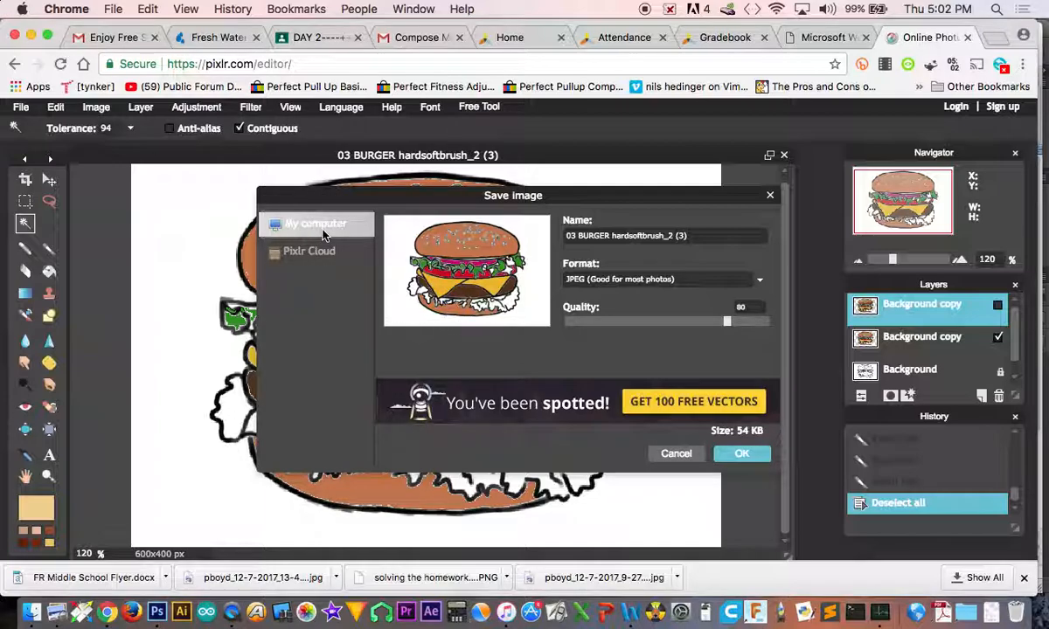
click(742, 455)
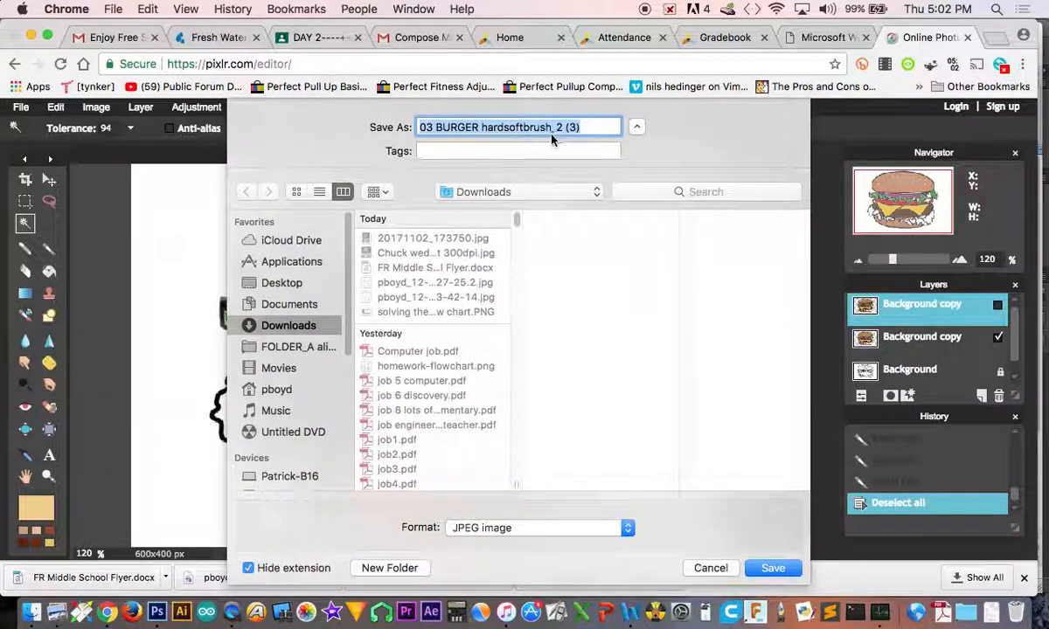
click(586, 128)
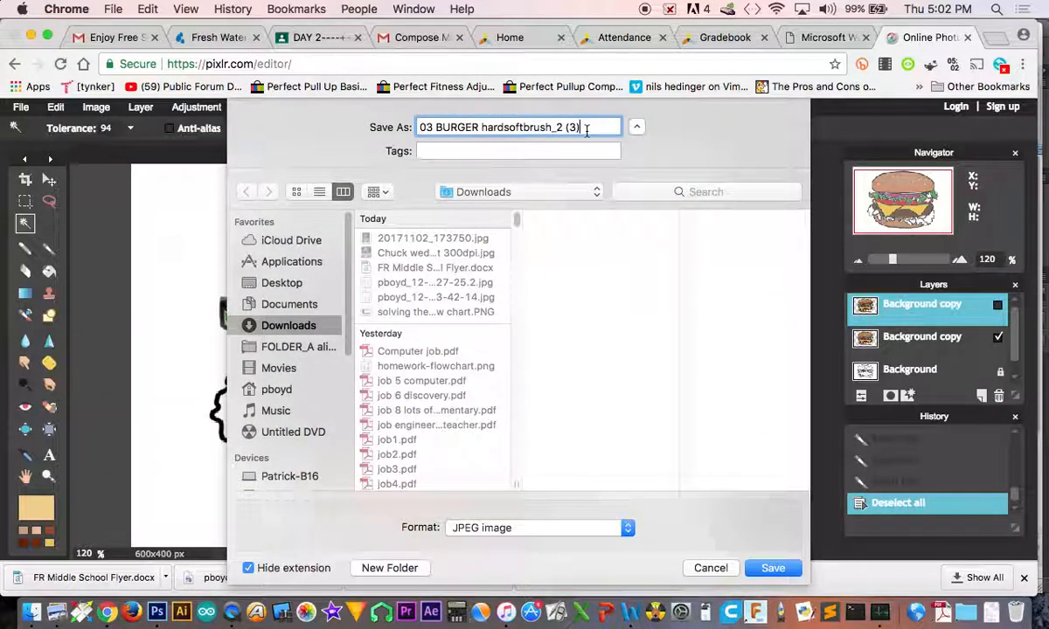
key(super+a)
text(solid)
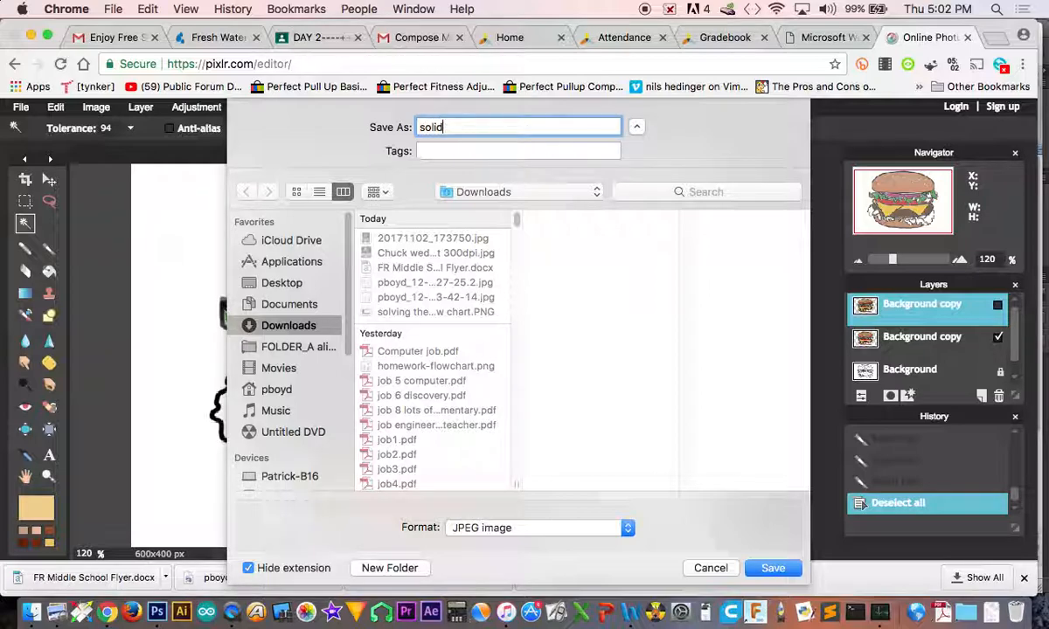
text( c)
text(urger1)
click(770, 569)
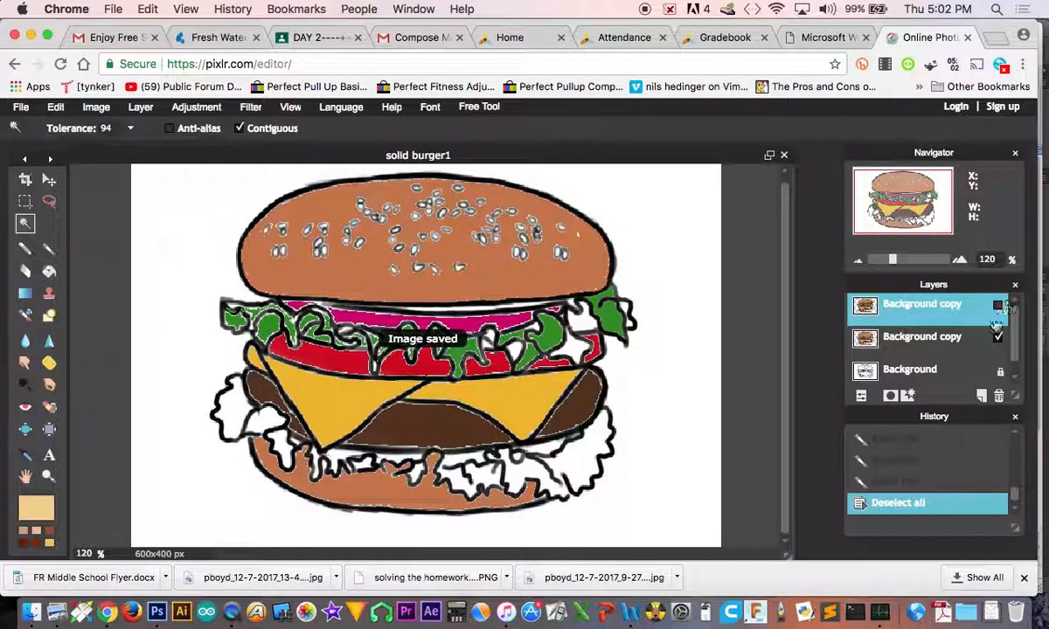
- Show the shaded layer again and save the image to Downloads as a JPEG named "shaded burger1"
click(998, 306)
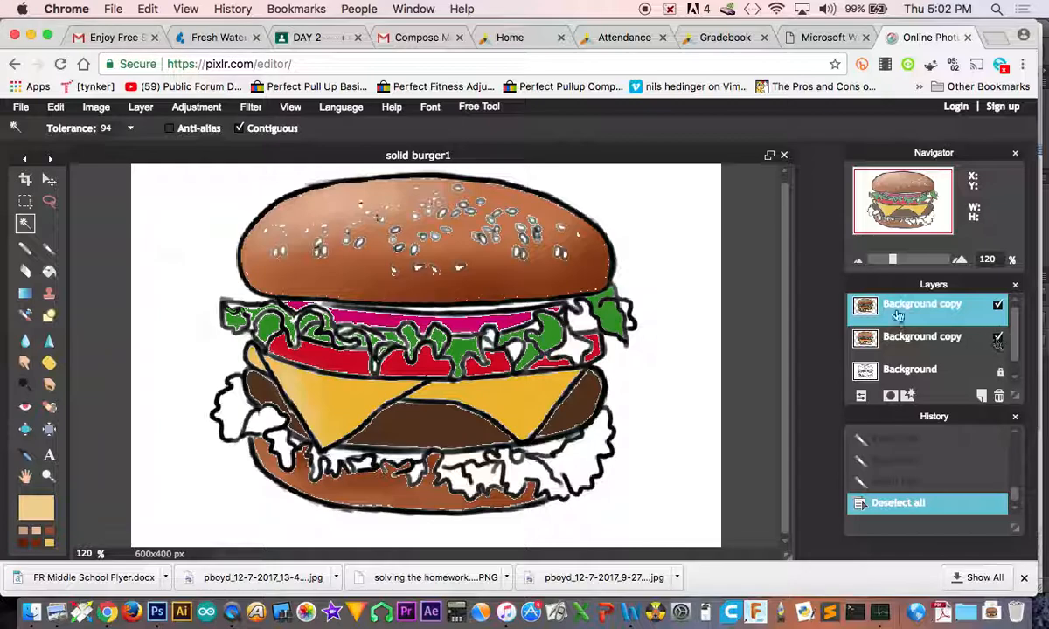
click(18, 109)
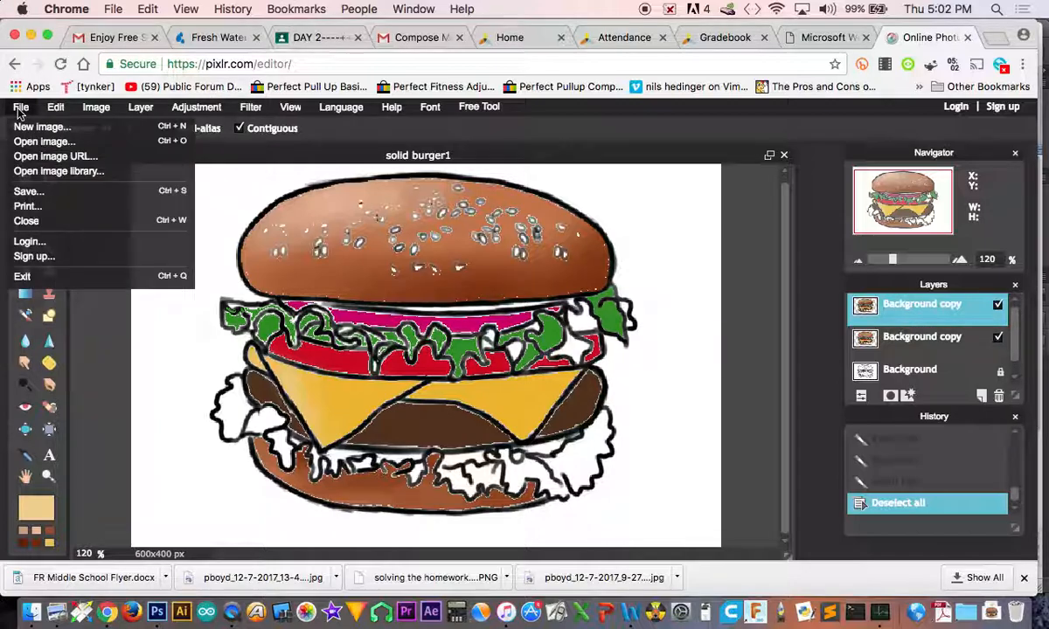
click(28, 191)
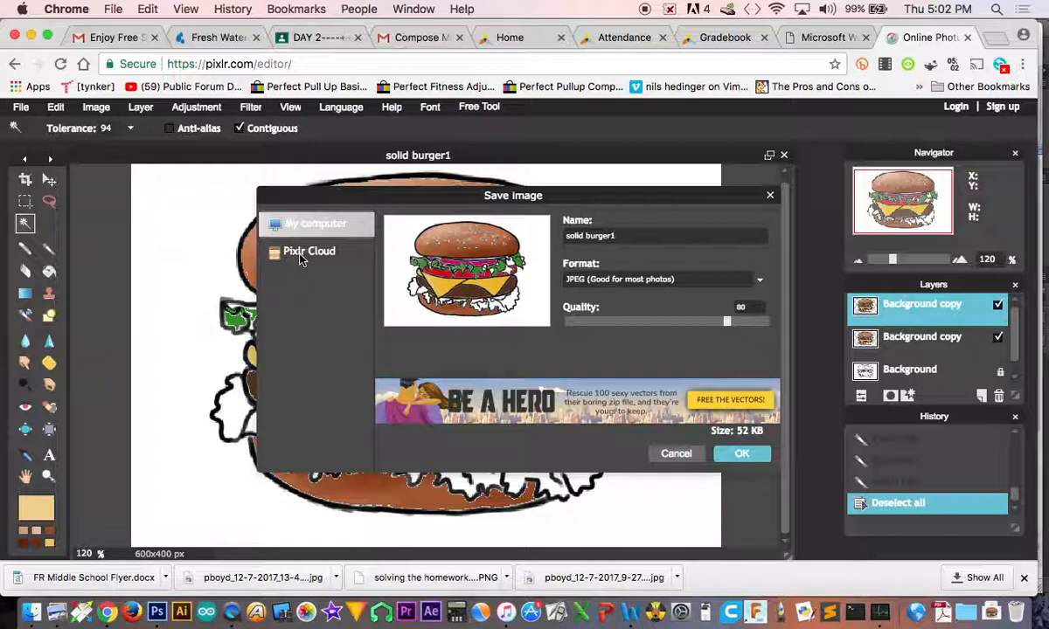
click(739, 453)
text(shaded burge)
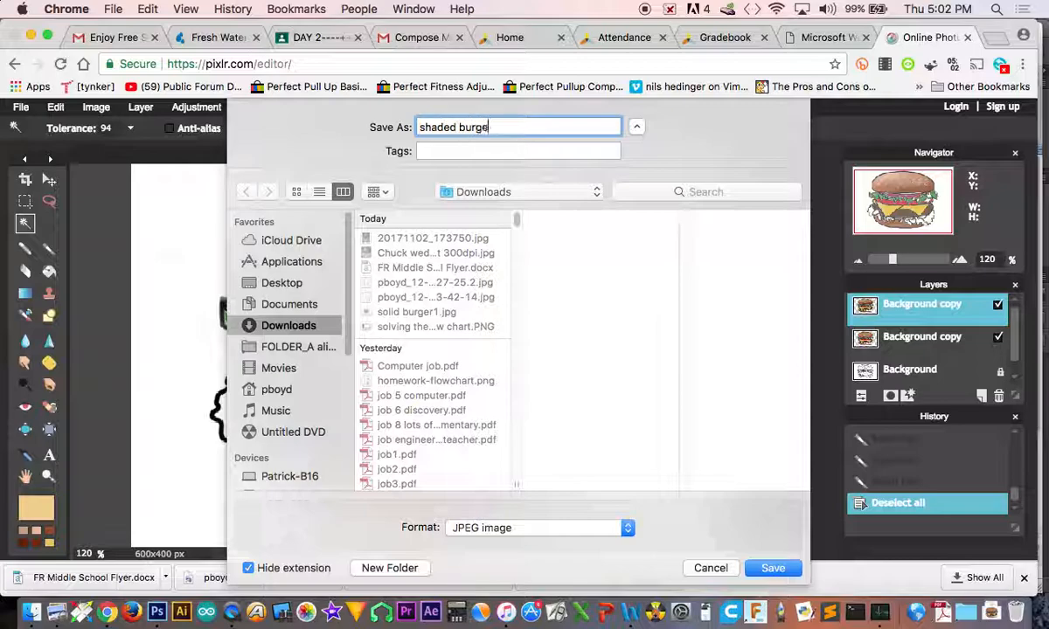
text(r1)
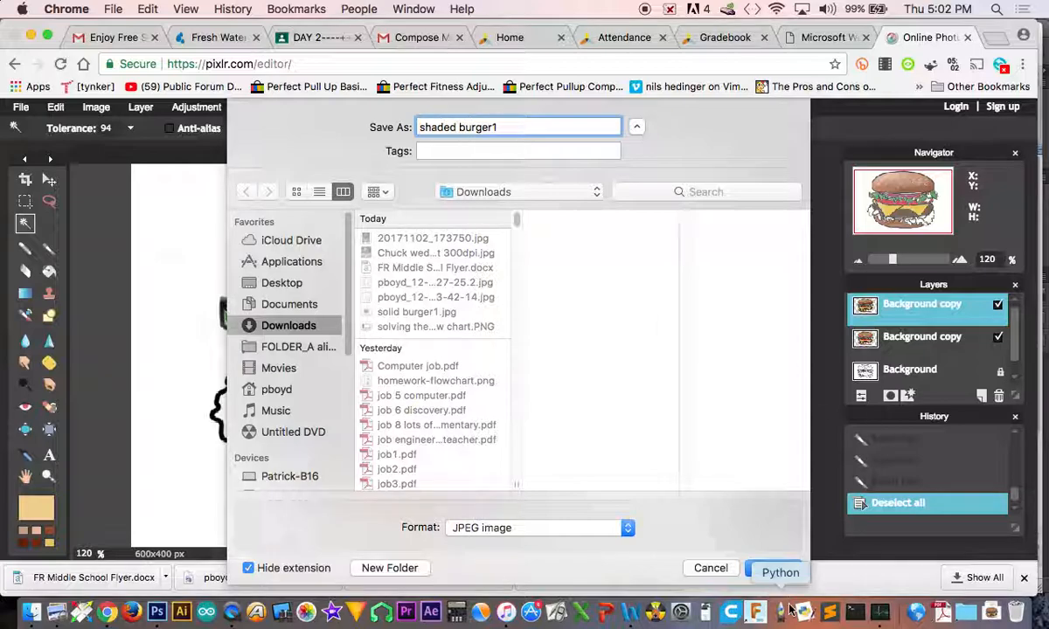
click(772, 569)
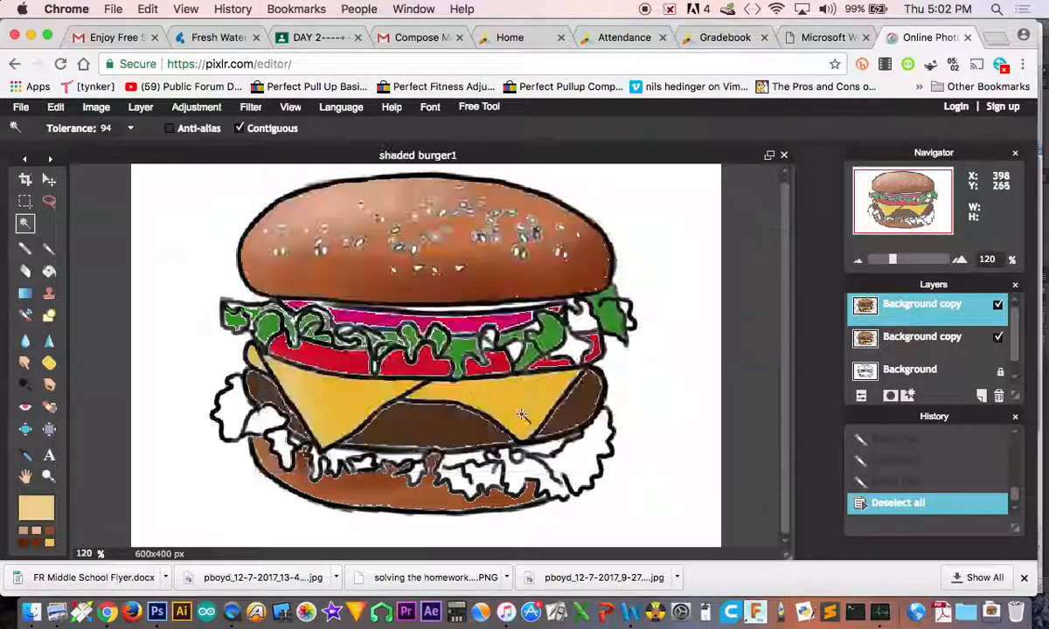
- Switch to Finder, locate shaded burger1.jpg and solid burger1.jpg in Downloads, and return to the Pixlr editor
click(37, 612)
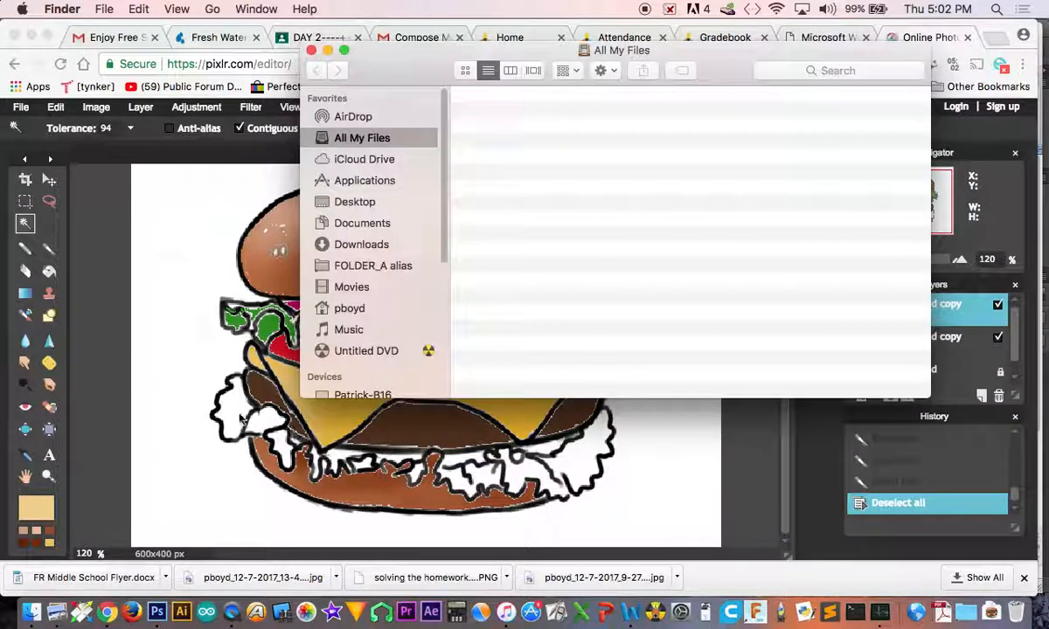
click(372, 248)
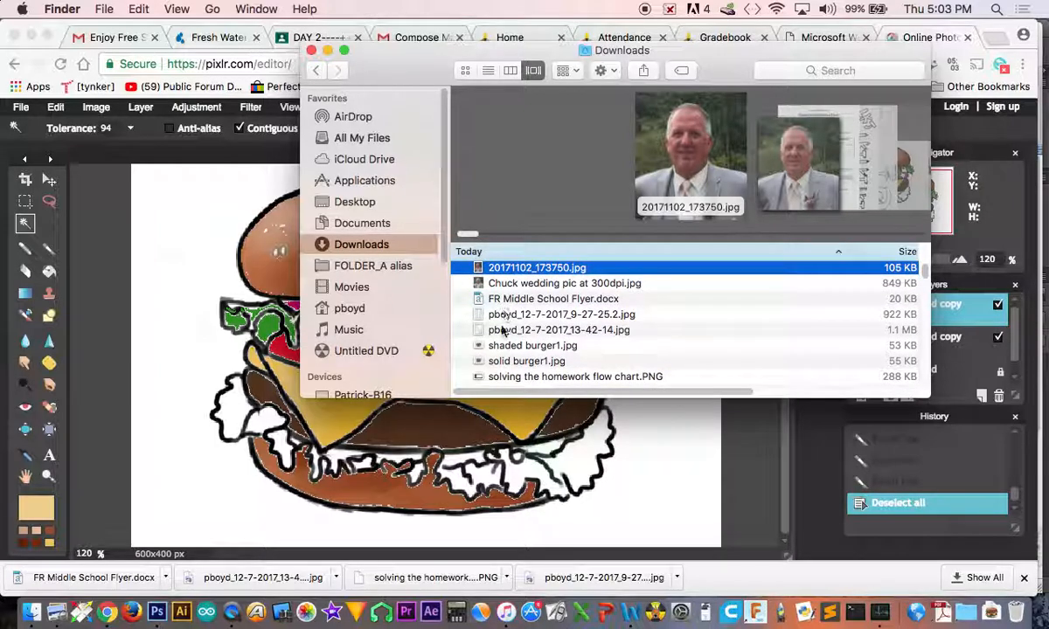
click(509, 347)
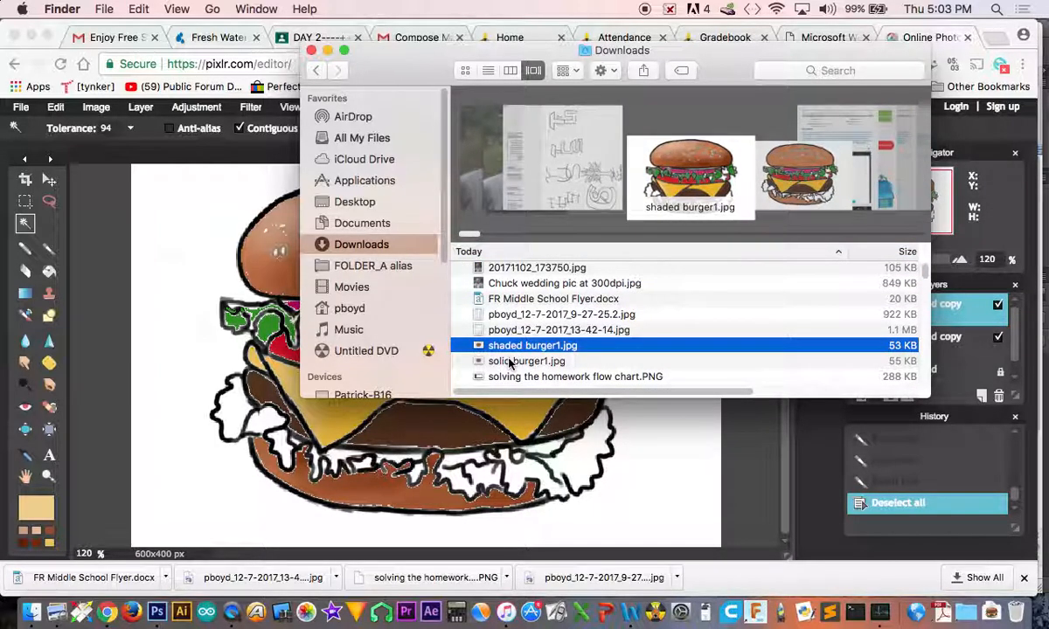
shift+click(512, 362)
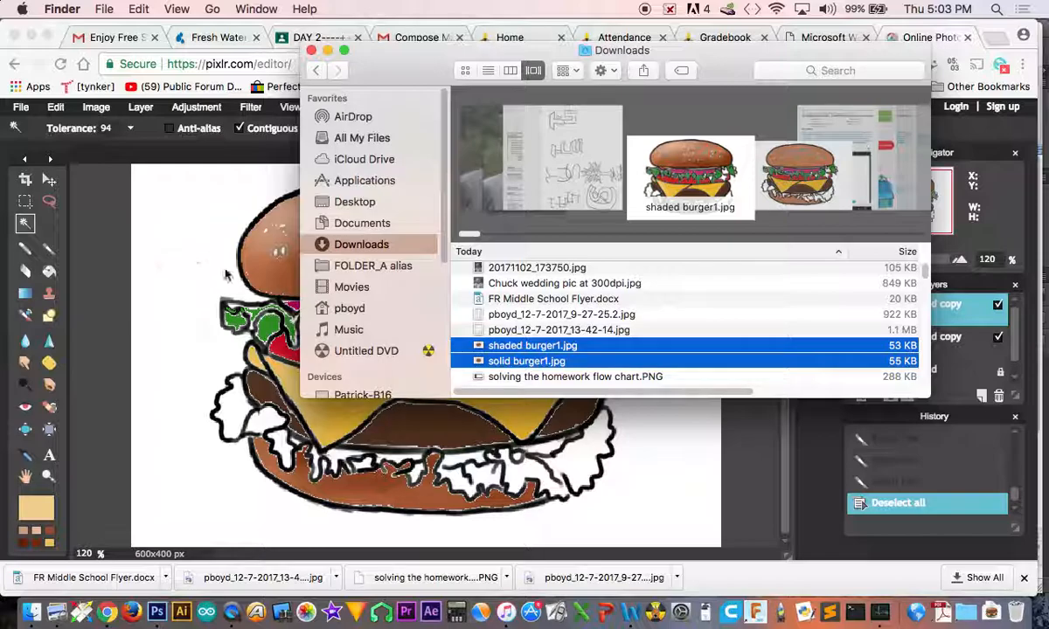
click(184, 242)
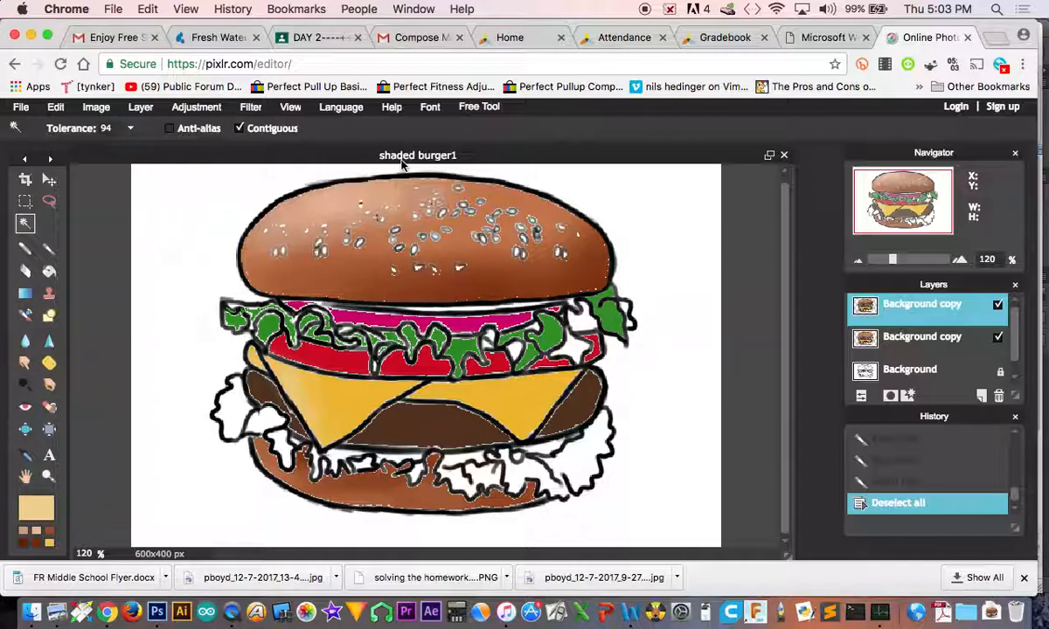
- Apply Hue & Saturation to the shaded layer with hue 45, saturation 31, lightness -34 and Colorize enabled
click(197, 108)
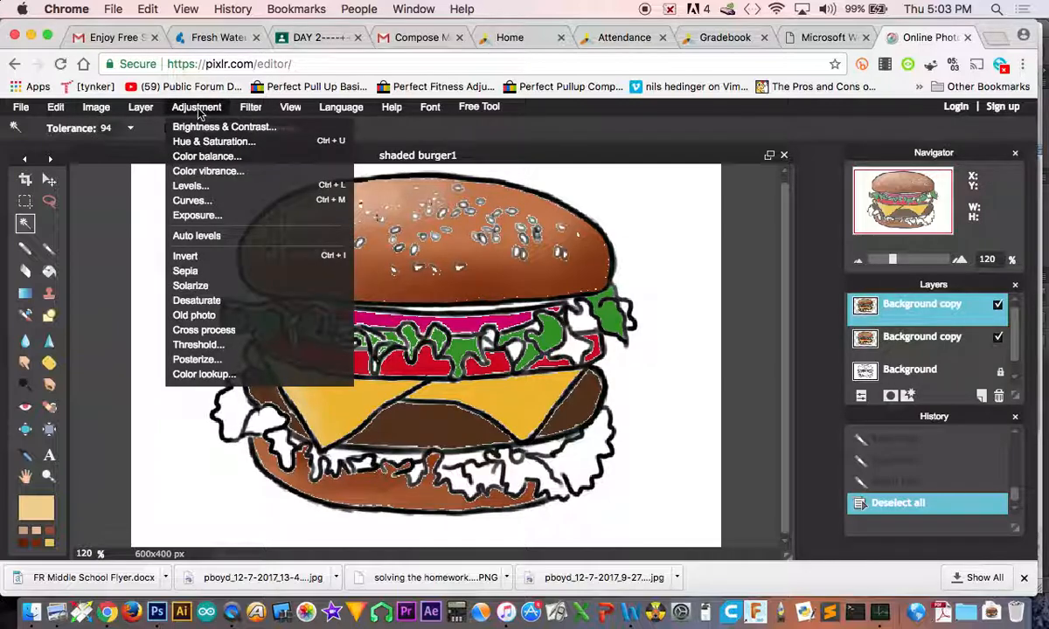
click(200, 141)
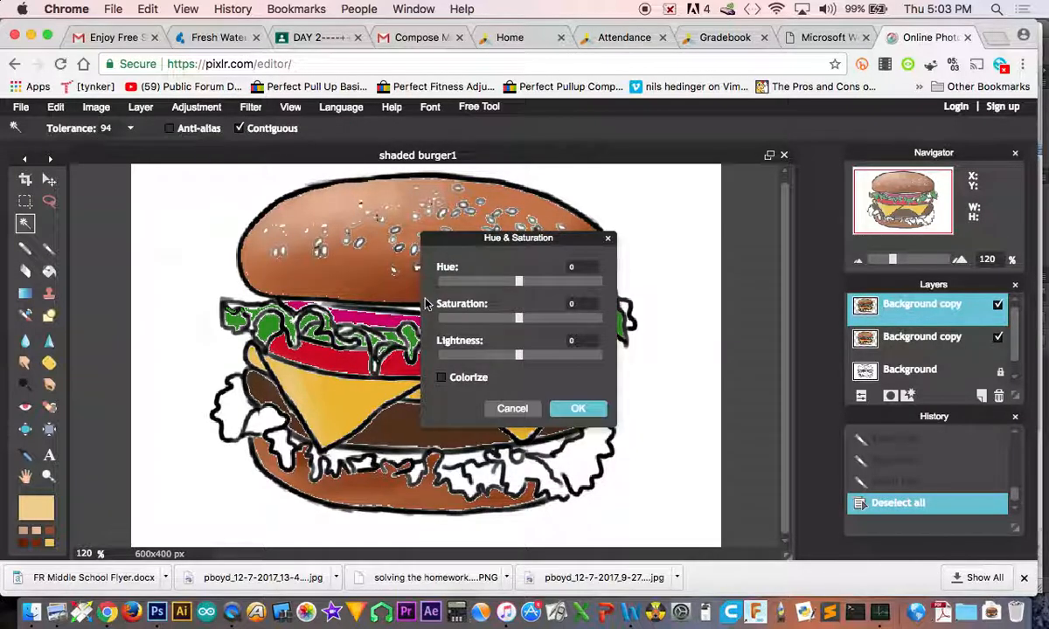
drag(519, 280, 540, 281)
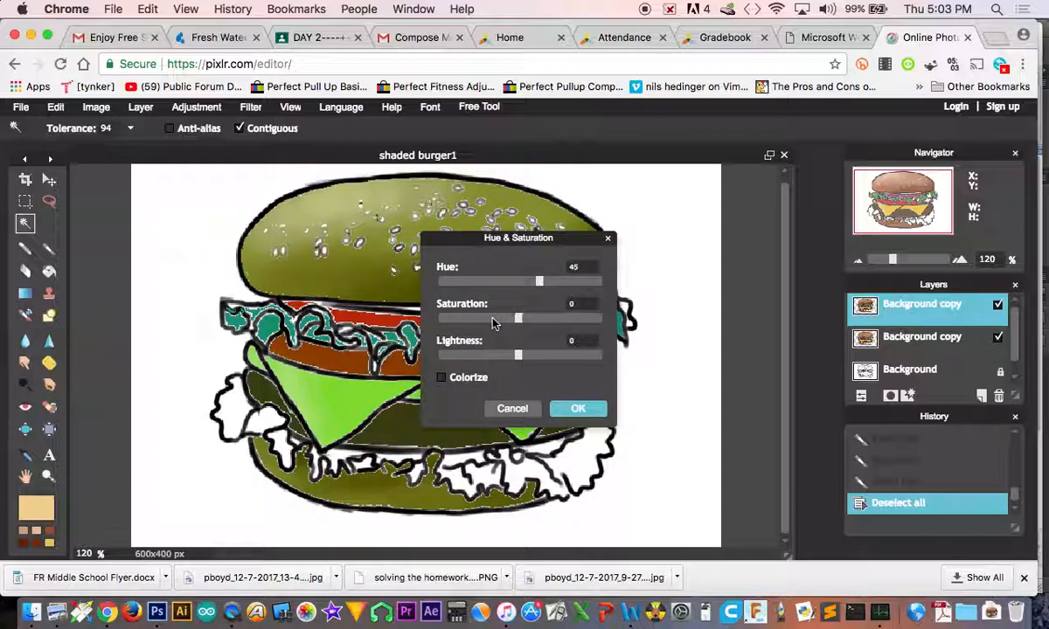
drag(514, 324, 544, 319)
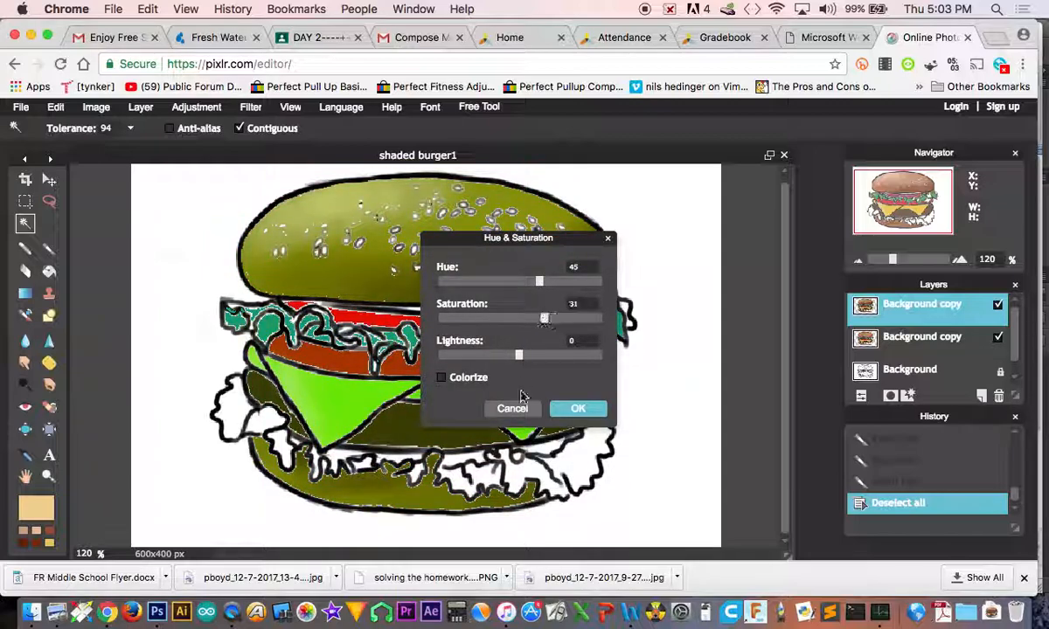
drag(519, 364, 492, 361)
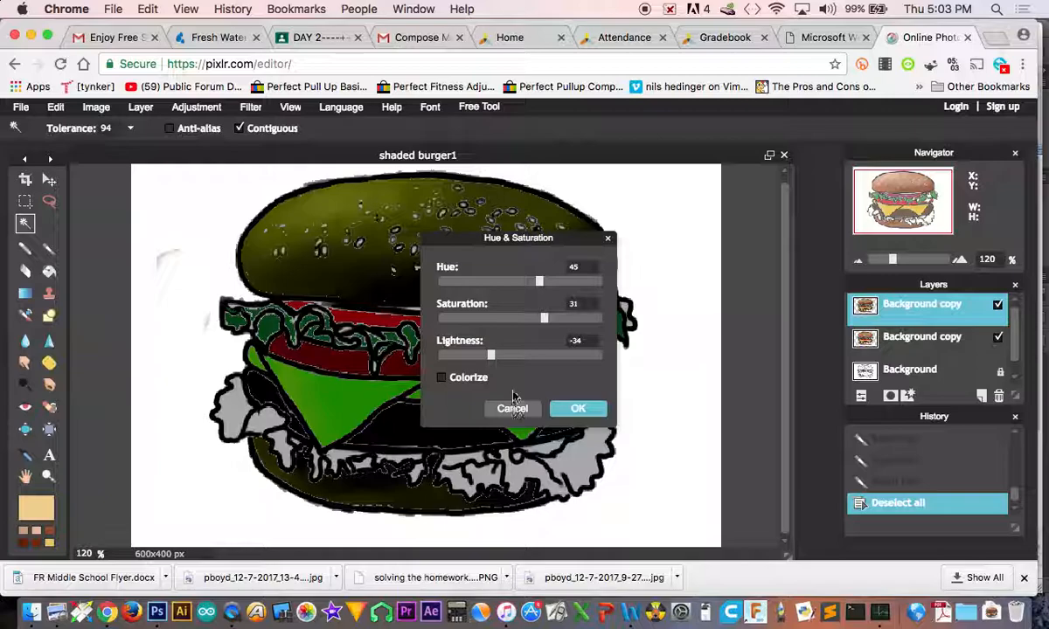
click(442, 376)
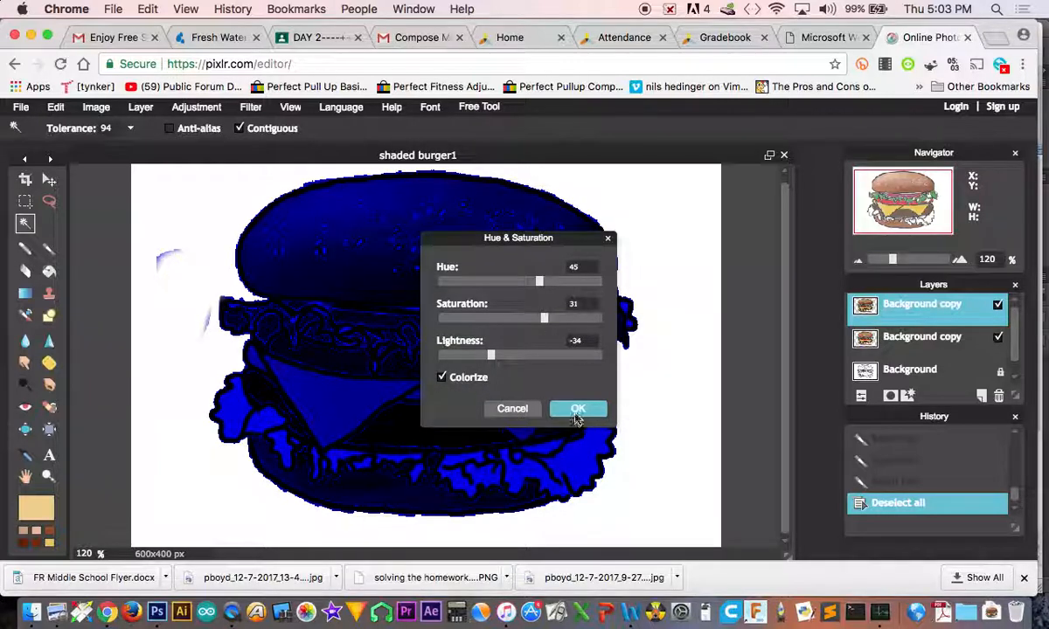
click(577, 411)
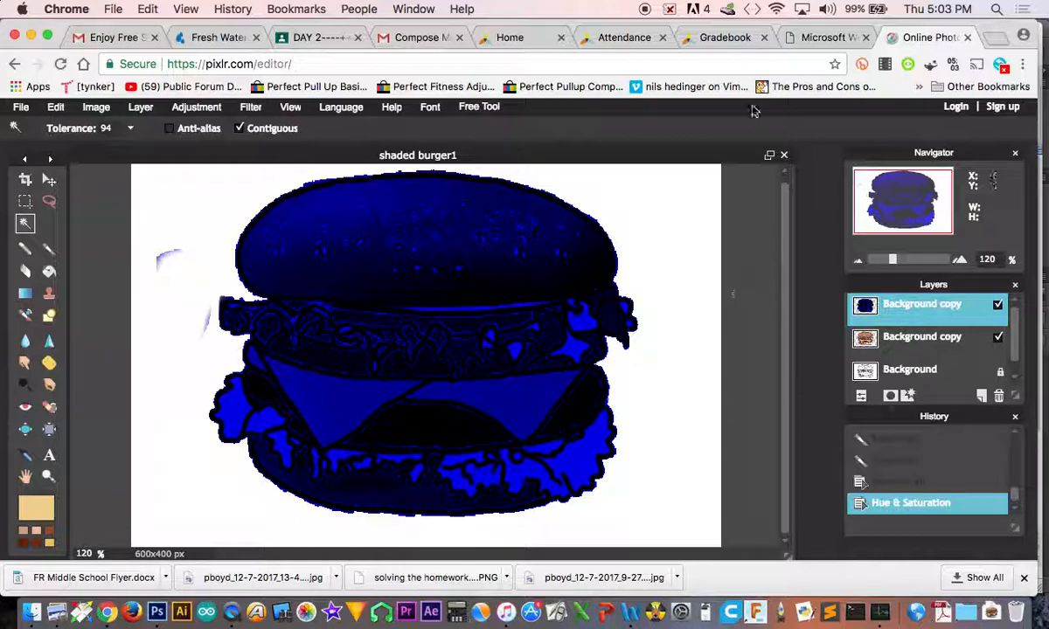